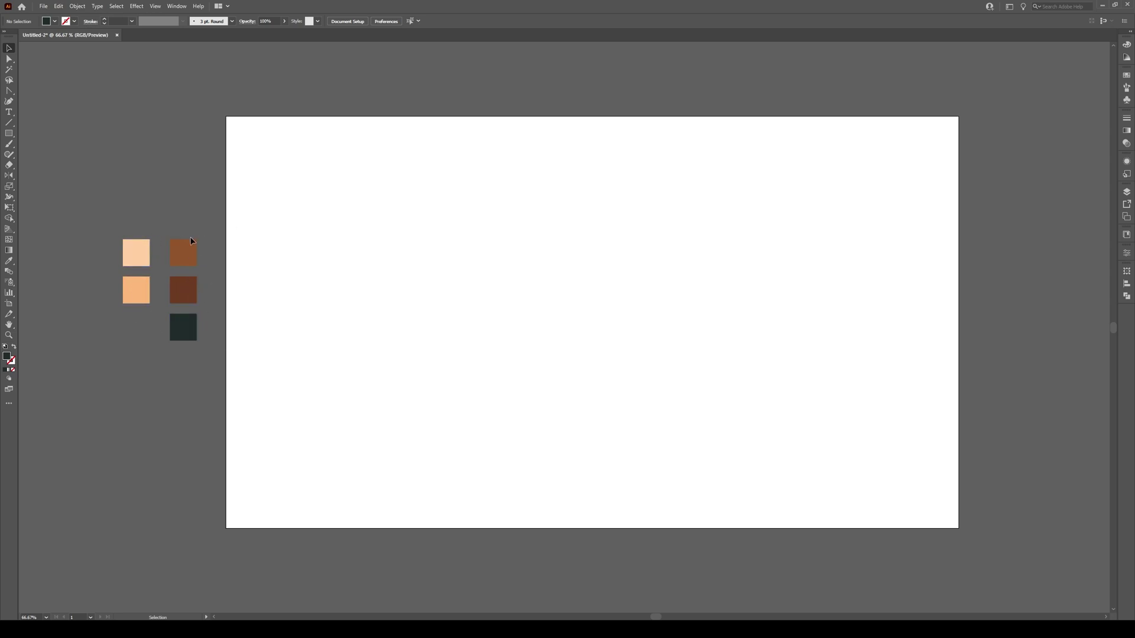
# Set a dark fill, zoom to 100%, and draw a 90×40 px rectangle.
pyautogui.click(196, 338)
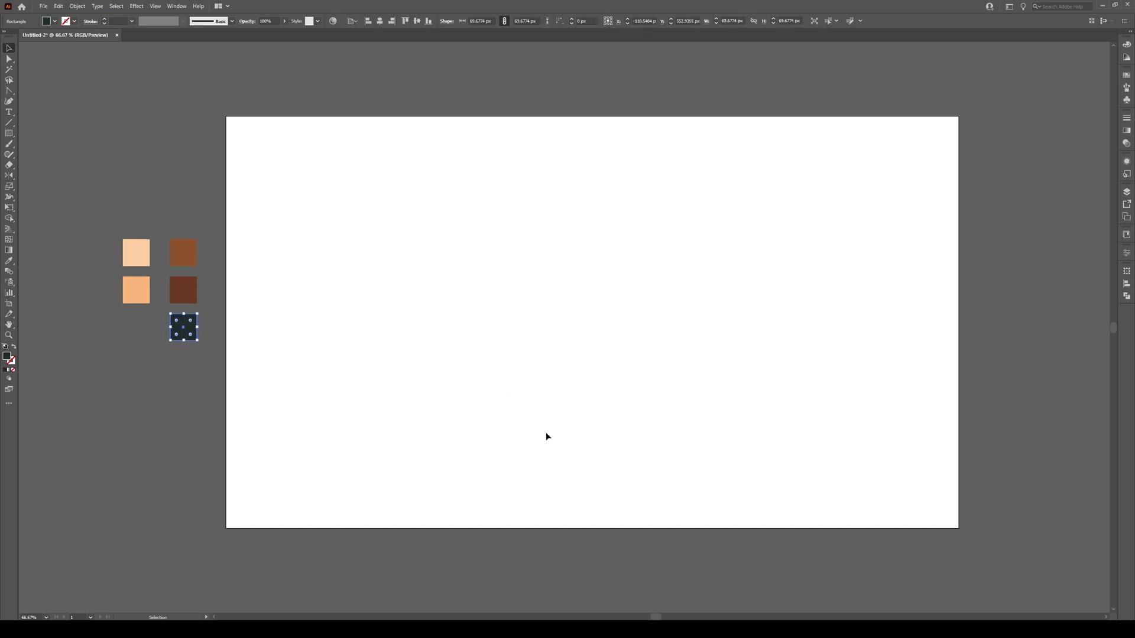
pyautogui.hotkey('ctrl', '1')
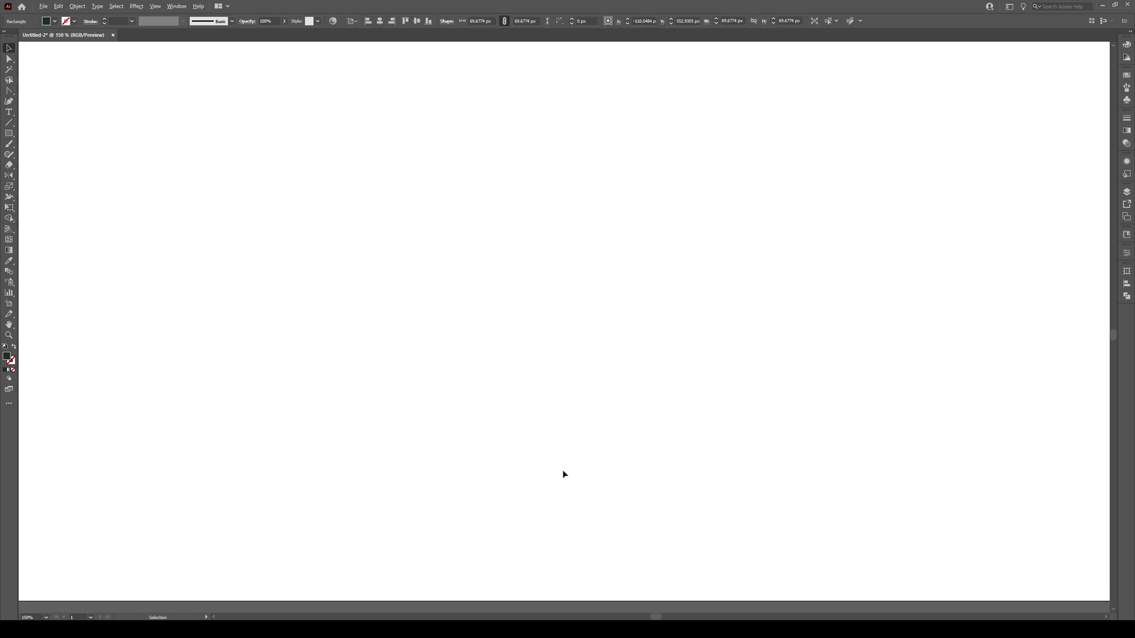
pyautogui.press('m')
pyautogui.click(490, 379)
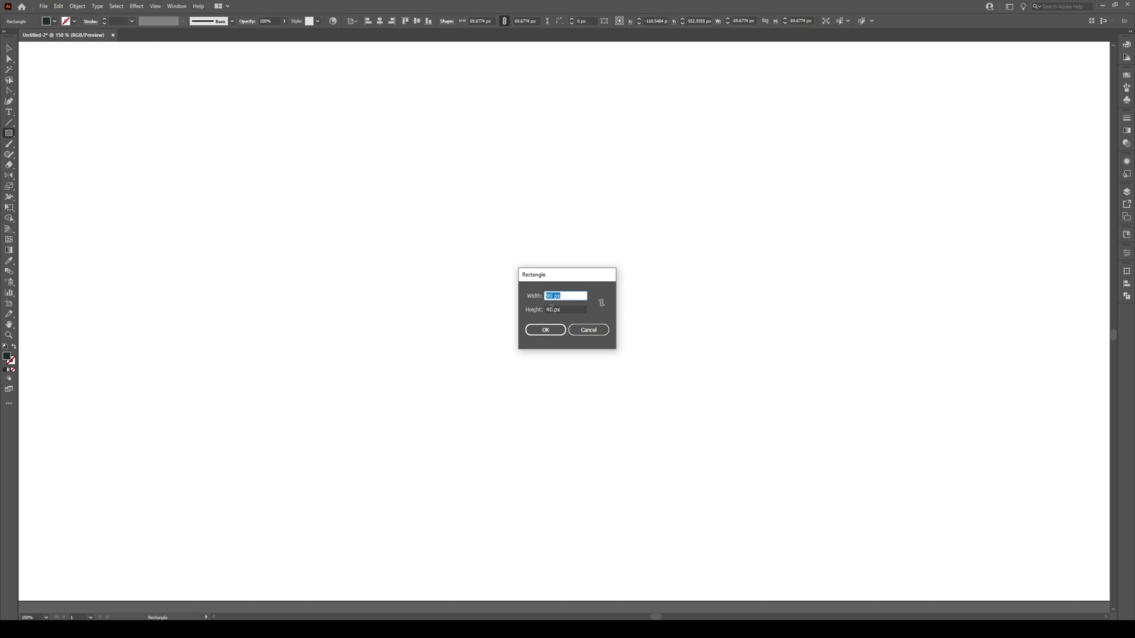
pyautogui.click(546, 330)
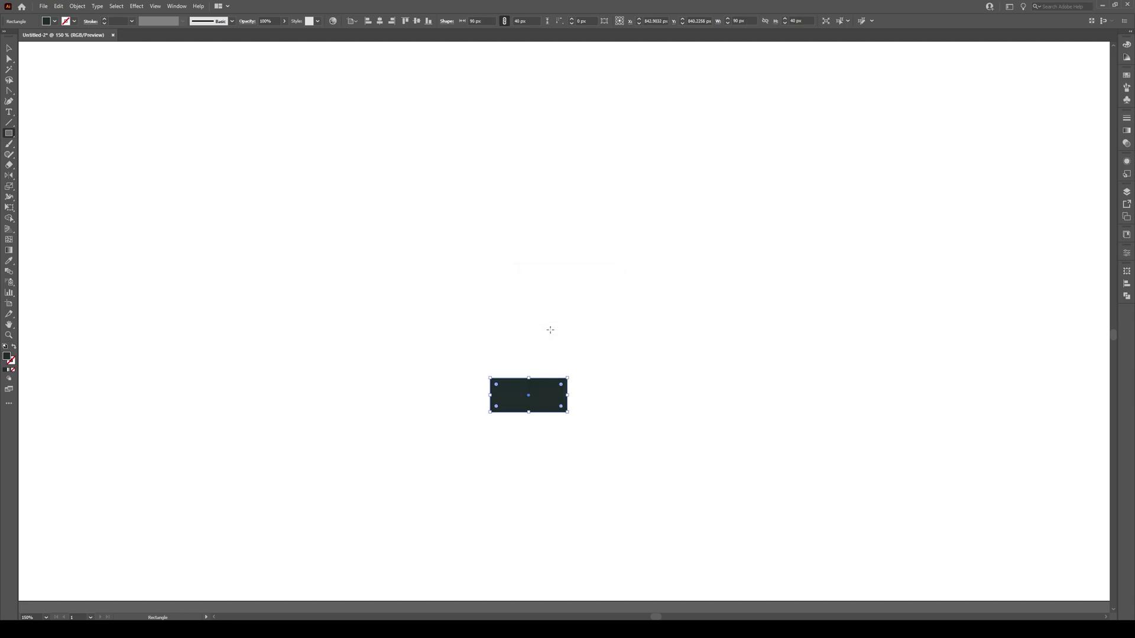
# Add two more dark rectangles of 120×40 px and 44×25 px.
pyautogui.click(487, 299)
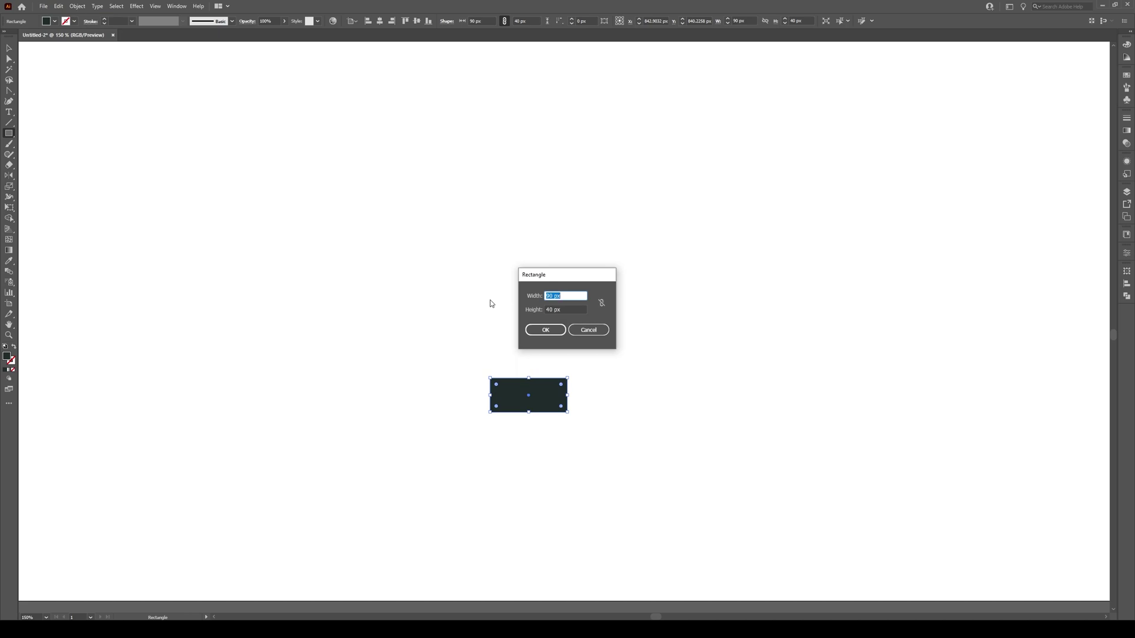
pyautogui.write('120')
pyautogui.click(543, 331)
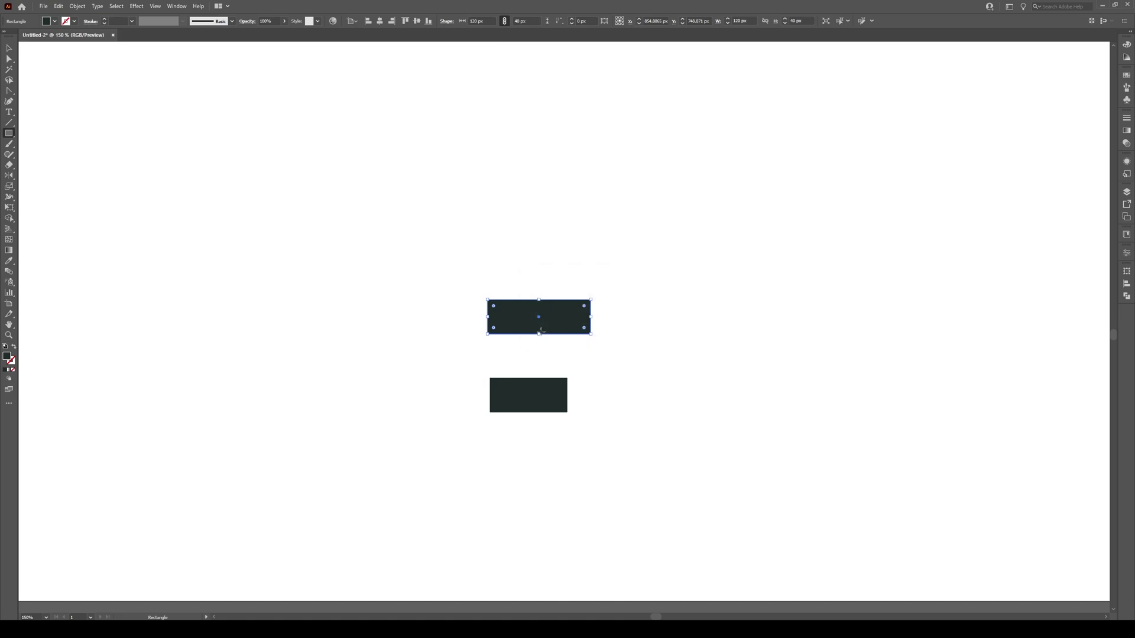
pyautogui.click(500, 241)
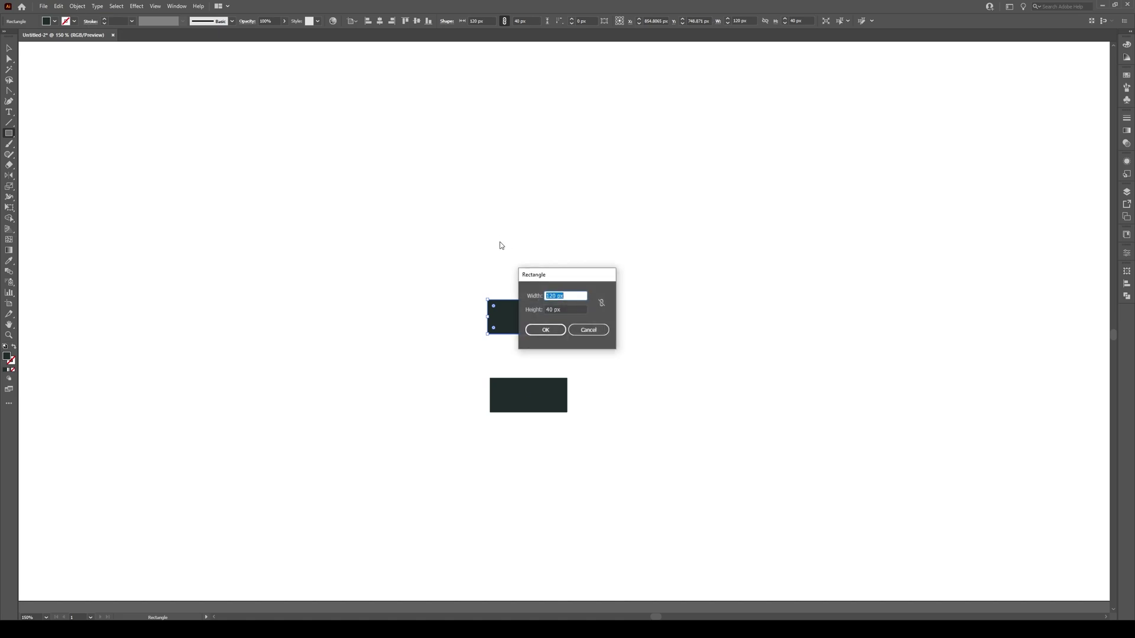
pyautogui.write('44')
pyautogui.press('Tab')
pyautogui.write('25')
pyautogui.press('Return')
# Marquee-select all three rectangles and align their horizontal centres.
pyautogui.press('v')
pyautogui.click(616, 215)
pyautogui.moveTo(623, 197); pyautogui.dragTo(443, 408)
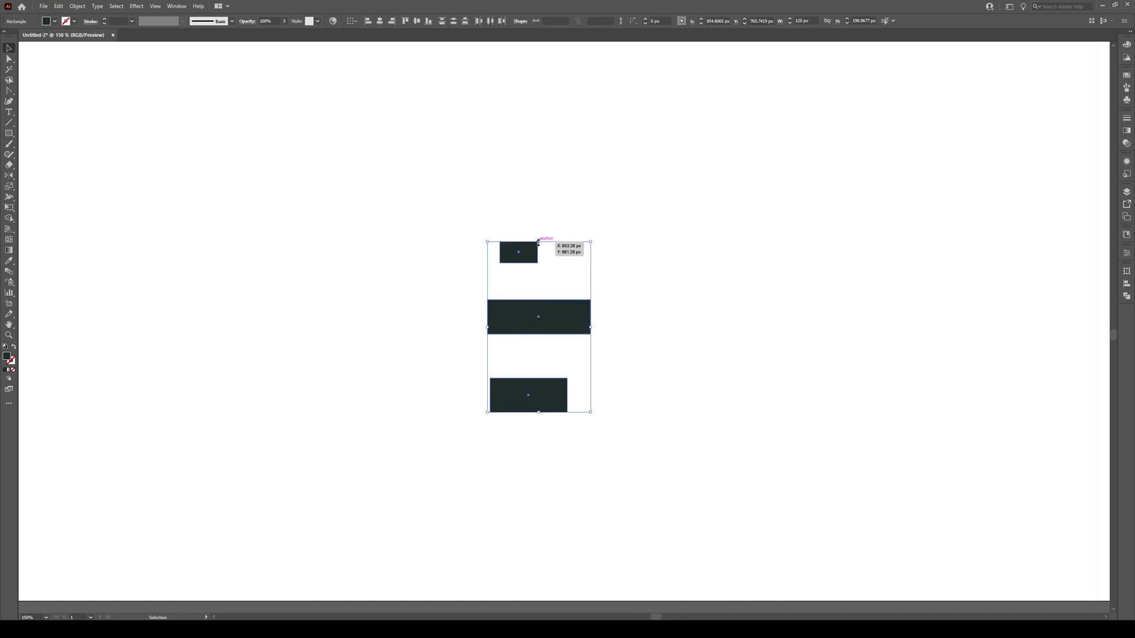
pyautogui.click(379, 21)
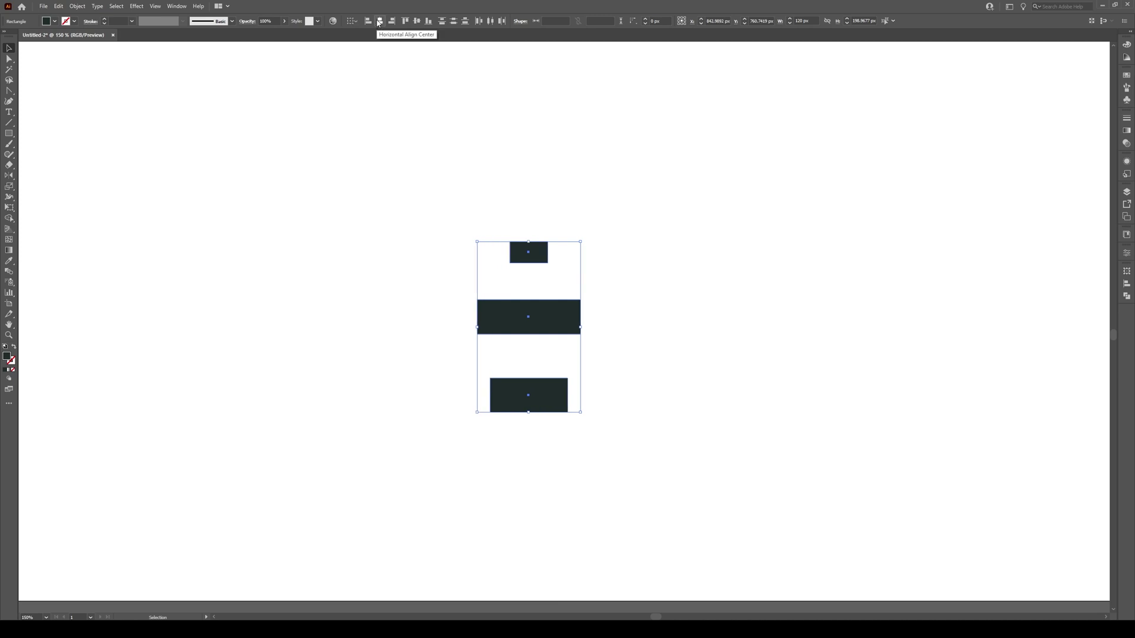
# Snap the middle rectangle onto the bottom one and the small one onto the middle.
pyautogui.click(431, 236)
pyautogui.scroll(1, 528, 395)
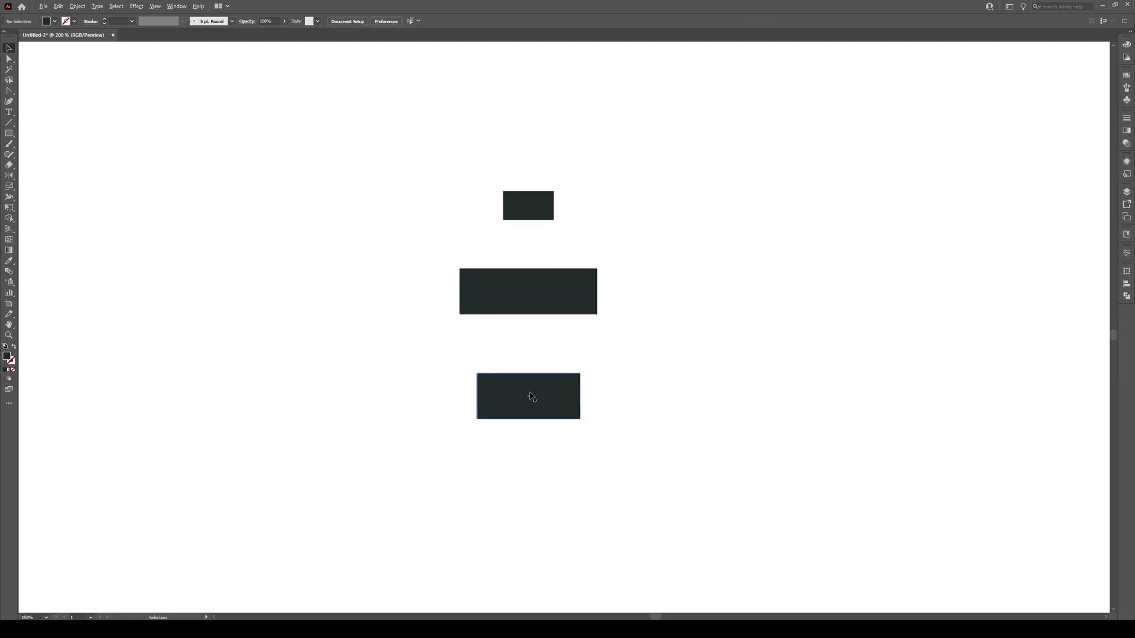
pyautogui.click(546, 293)
pyautogui.moveTo(546, 293); pyautogui.dragTo(546, 352)
pyautogui.click(534, 214)
pyautogui.moveTo(534, 214); pyautogui.dragTo(534, 321)
# Slant the wide rectangle's bottom corners inward to form tapered sleeves.
pyautogui.scroll(2, 544, 366)
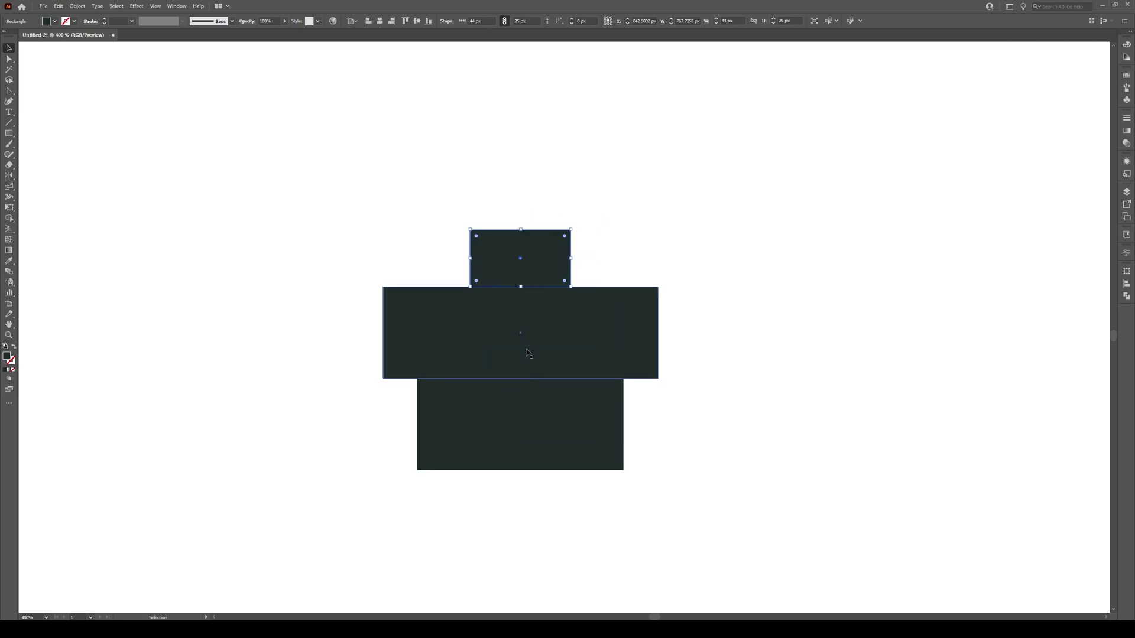
pyautogui.click(526, 353)
pyautogui.press('a')
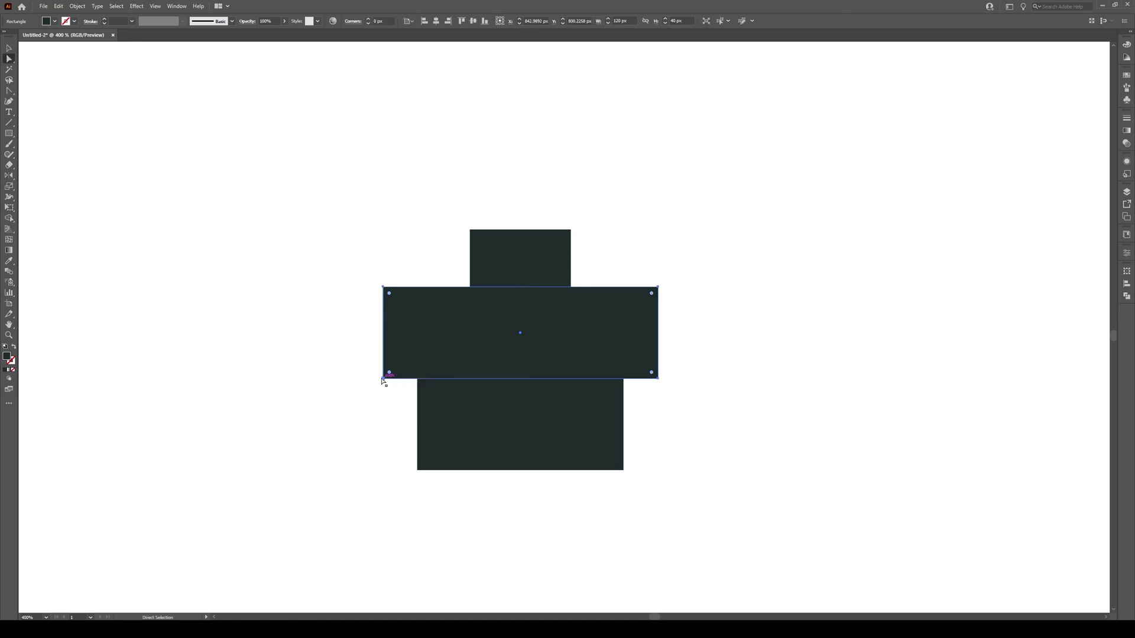
pyautogui.click(383, 379)
pyautogui.moveTo(382, 382); pyautogui.dragTo(418, 381)
pyautogui.moveTo(659, 380); pyautogui.dragTo(624, 380)
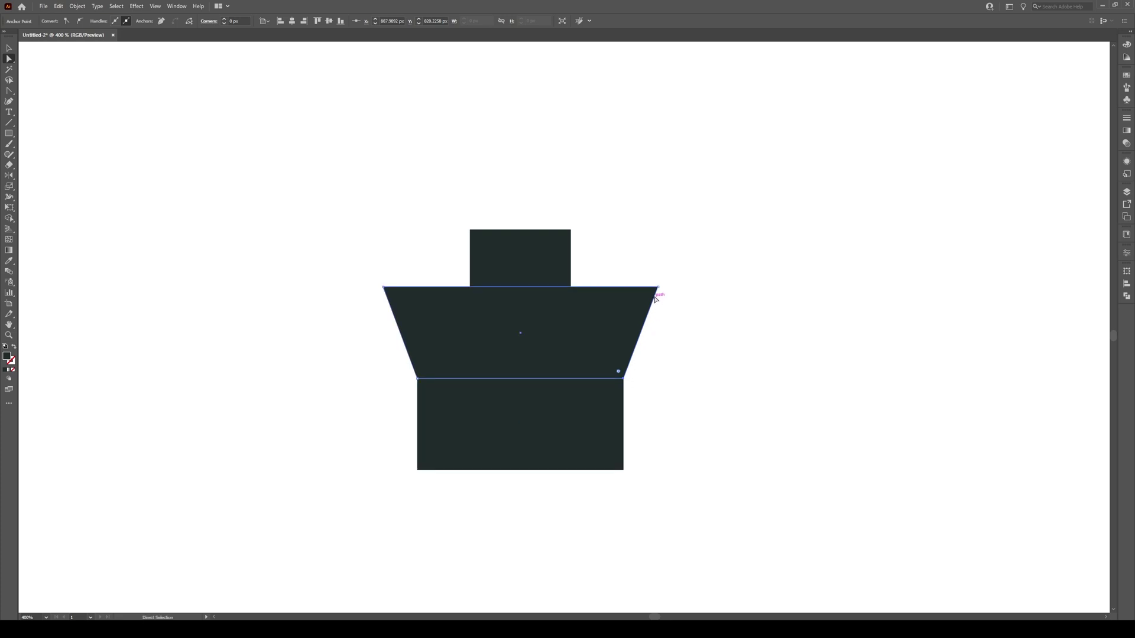
# Stretch the top shape's bottom corners out to the shoulders, making sloped shoulders.
pyautogui.press('v')
pyautogui.click(561, 267)
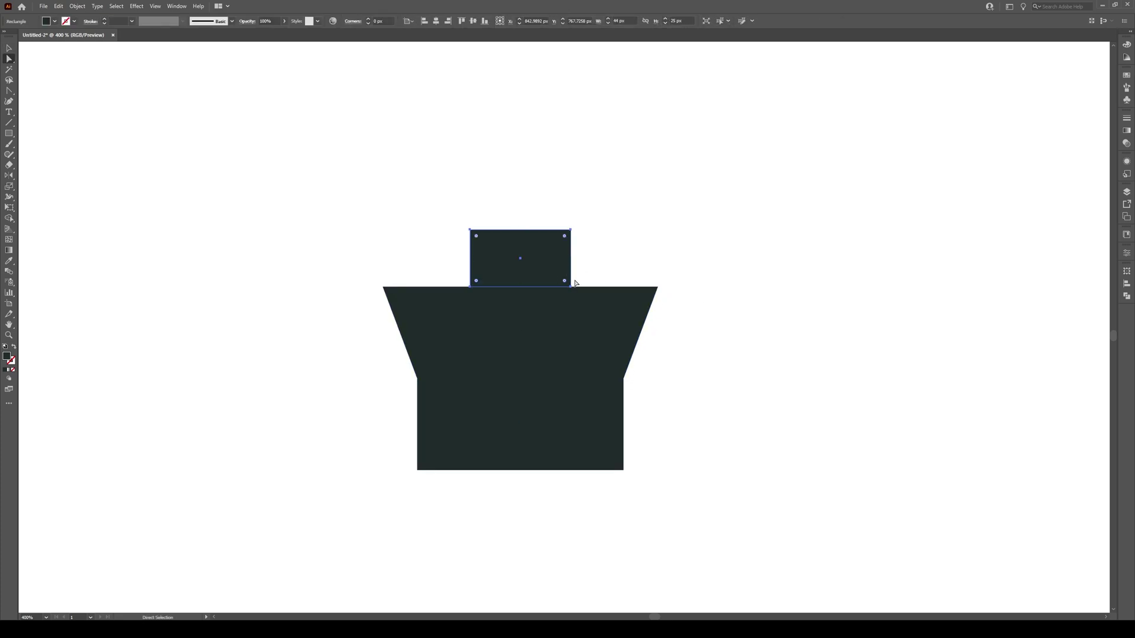
pyautogui.press('a')
pyautogui.moveTo(571, 288); pyautogui.dragTo(658, 288)
pyautogui.moveTo(470, 289); pyautogui.dragTo(384, 287)
# Deselect everything and set the fill to the brown swatch.
pyautogui.press('v')
pyautogui.click(614, 210)
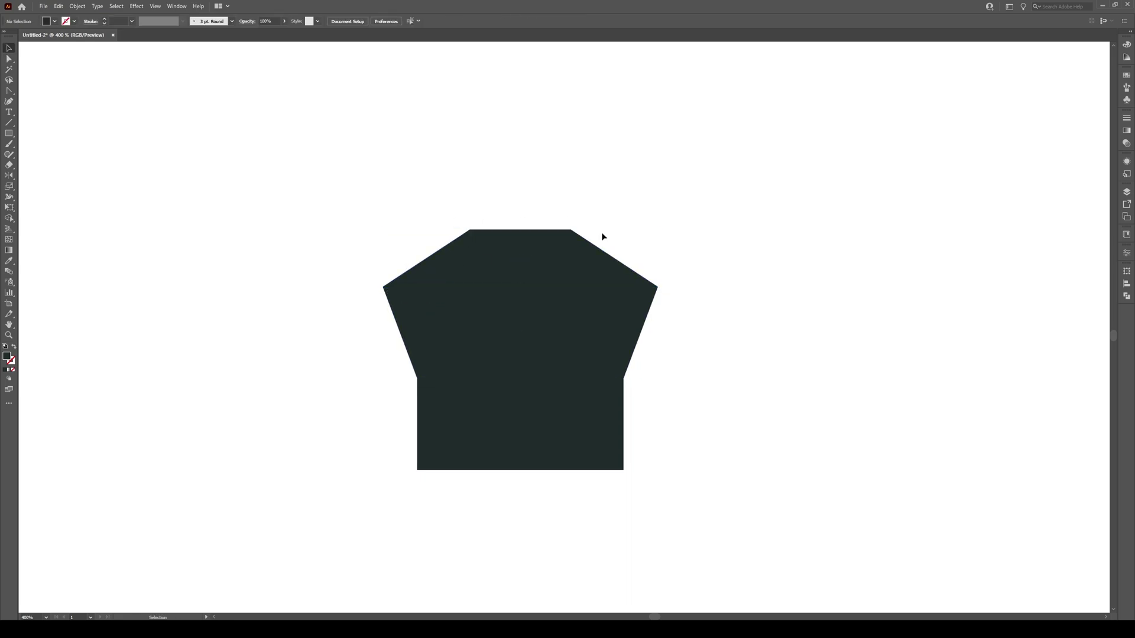
pyautogui.scroll(-5, 602, 237)
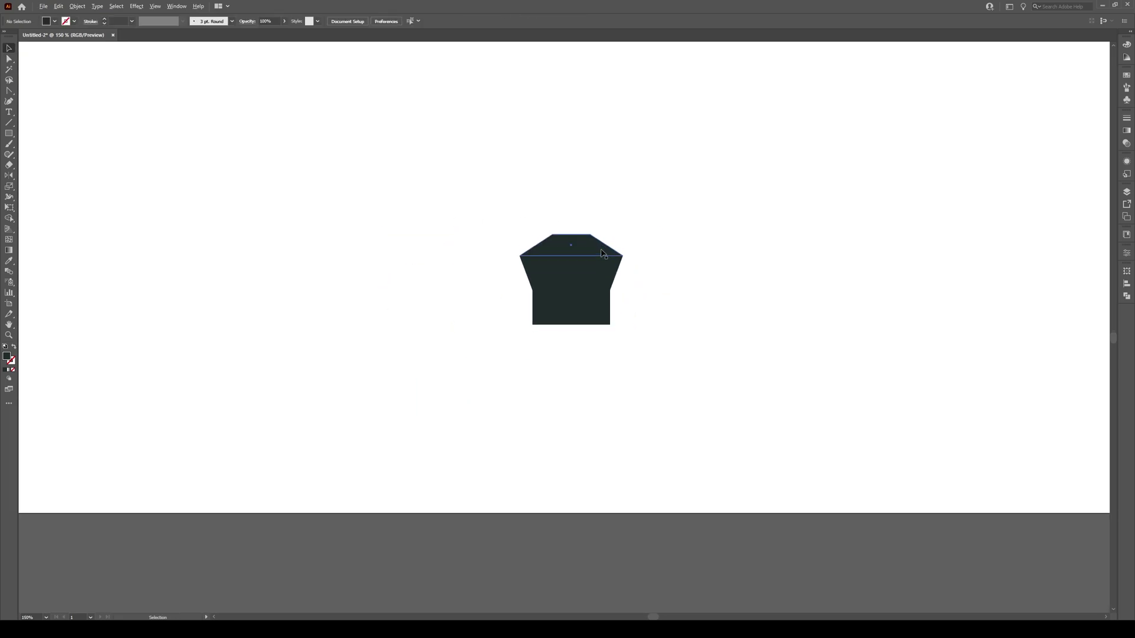
pyautogui.scroll(-2, 601, 248)
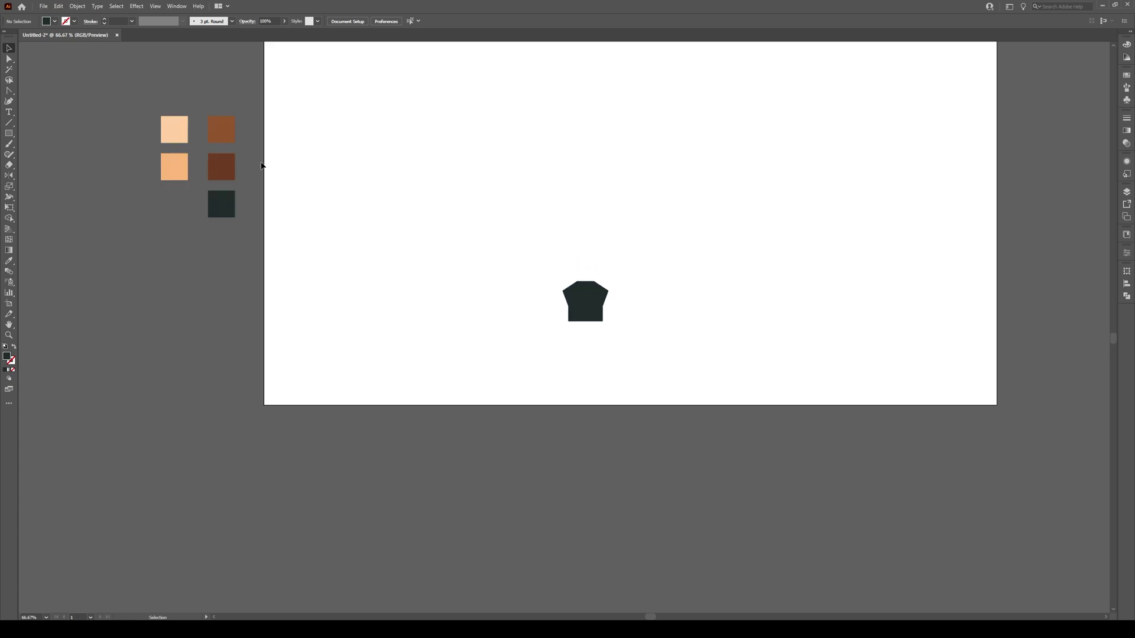
pyautogui.click(221, 129)
pyautogui.scroll(2, 571, 222)
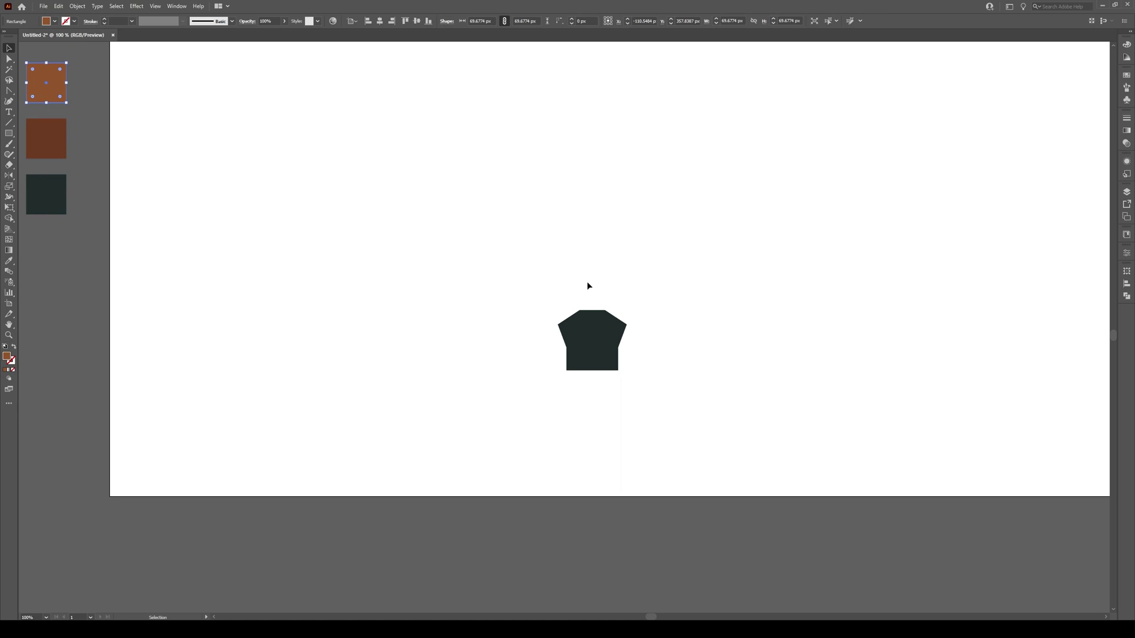
# Draw a 60×80 px brown ellipse.
pyautogui.press('l')
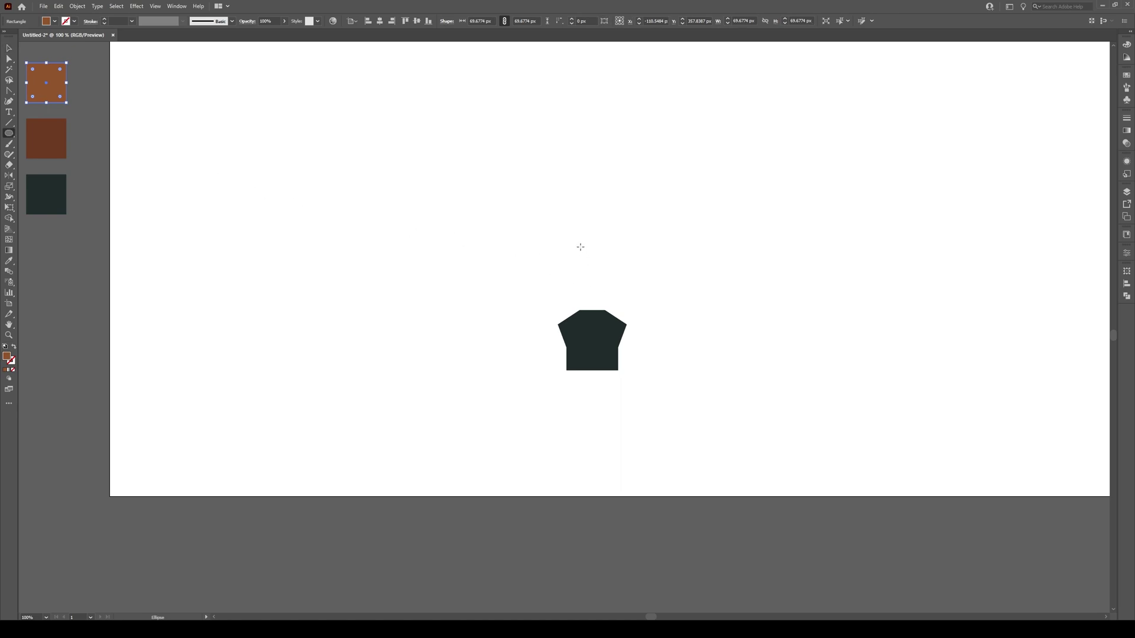
pyautogui.click(582, 257)
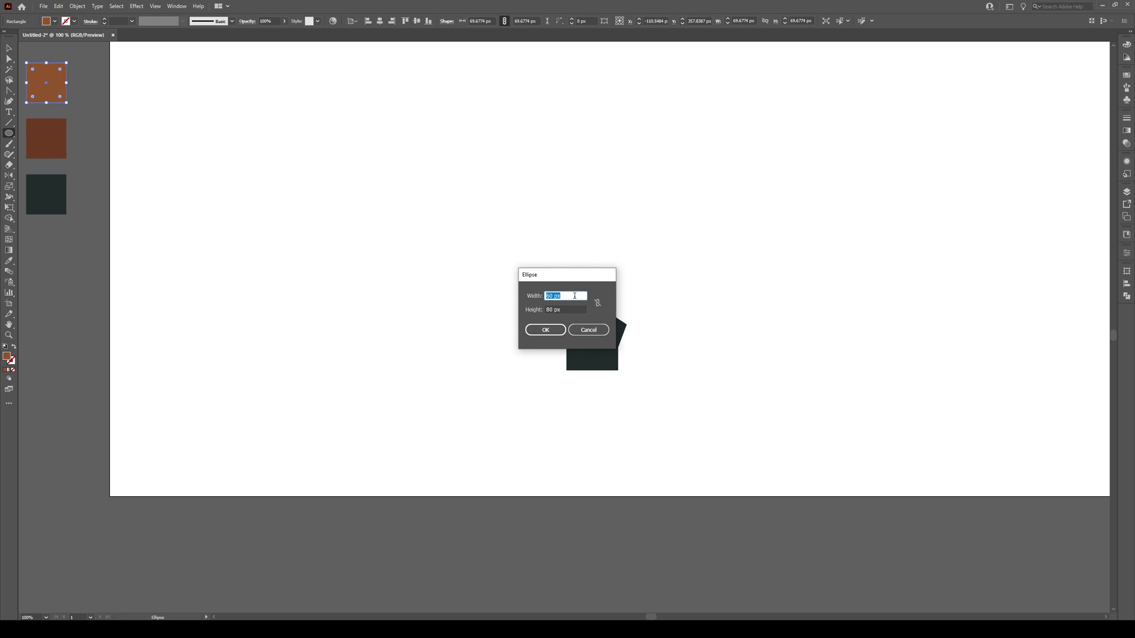
pyautogui.write('60')
pyautogui.press('Tab')
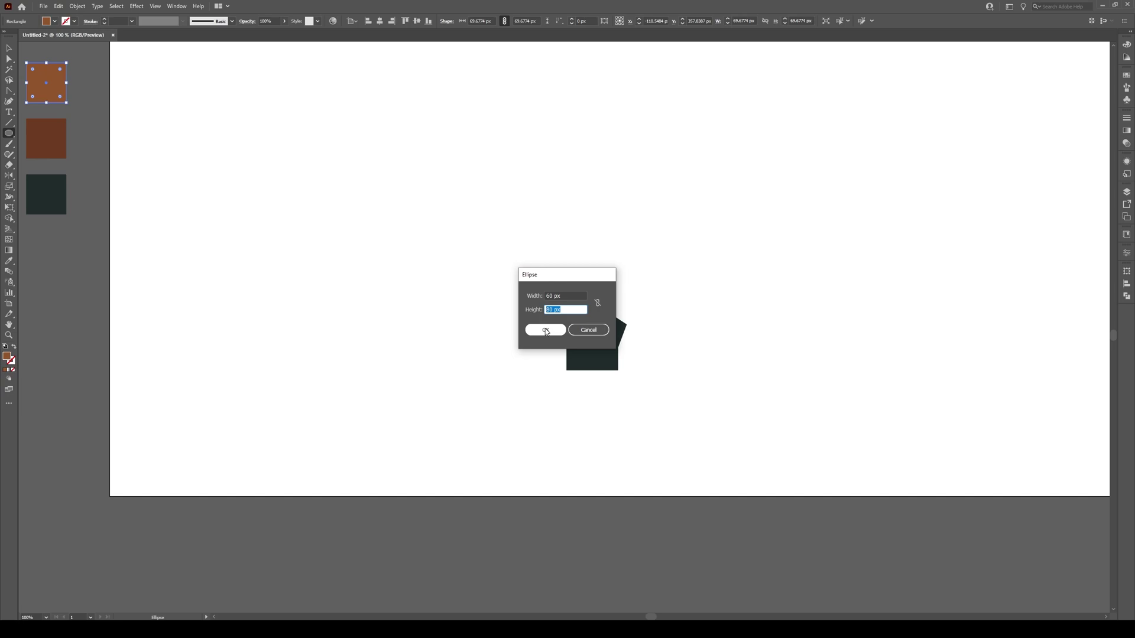
pyautogui.click(546, 332)
# Centre the brown oval above the shirt and deselect it.
pyautogui.press('v')
pyautogui.scroll(1, 608, 294)
pyautogui.moveTo(609, 294); pyautogui.dragTo(594, 292)
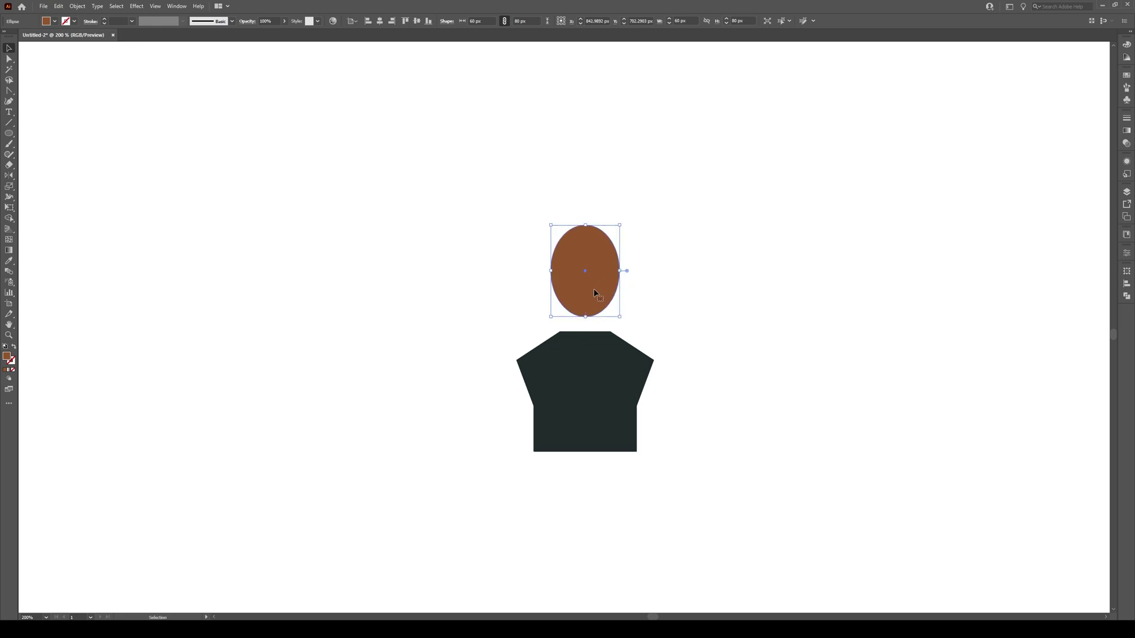
pyautogui.click(690, 311)
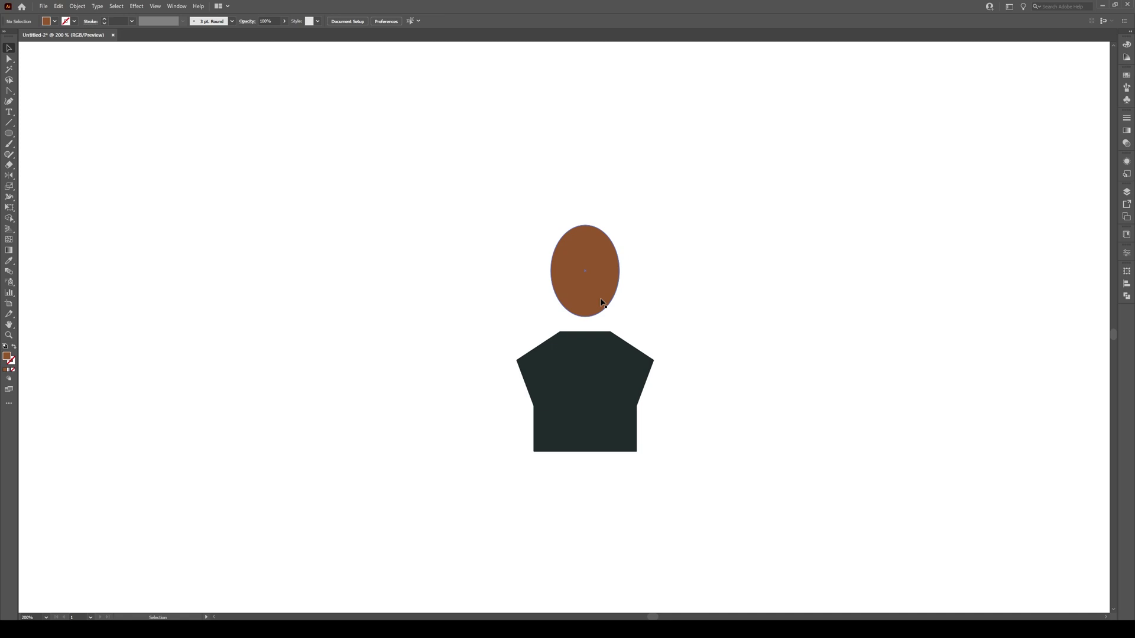
pyautogui.scroll(2, 588, 325)
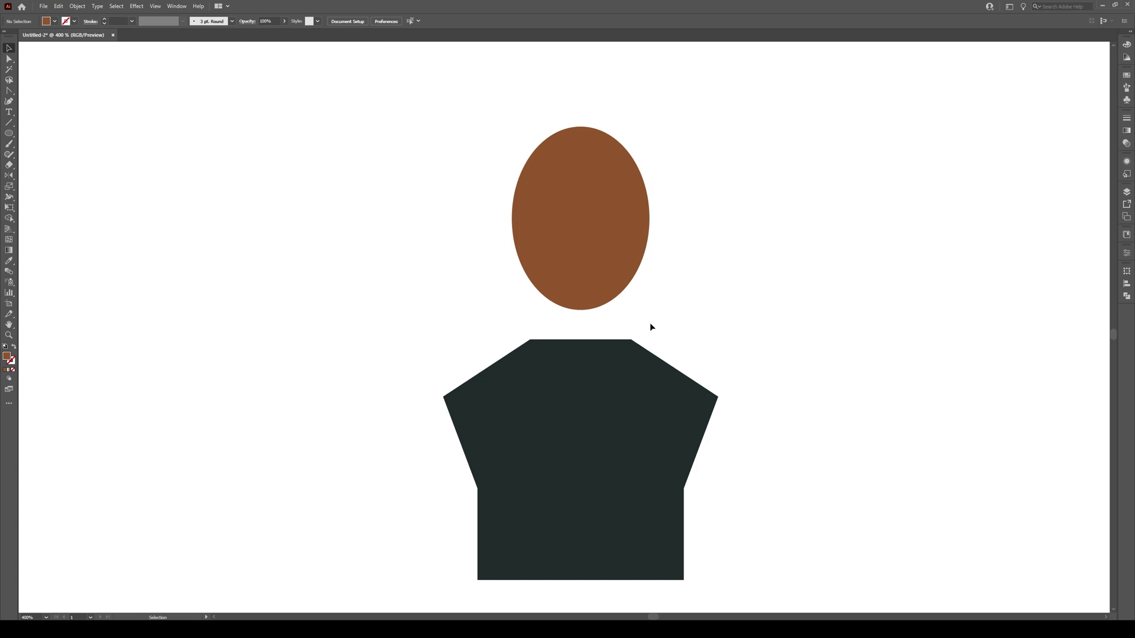
# Draw a 9×9 px spacer square and set it on the shirt's top edge.
pyautogui.press('m')
pyautogui.click(636, 316)
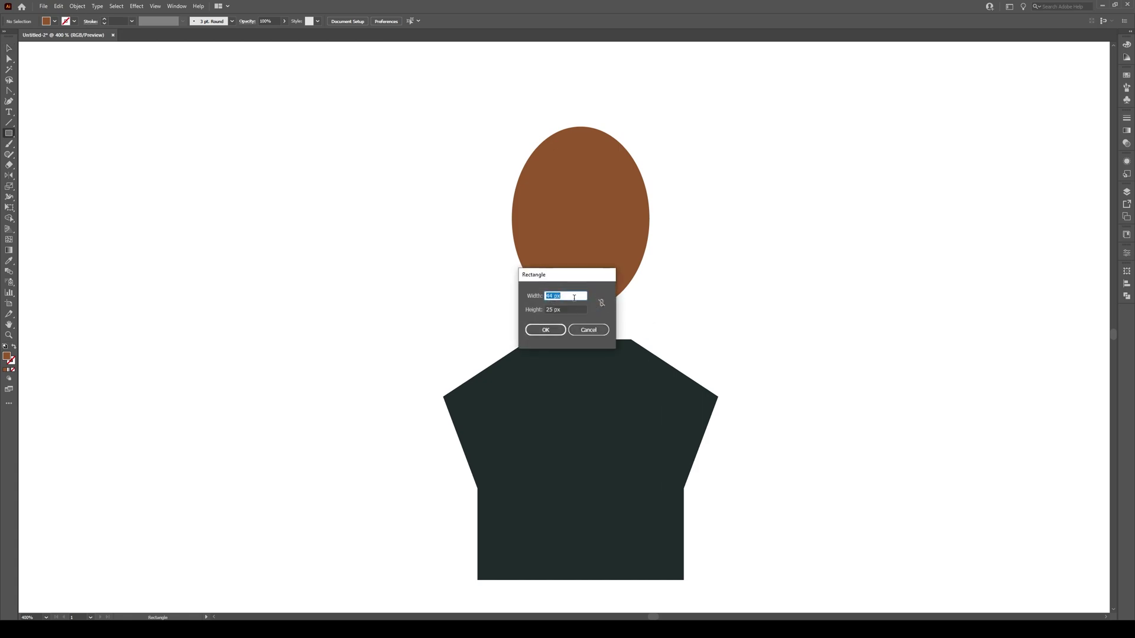
pyautogui.write('9')
pyautogui.press('Tab')
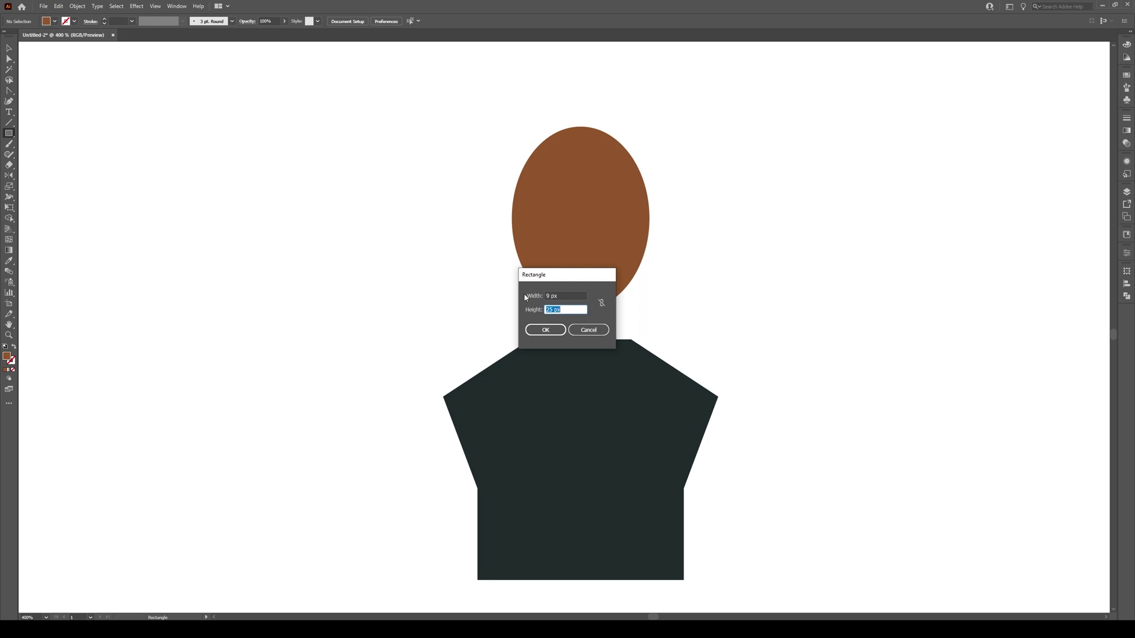
pyautogui.write('9')
pyautogui.click(547, 328)
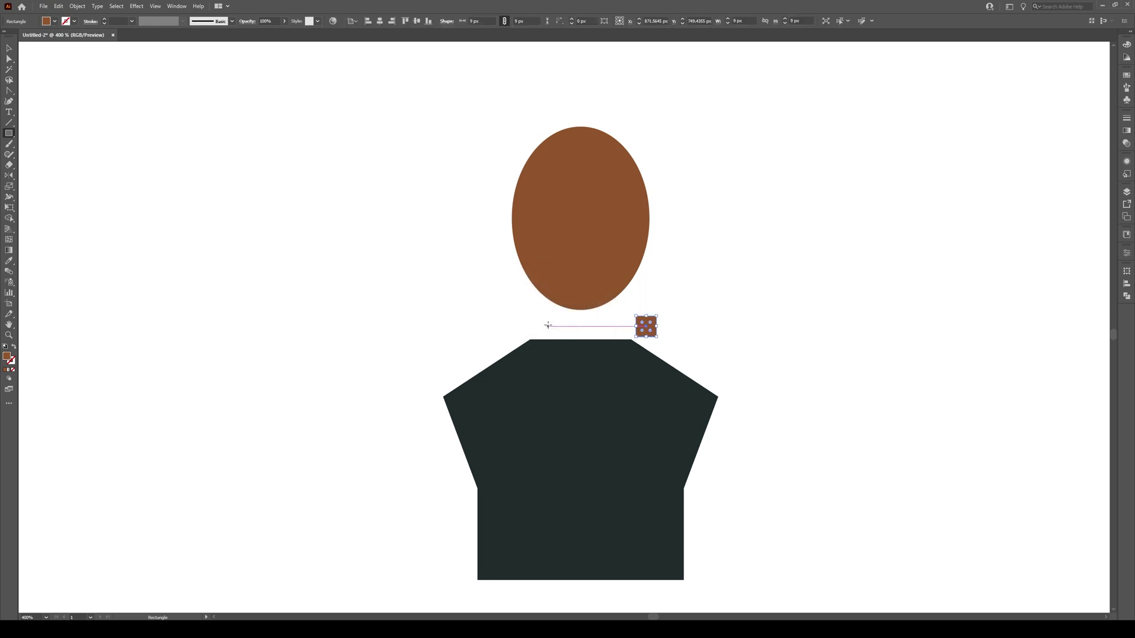
pyautogui.press('v')
pyautogui.scroll(2, 623, 328)
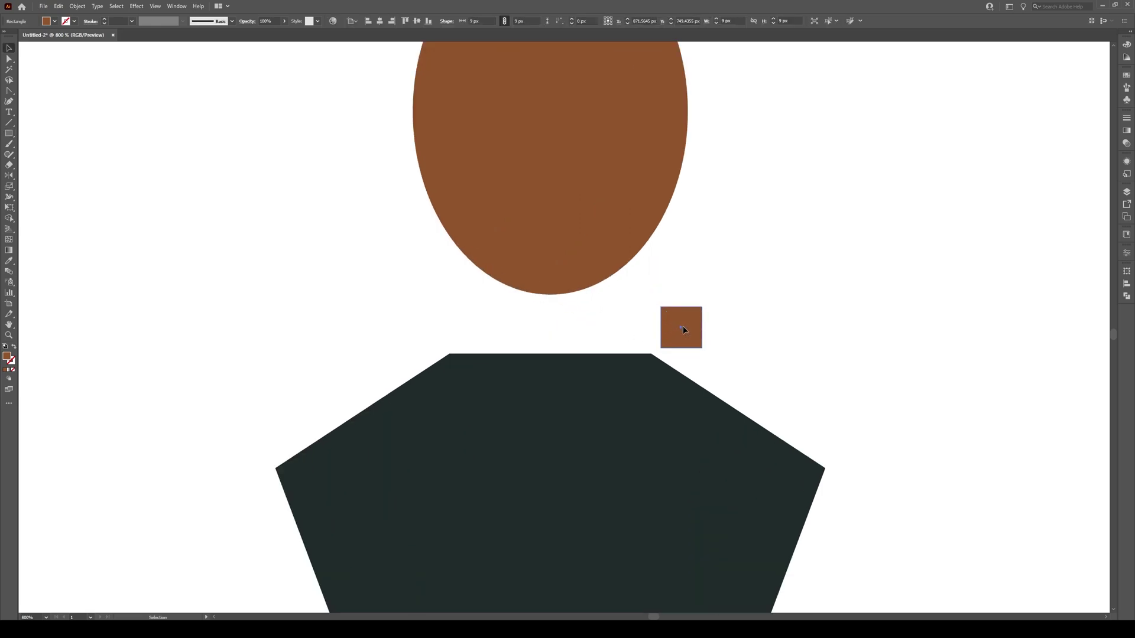
pyautogui.moveTo(682, 330); pyautogui.dragTo(616, 334)
# Lower the head oval onto the spacer, then delete the spacer square.
pyautogui.click(572, 253)
pyautogui.moveTo(557, 246); pyautogui.dragTo(556, 259)
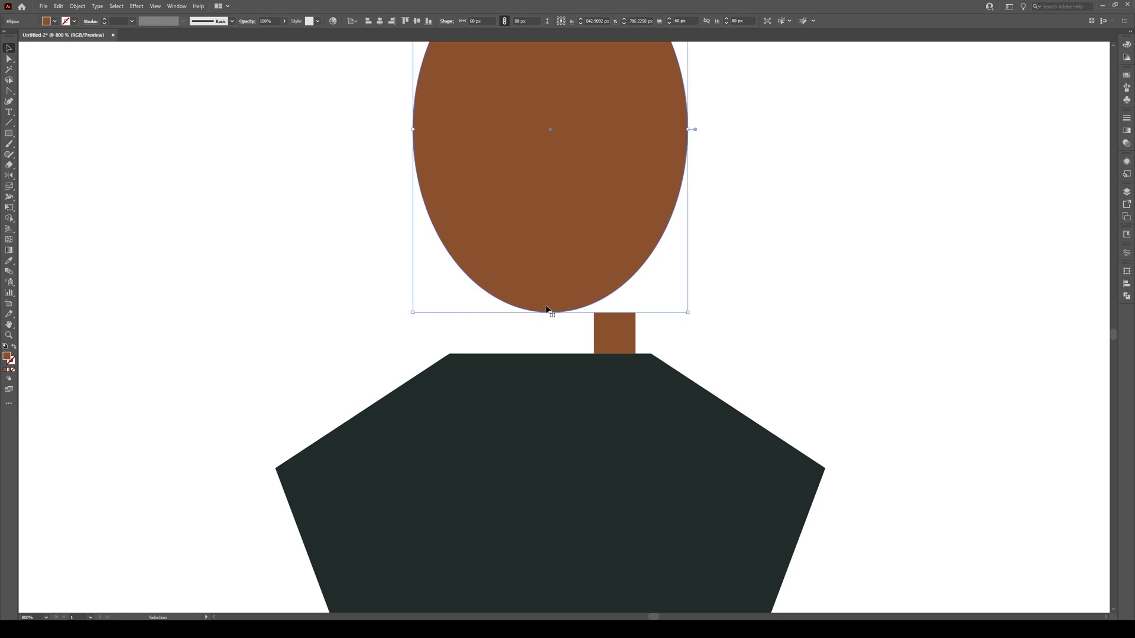
pyautogui.click(627, 339)
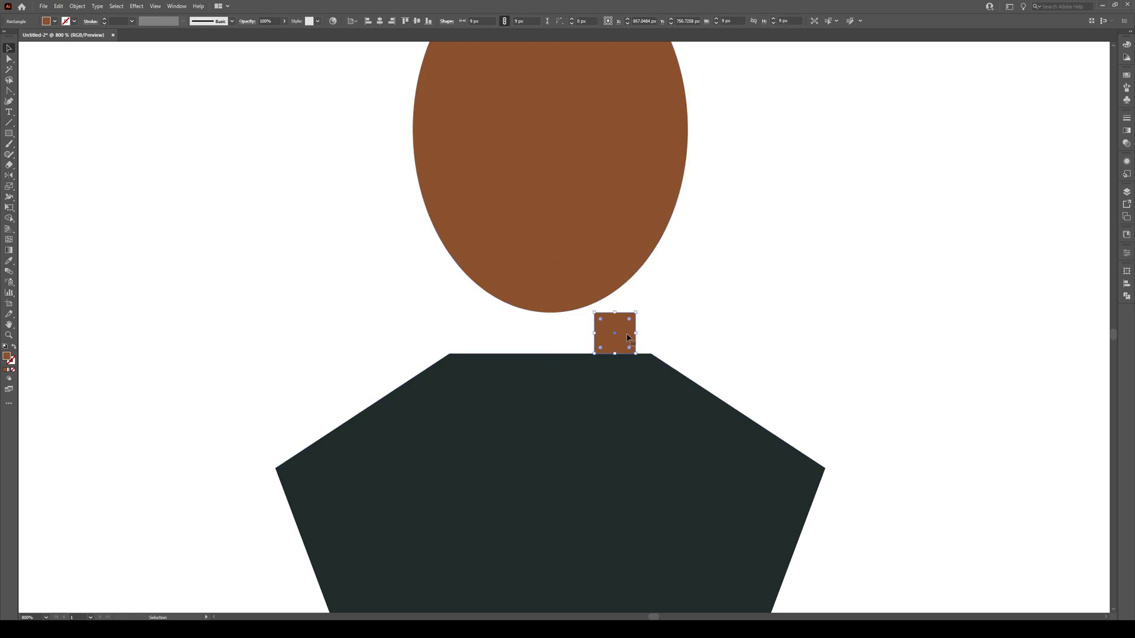
pyautogui.press('Delete')
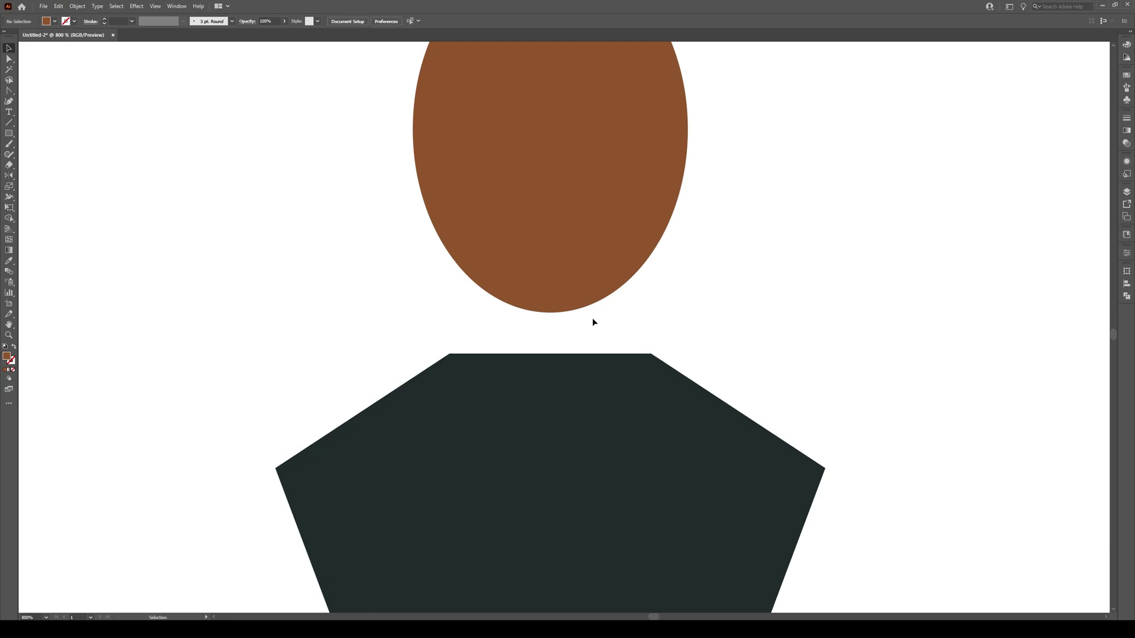
# Copy the head oval 21 px straight down using Object > Transform > Move.
pyautogui.scroll(-2, 591, 318)
pyautogui.click(557, 245)
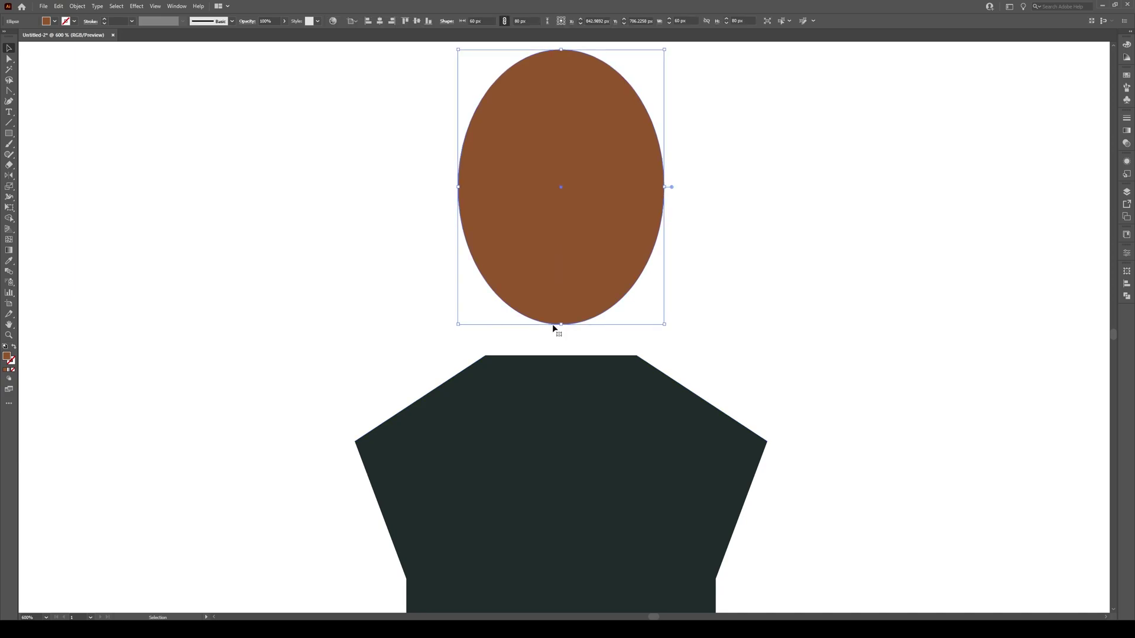
pyautogui.click(77, 6)
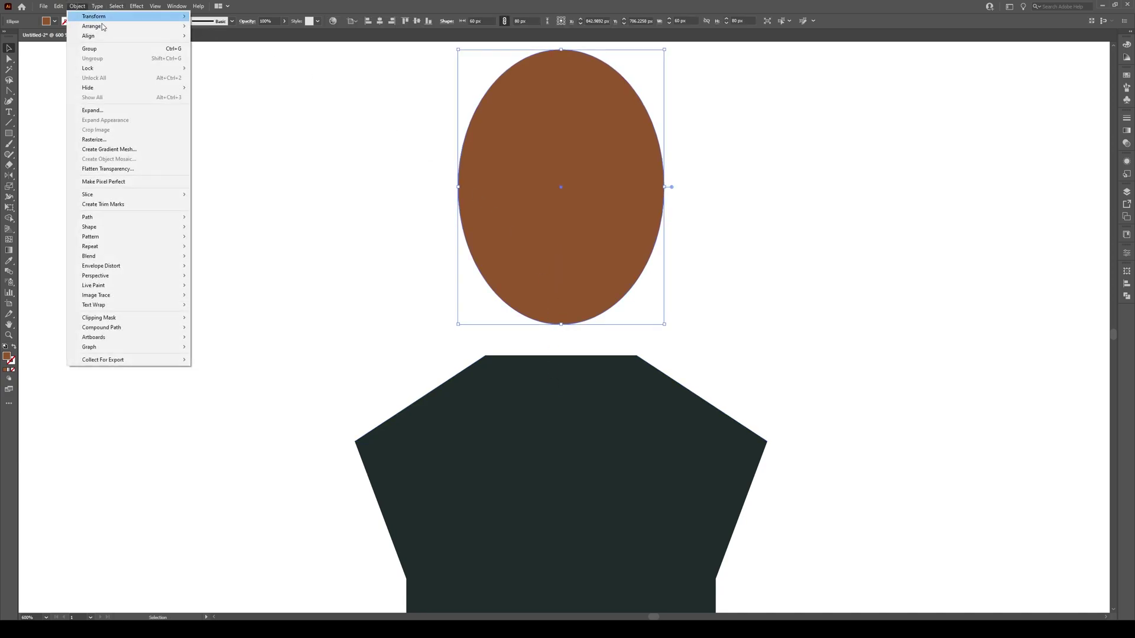
pyautogui.moveTo(109, 17)
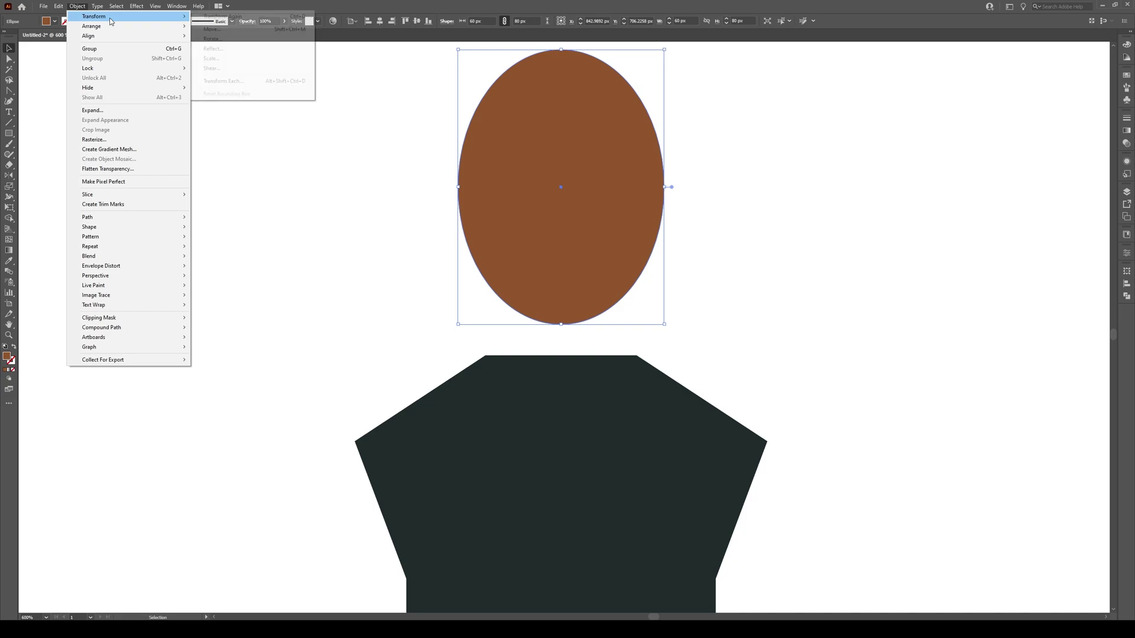
pyautogui.click(222, 30)
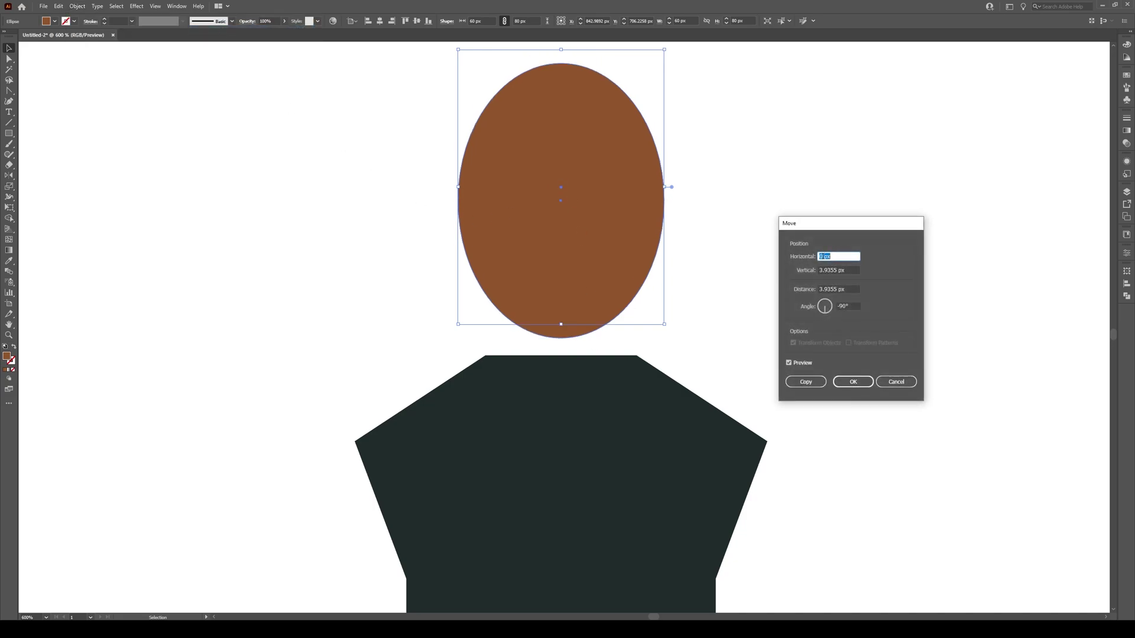
pyautogui.click(853, 269)
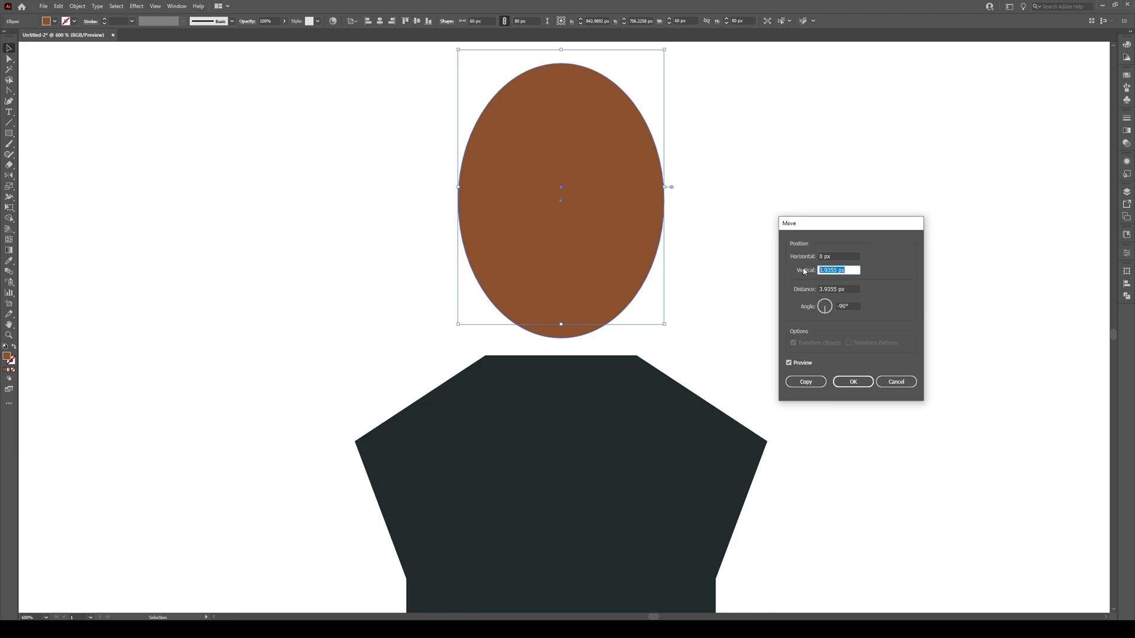
pyautogui.write('21')
pyautogui.hotkey('shift', 'Tab')
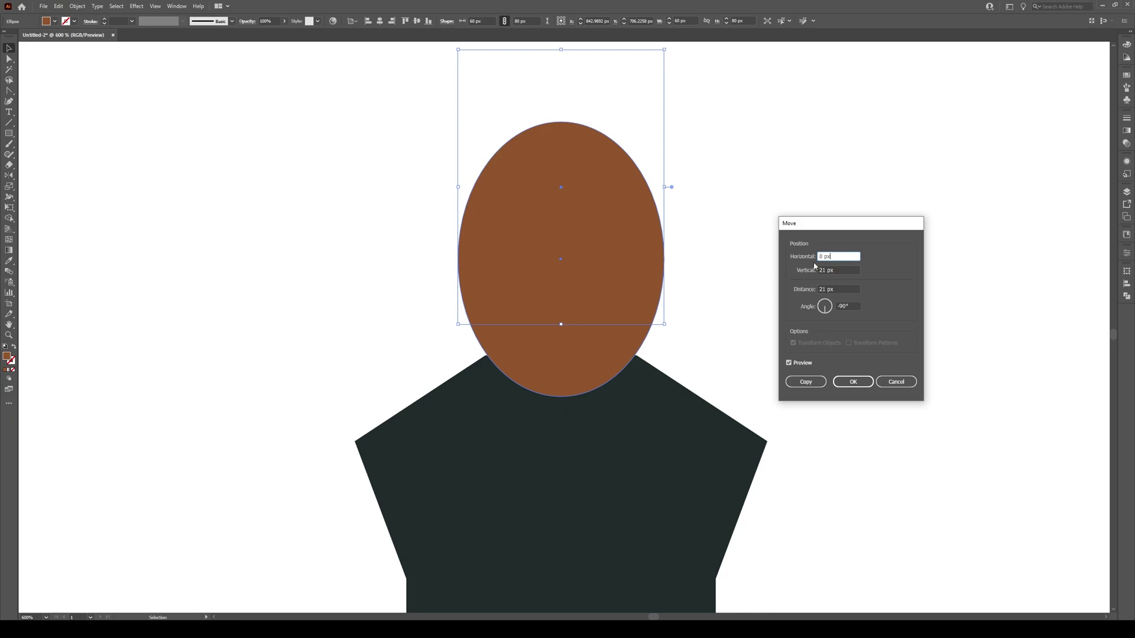
pyautogui.click(808, 383)
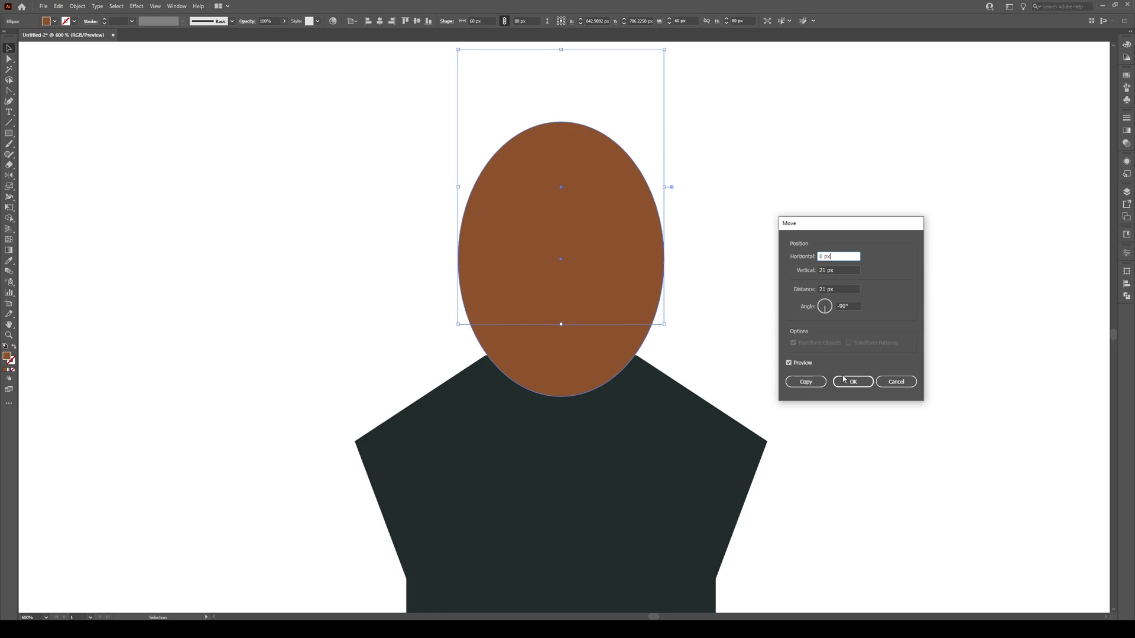
pyautogui.click(805, 383)
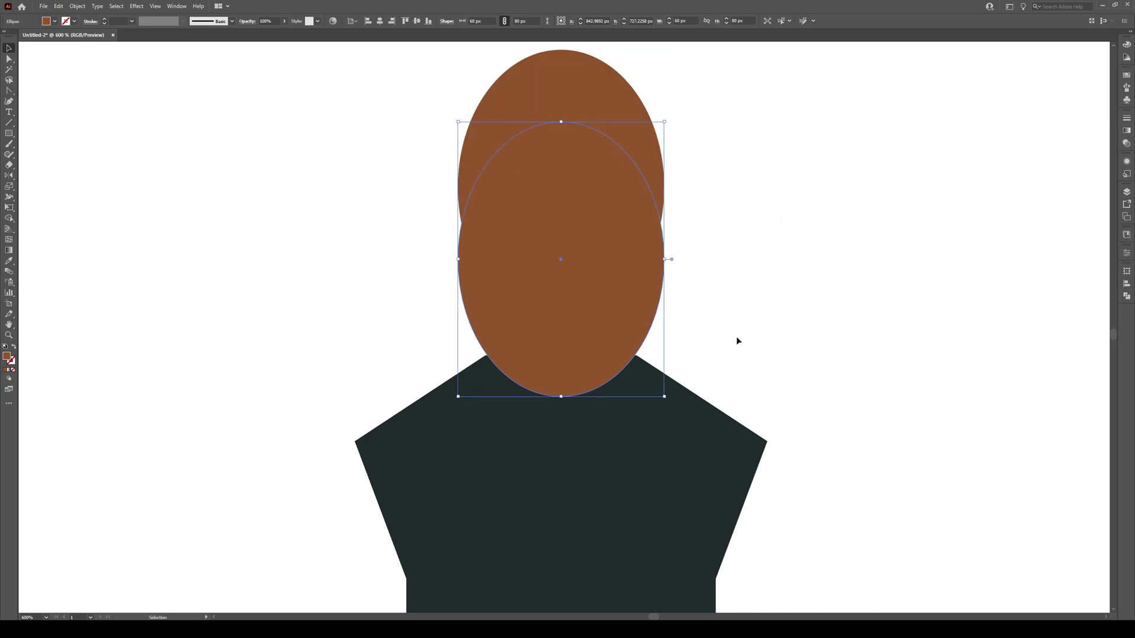
# Subtract the lower oval from the shoulder piece with Pathfinder Minus Front.
pyautogui.click(722, 269)
pyautogui.click(665, 422)
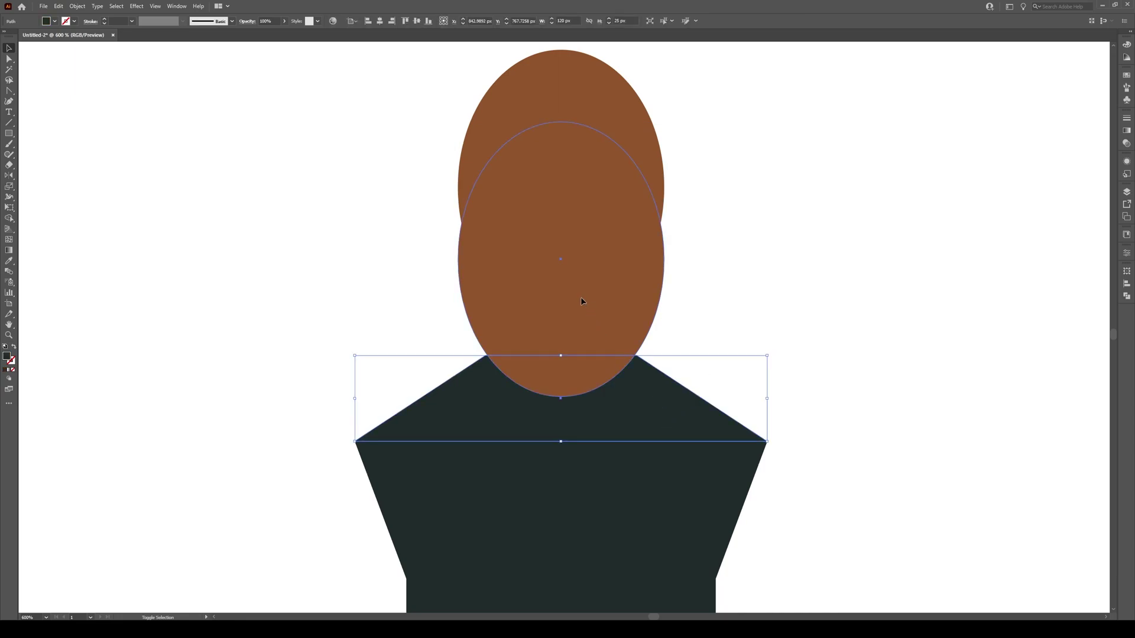
pyautogui.keyDown('shift'); pyautogui.click(581, 301); pyautogui.keyUp('shift')
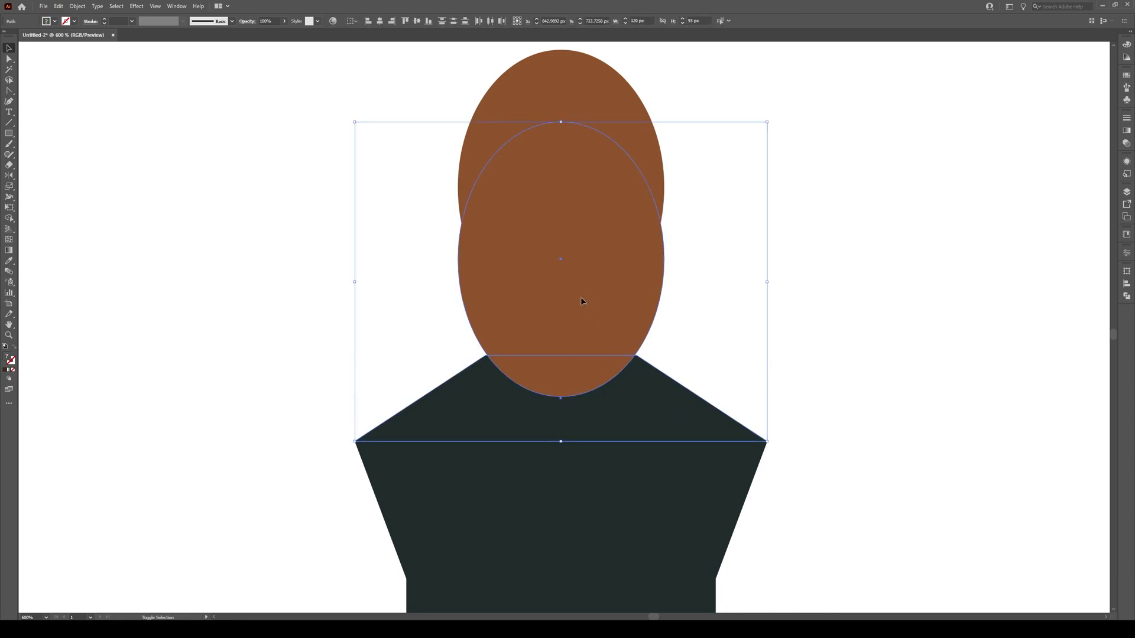
pyautogui.click(1126, 297)
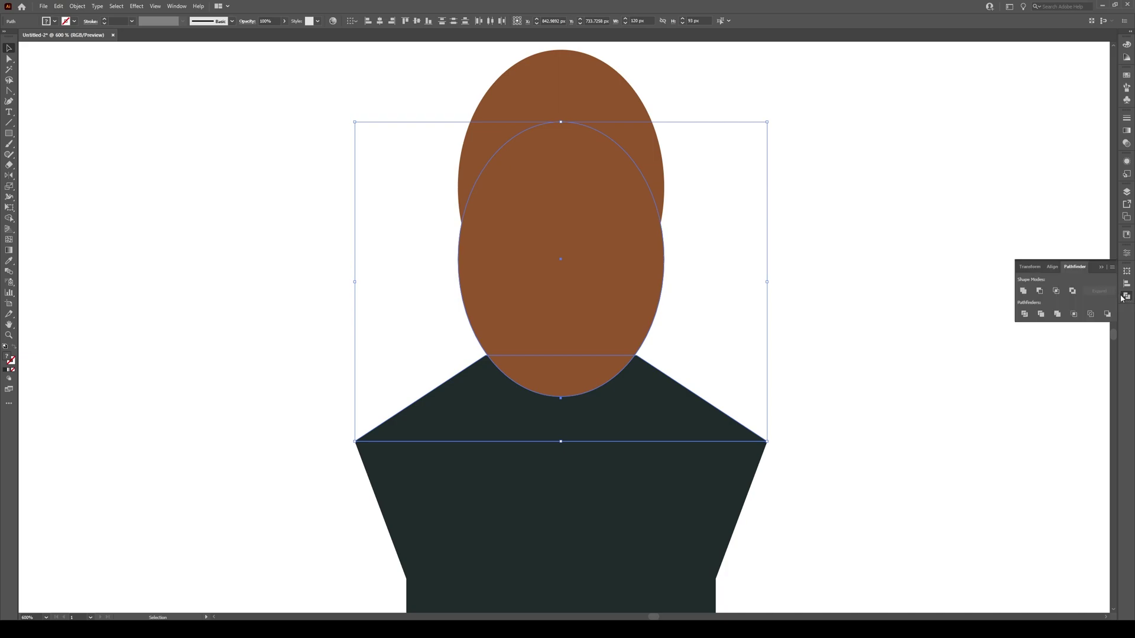
pyautogui.click(1040, 291)
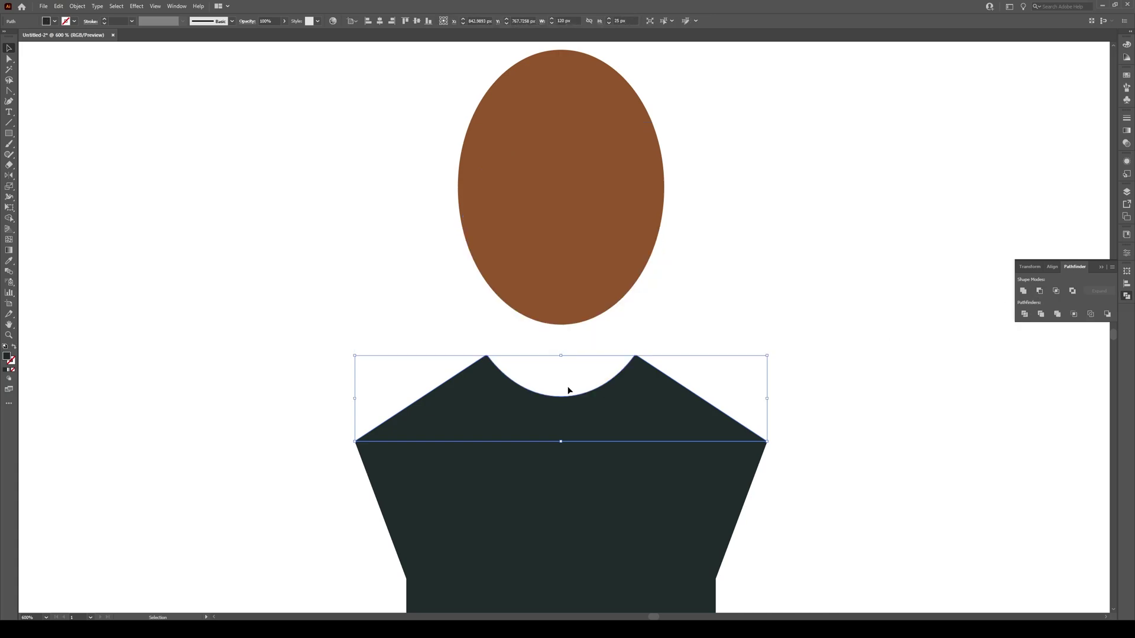
pyautogui.hotkey('ctrl', 'z')
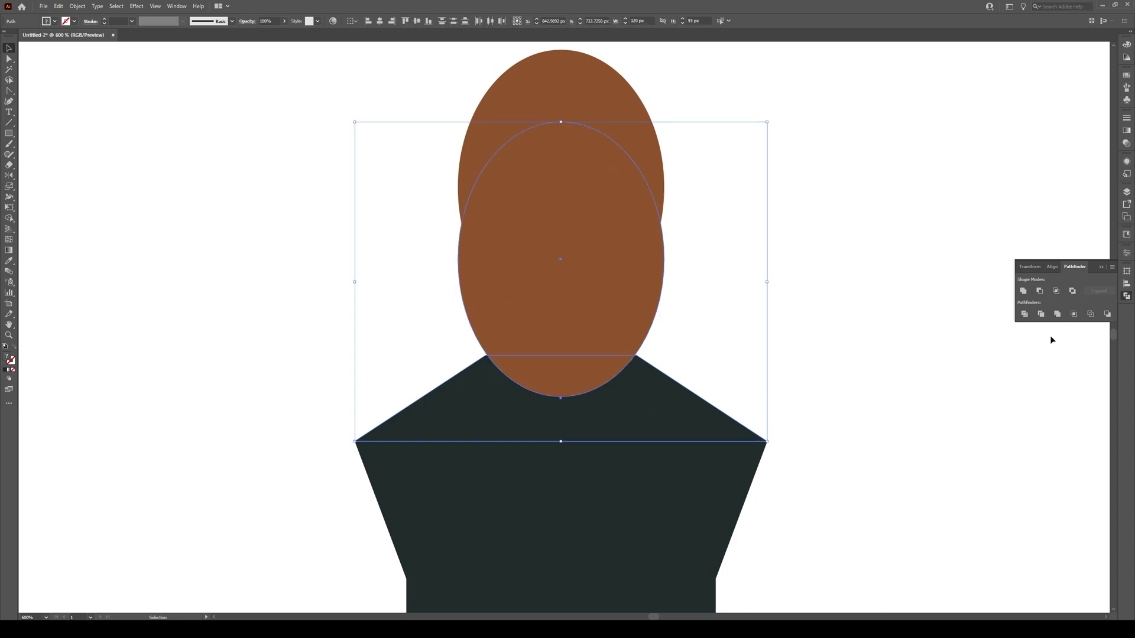
pyautogui.click(1107, 314)
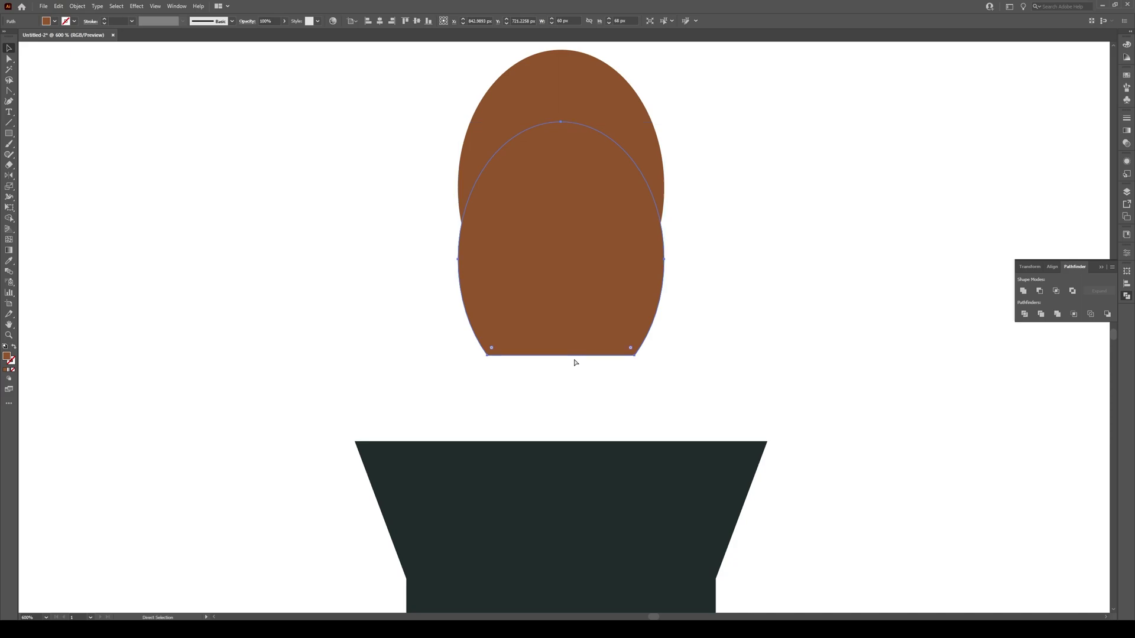
pyautogui.hotkey('ctrl', 'z')
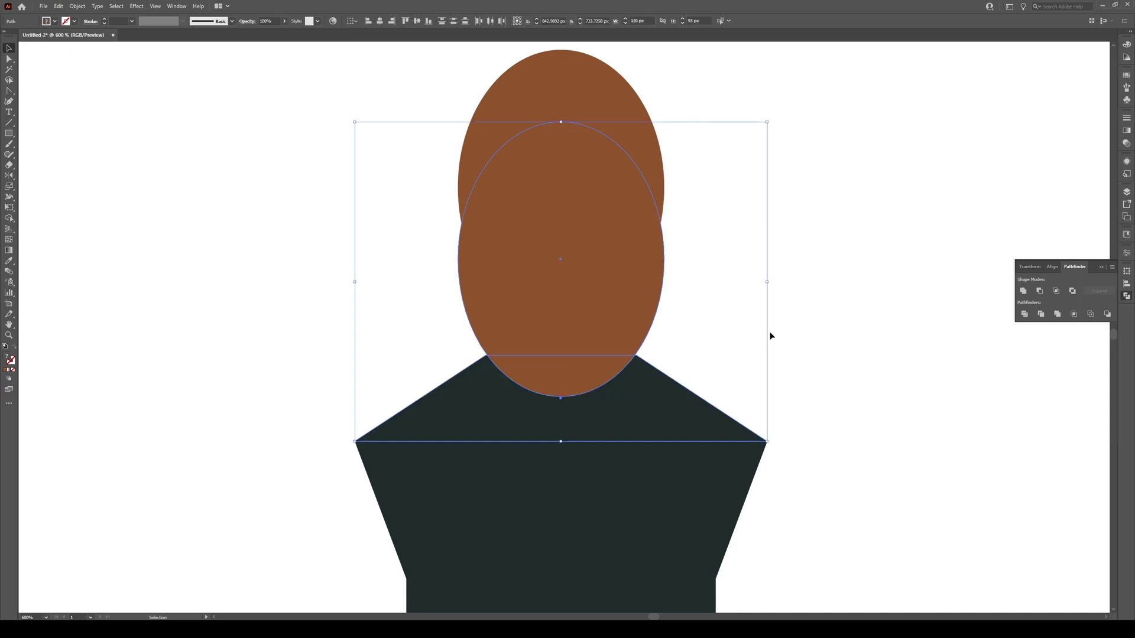
pyautogui.click(1040, 291)
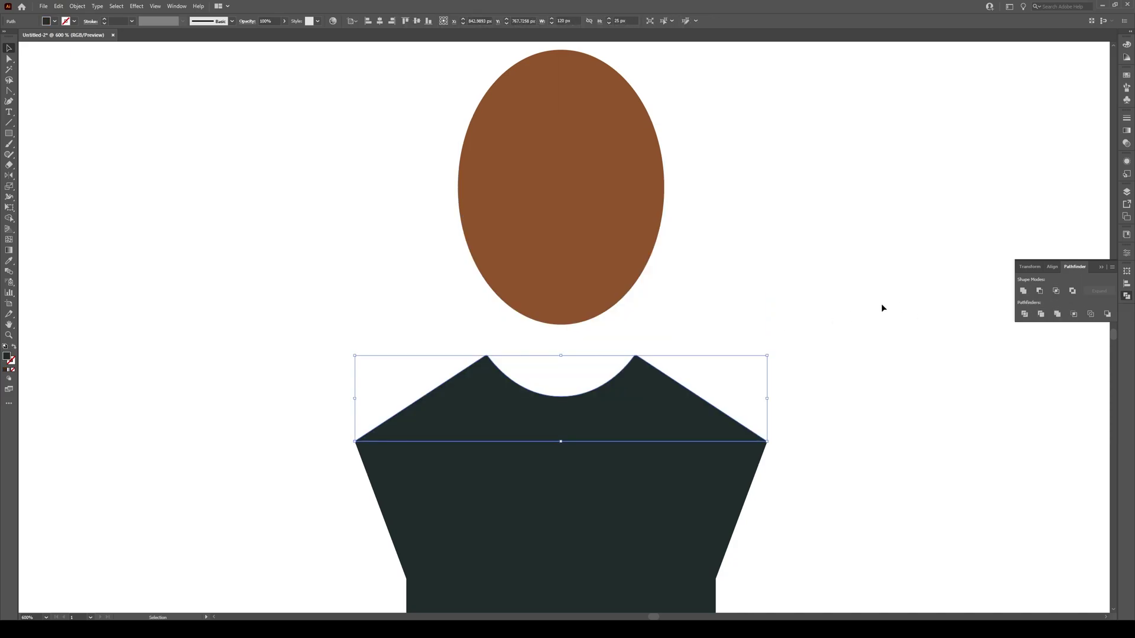
# Draw a 34×40 px rectangle for the neck.
pyautogui.click(806, 286)
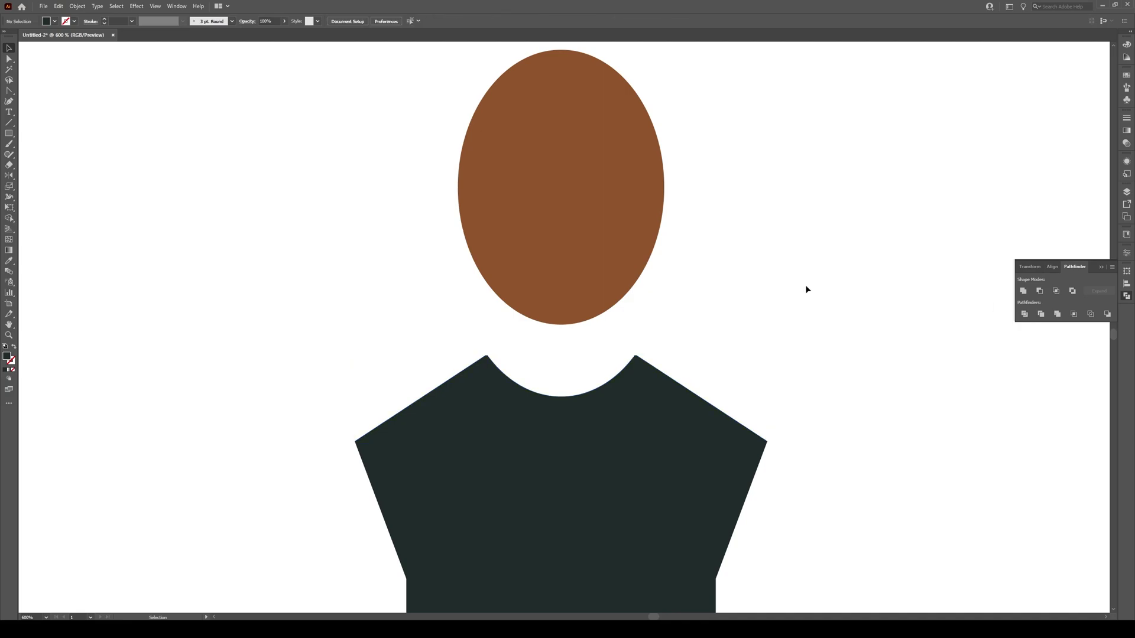
pyautogui.press('m')
pyautogui.click(659, 303)
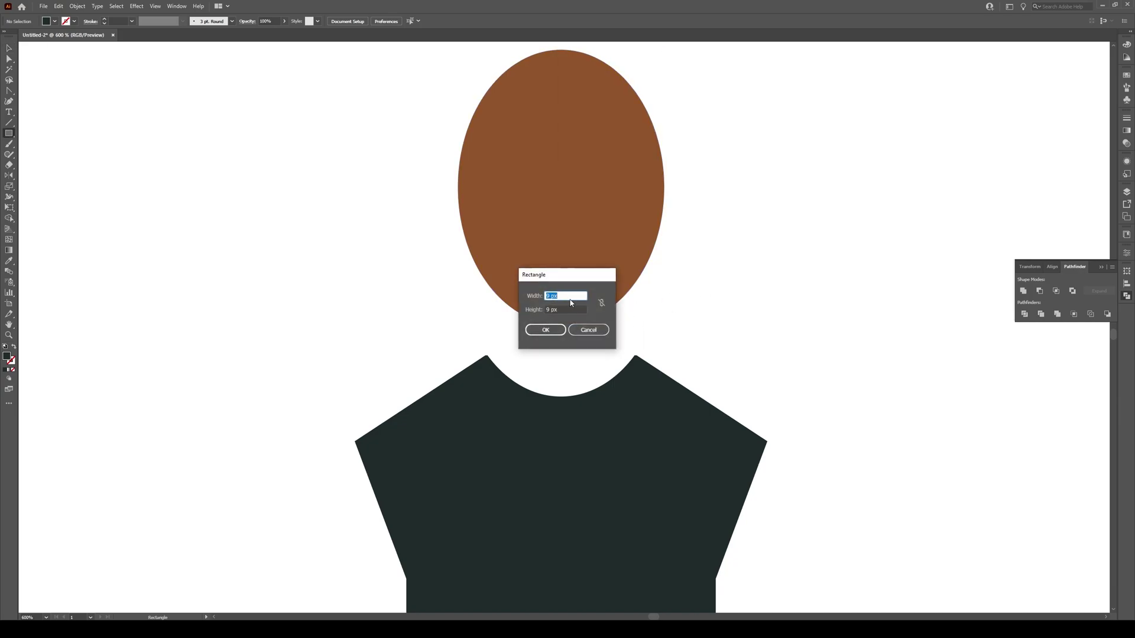
pyautogui.write('34')
pyautogui.press('Tab')
pyautogui.write('40')
pyautogui.click(549, 331)
# Eyedrop the head's brown onto the rectangle and lighten it slightly in the Color Picker.
pyautogui.press('v')
pyautogui.press('i')
pyautogui.click(590, 245)
pyautogui.press('b')
pyautogui.doubleClick(7, 357)
pyautogui.click(891, 203)
# Move the neck rectangle centred beneath the head.
pyautogui.press('v')
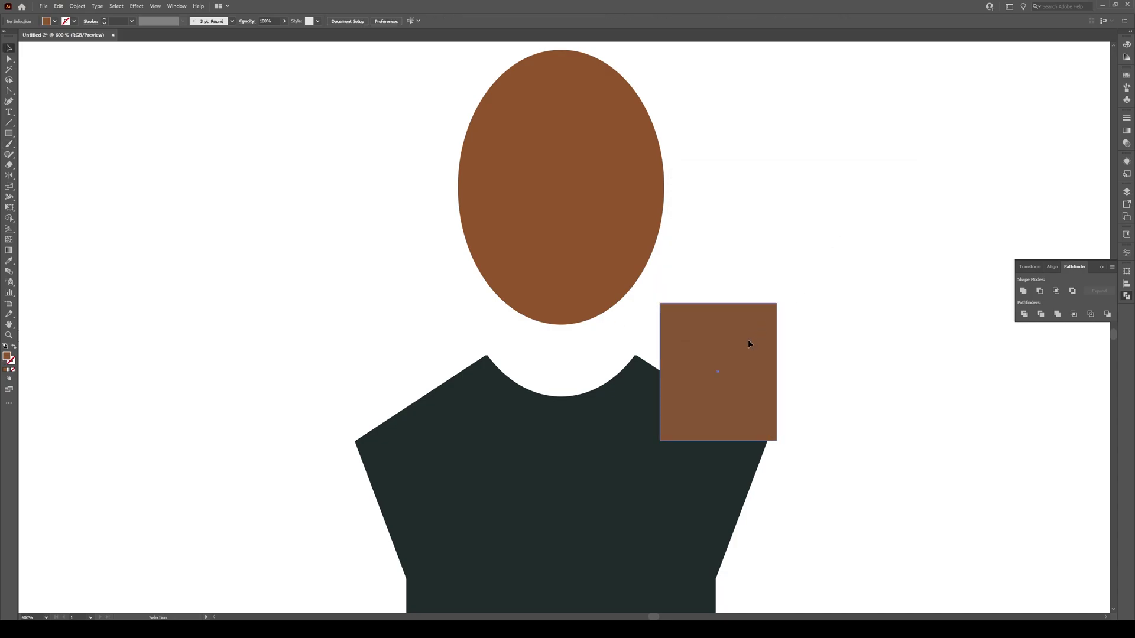
pyautogui.moveTo(747, 342); pyautogui.dragTo(591, 342)
pyautogui.click(560, 266)
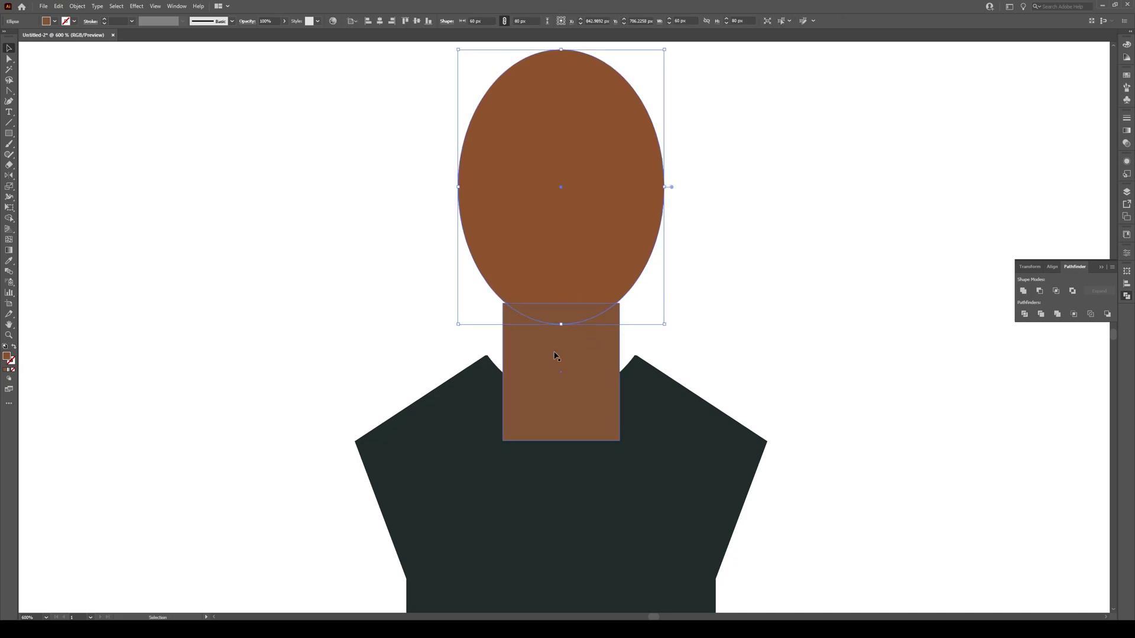
pyautogui.click(554, 421)
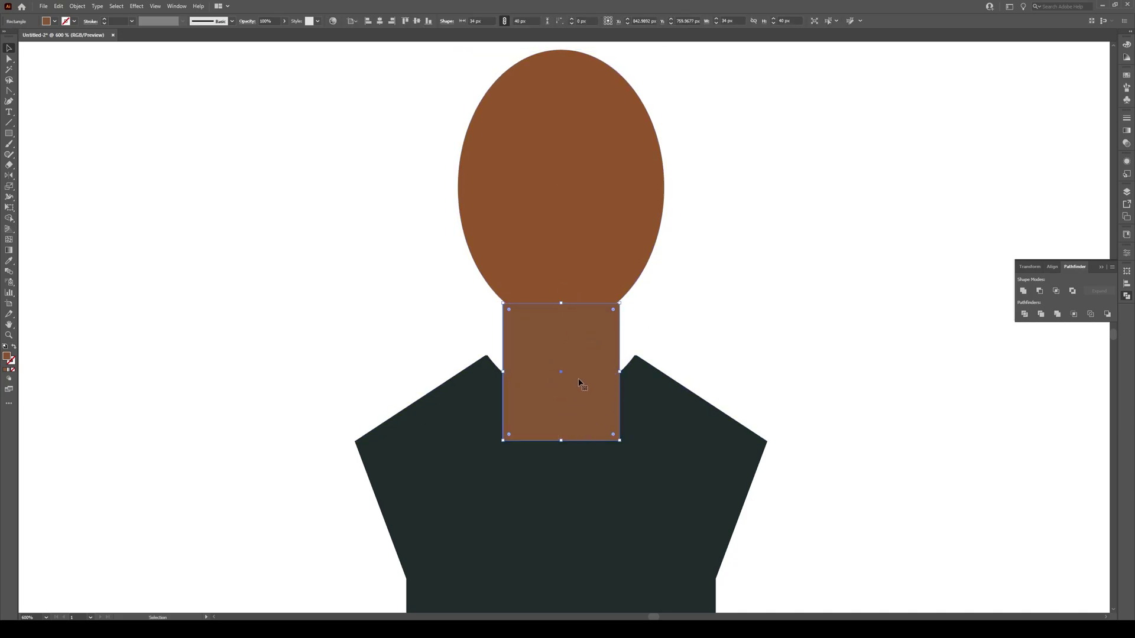
# Add anchor points on the neck's sides and pull them out toward the shoulders.
pyautogui.scroll(1, 568, 385)
pyautogui.scroll(1, 566, 387)
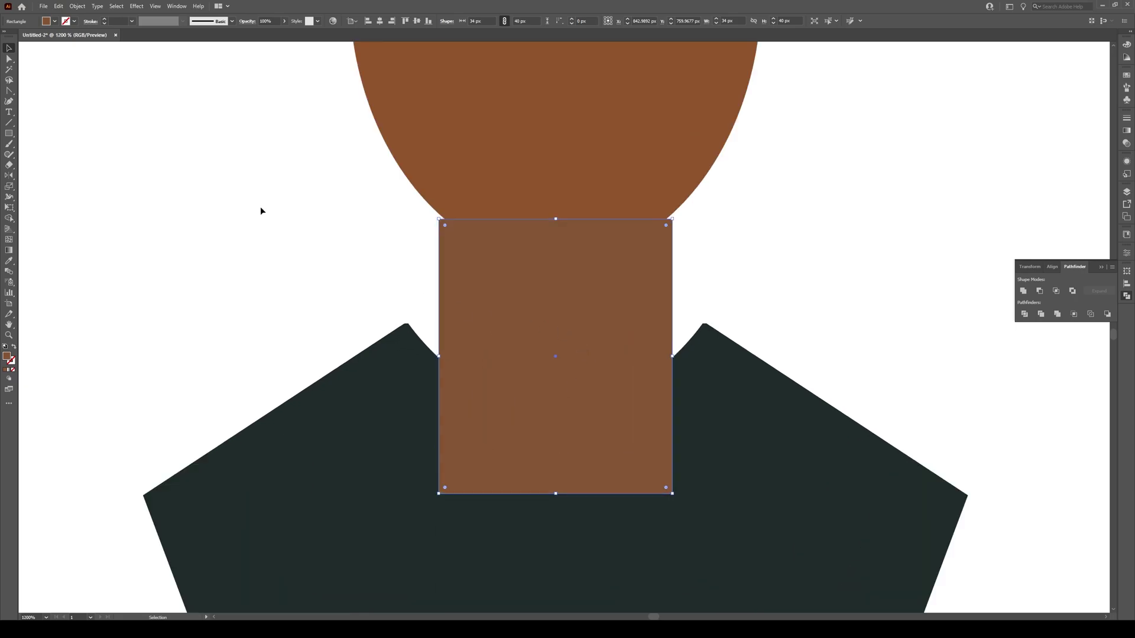
pyautogui.click(13, 91)
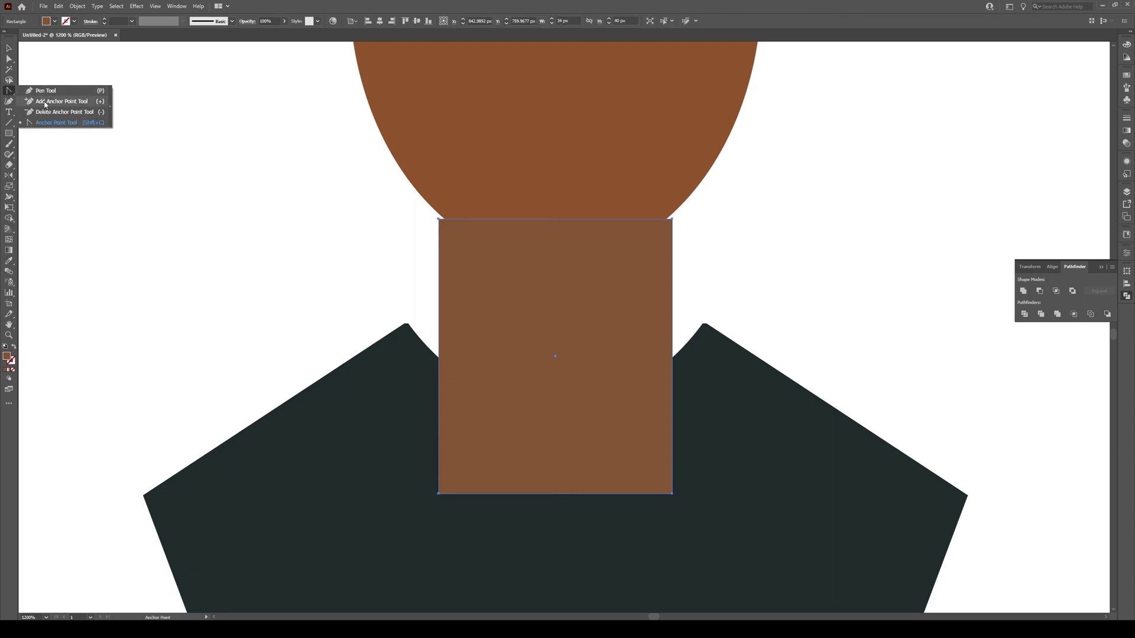
pyautogui.click(45, 102)
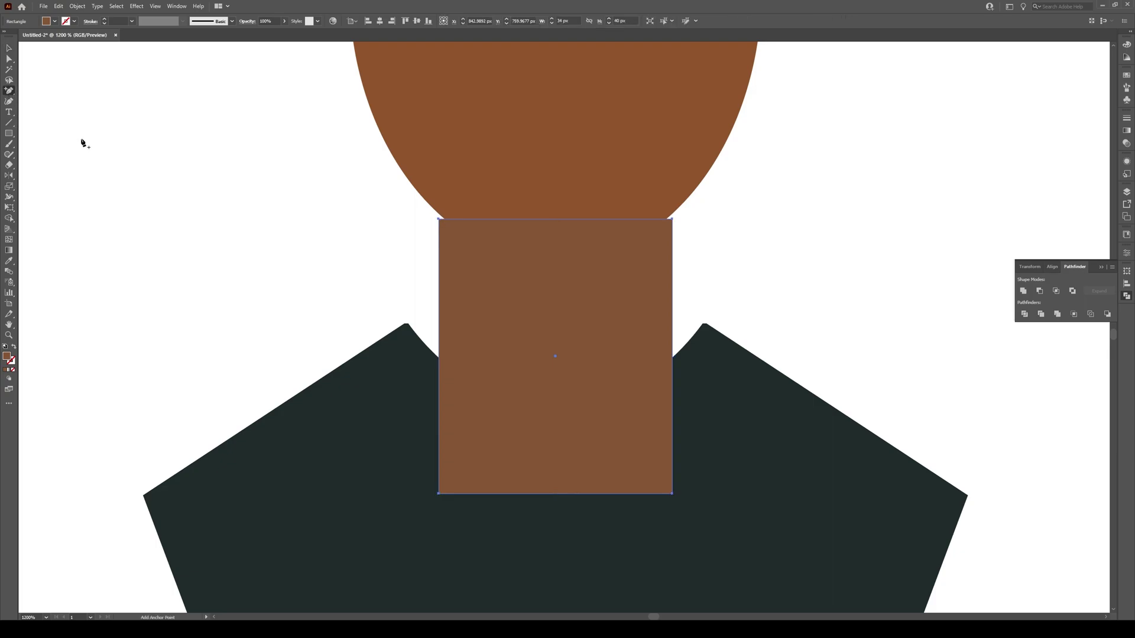
pyautogui.click(438, 314)
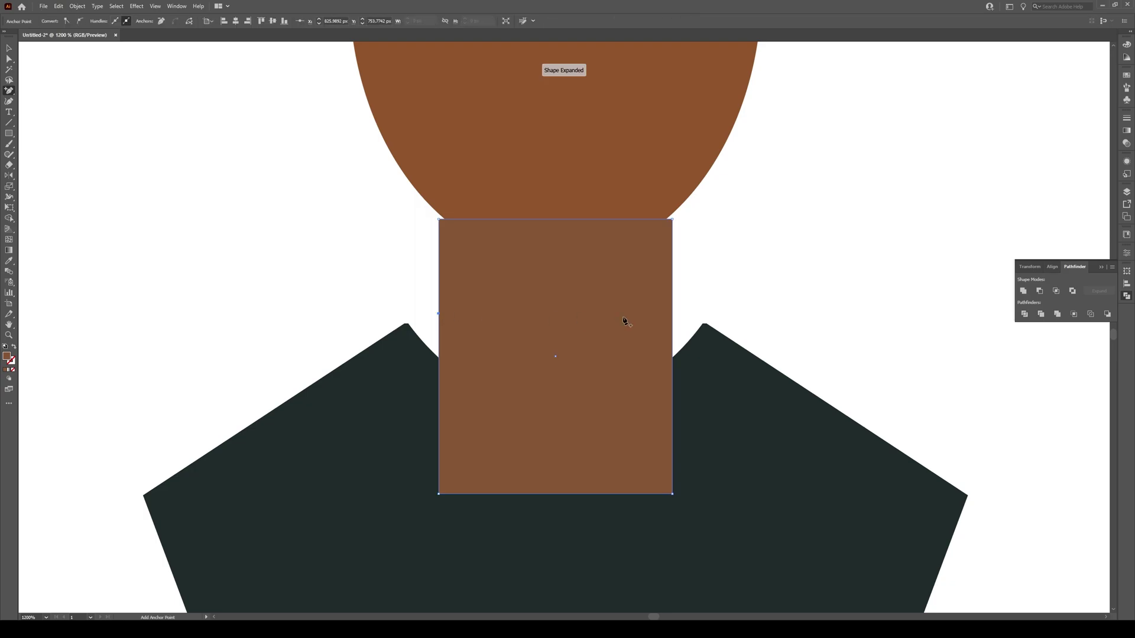
pyautogui.click(672, 309)
pyautogui.press('a')
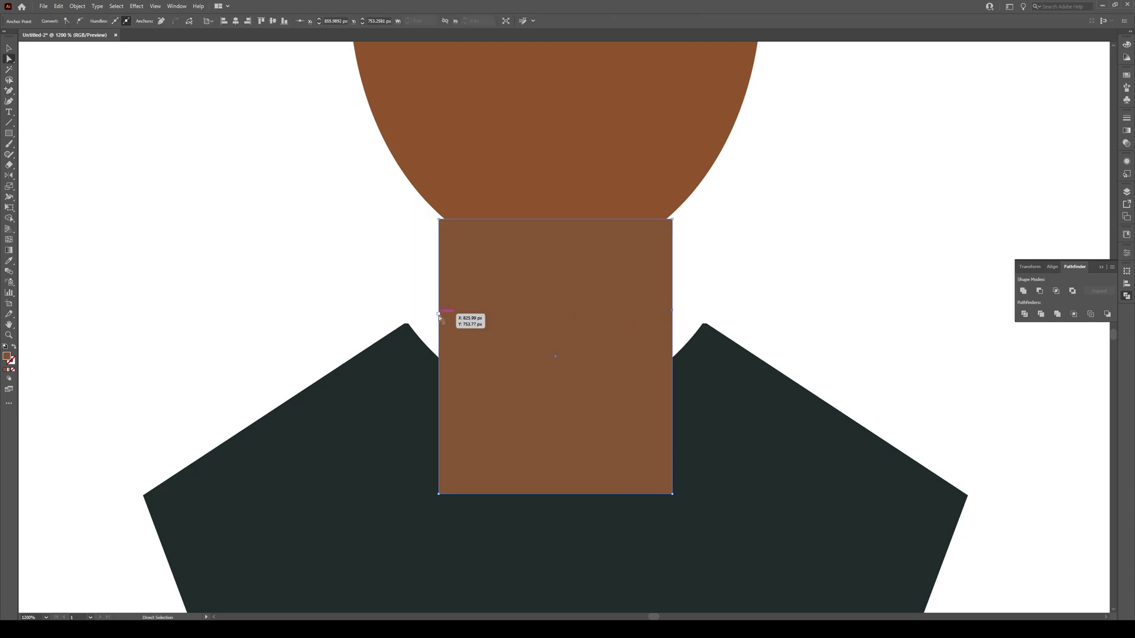
pyautogui.moveTo(439, 314); pyautogui.dragTo(409, 326)
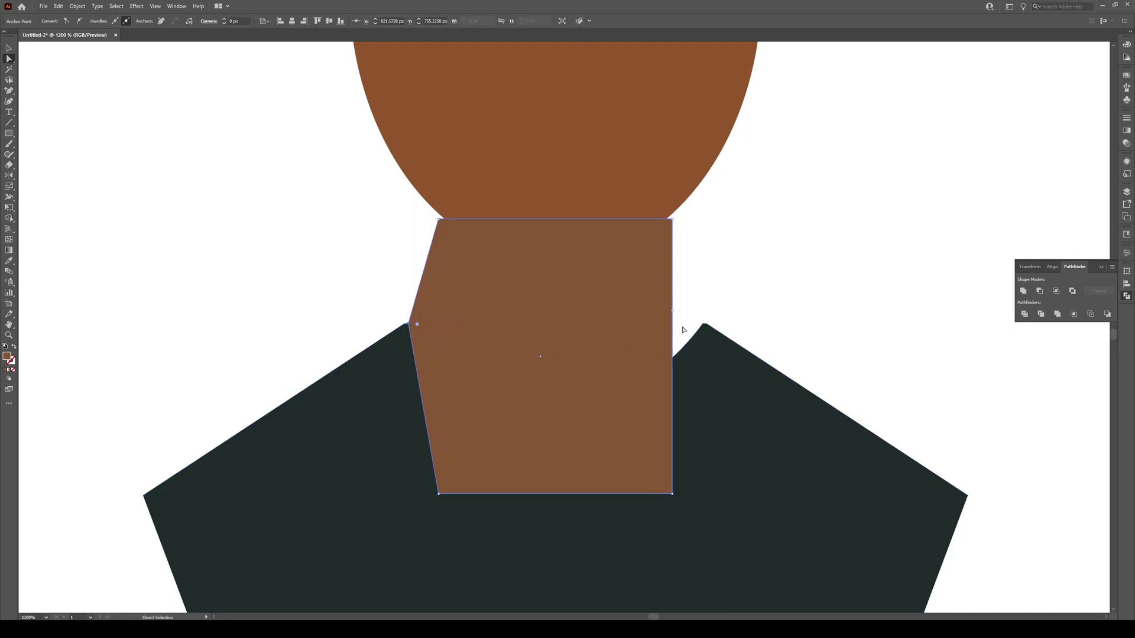
pyautogui.moveTo(672, 310); pyautogui.dragTo(699, 325)
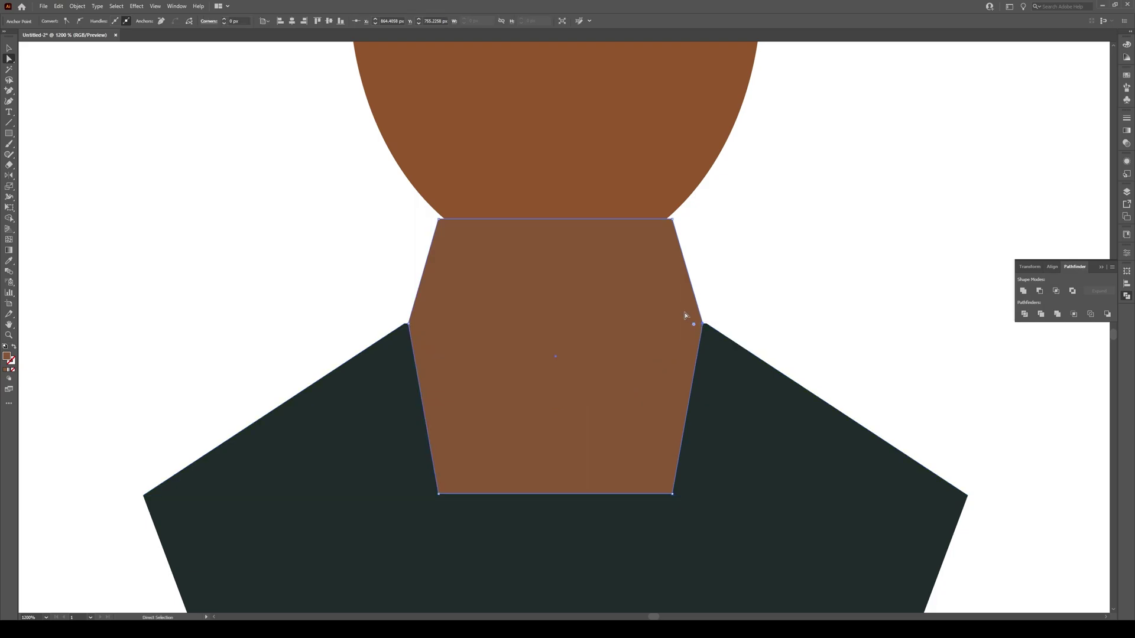
# Stretch the neck taller toward the head and lower both side points to match.
pyautogui.press('v')
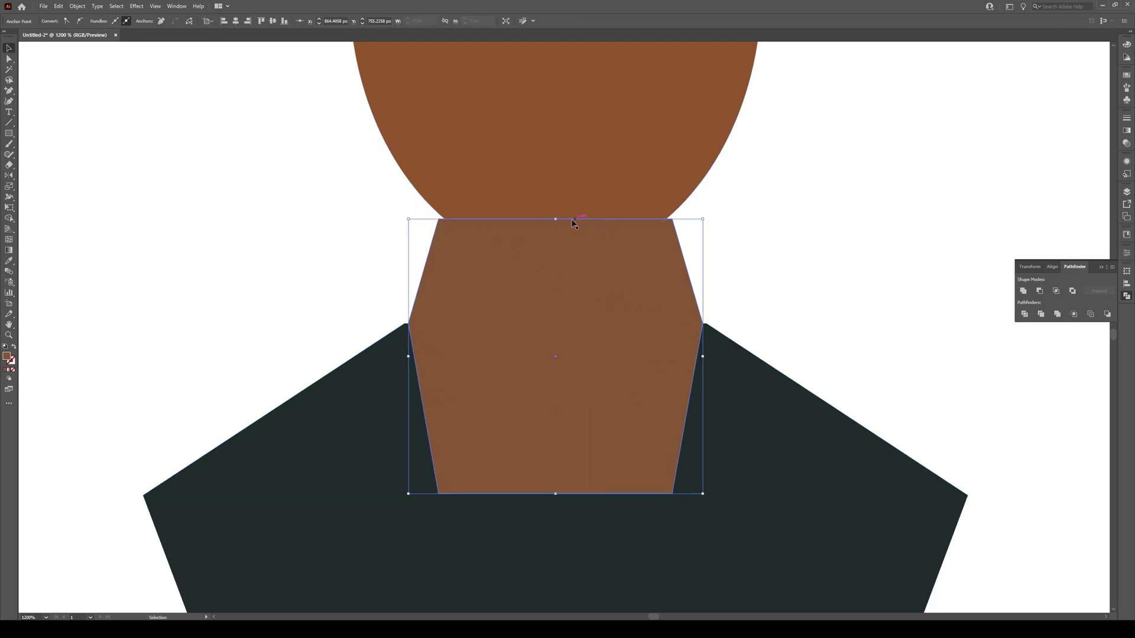
pyautogui.moveTo(555, 219); pyautogui.dragTo(546, 175)
pyautogui.press('a')
pyautogui.moveTo(409, 299); pyautogui.dragTo(409, 324)
pyautogui.moveTo(704, 298); pyautogui.dragTo(703, 324)
# Send the neck shape to the back, behind the t-shirt.
pyautogui.press('v')
pyautogui.scroll(-1, 689, 255)
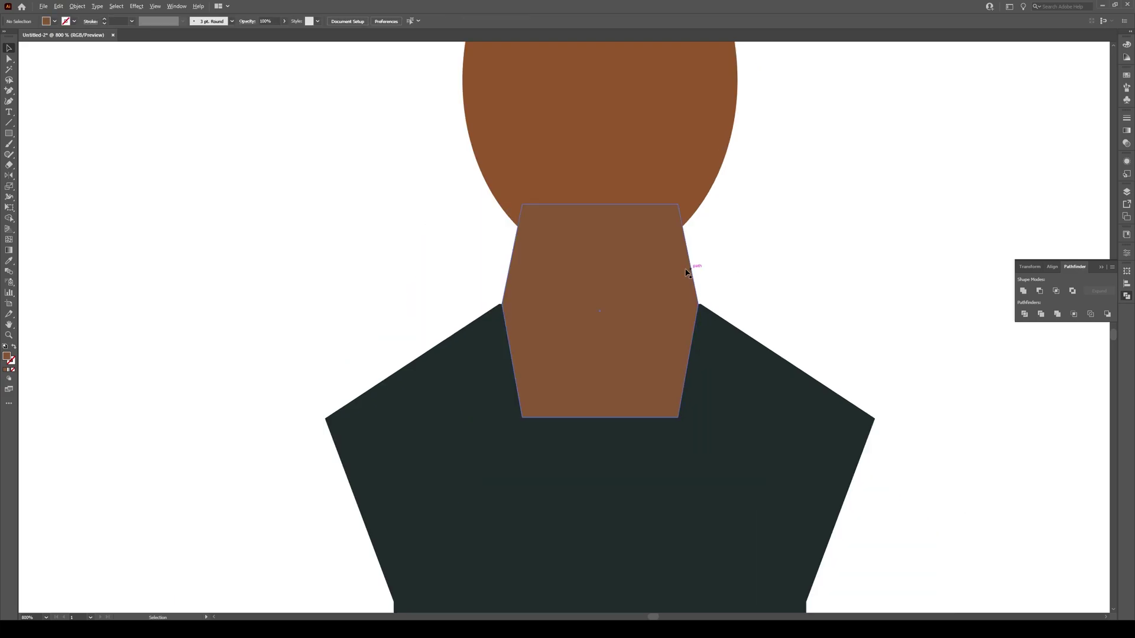
pyautogui.rightClick(628, 269)
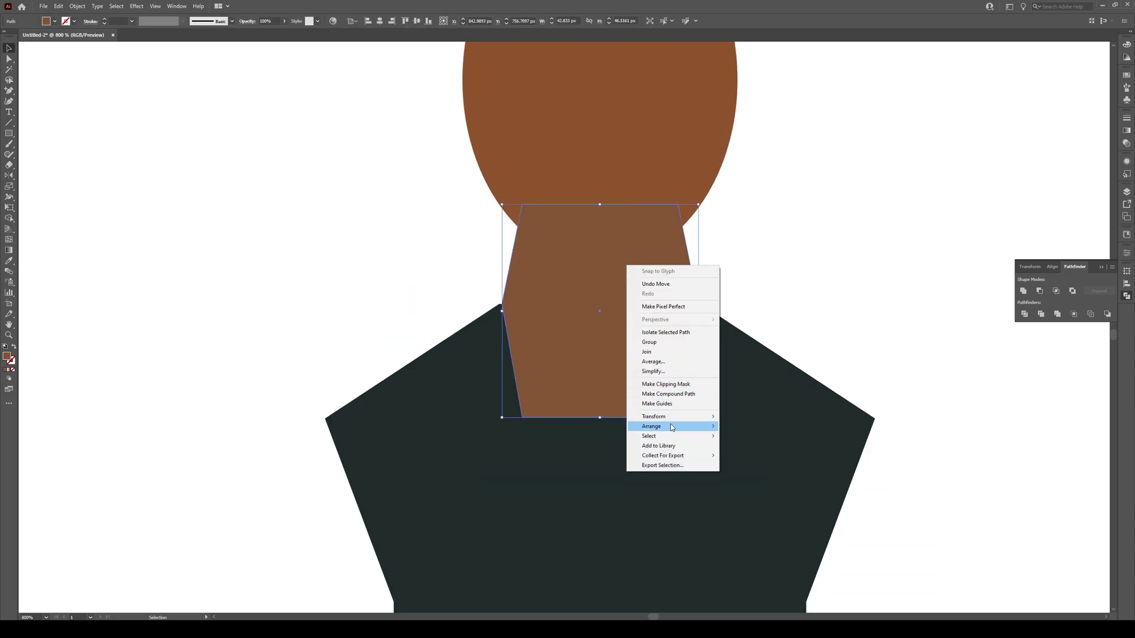
pyautogui.moveTo(662, 426)
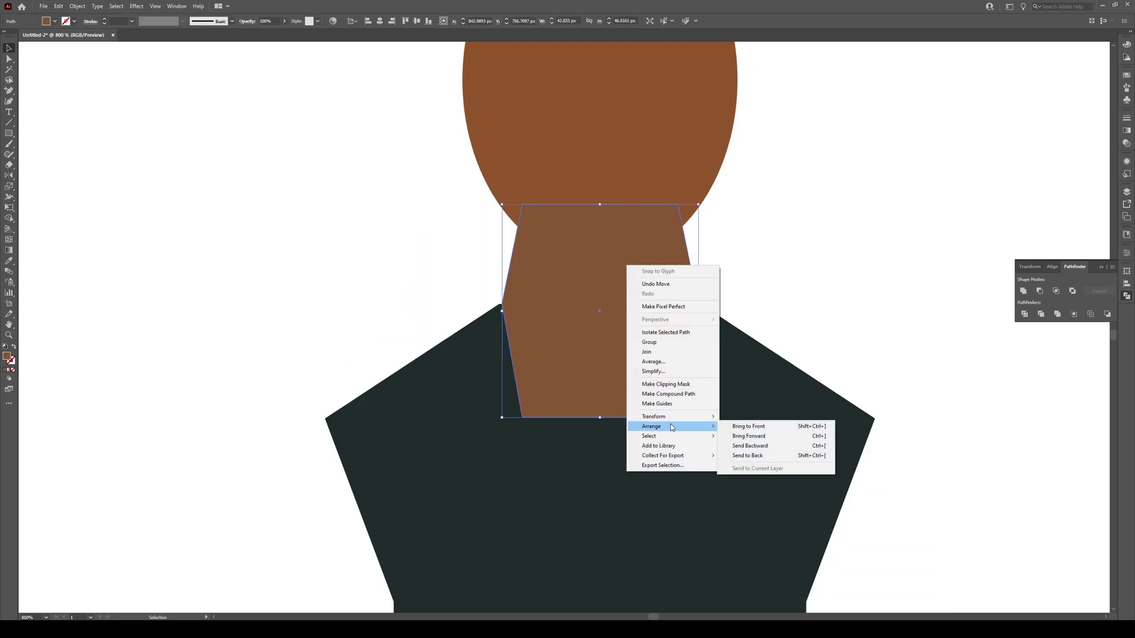
pyautogui.click(761, 456)
pyautogui.click(804, 279)
# Copy the head oval 8 px lower with Object > Transform > Move.
pyautogui.scroll(-1, 690, 301)
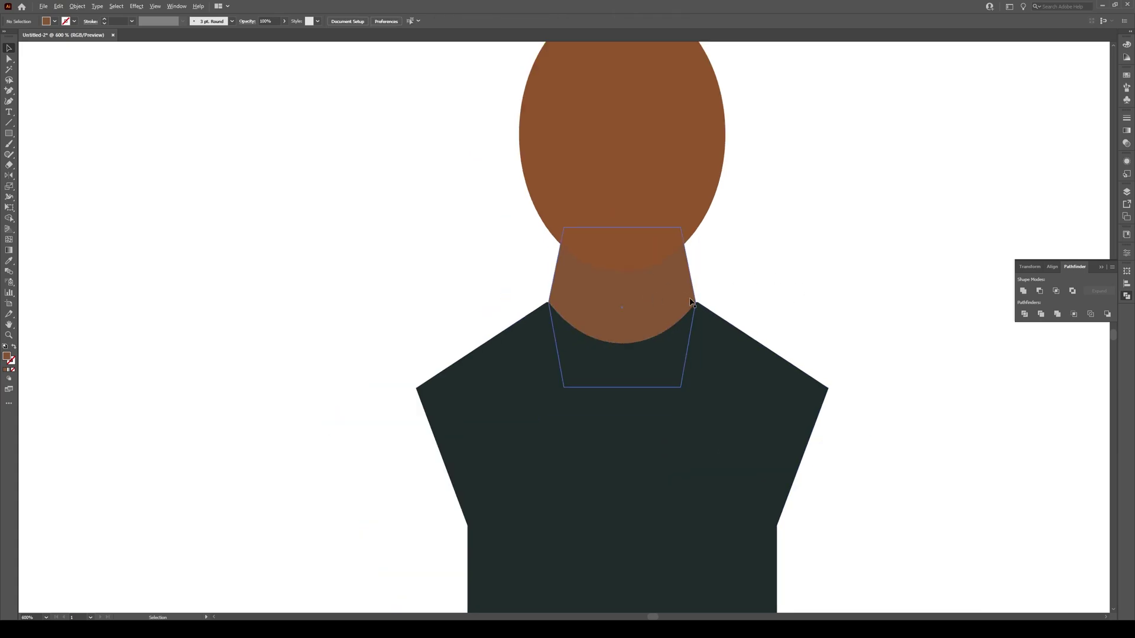
pyautogui.scroll(1, 739, 270)
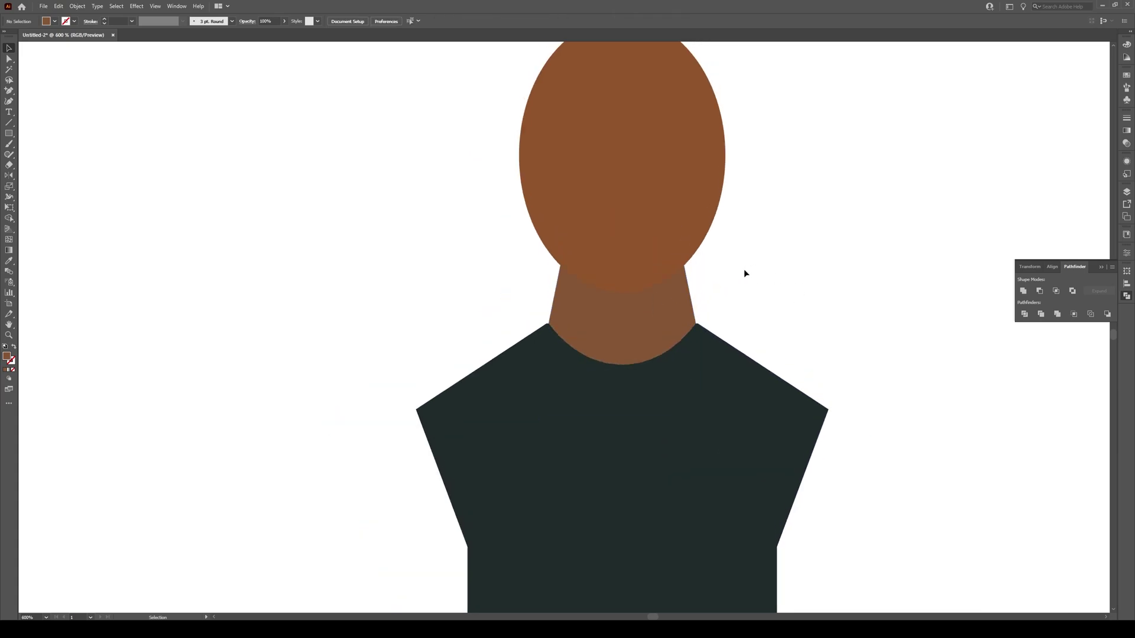
pyautogui.click(613, 209)
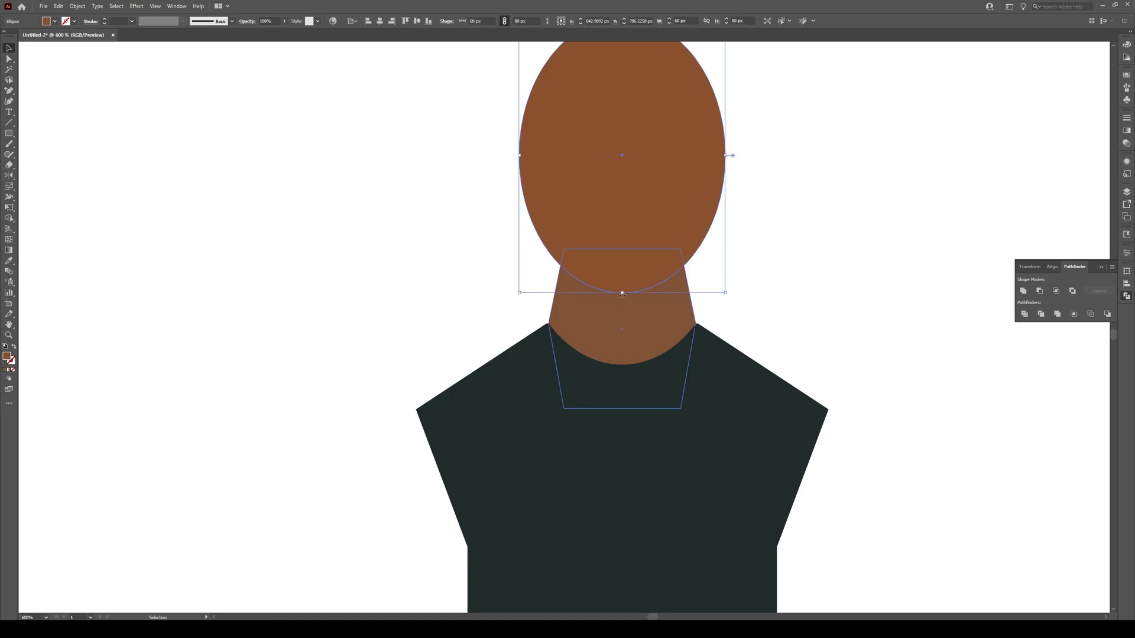
pyautogui.scroll(1, 630, 260)
pyautogui.click(77, 6)
pyautogui.moveTo(94, 18)
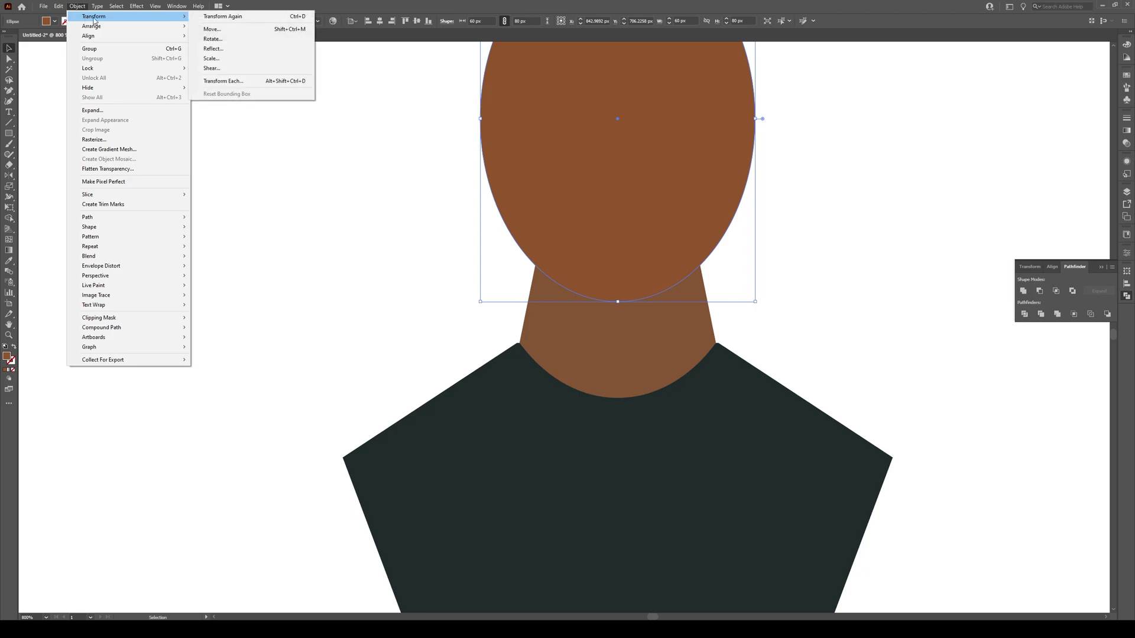
pyautogui.click(222, 30)
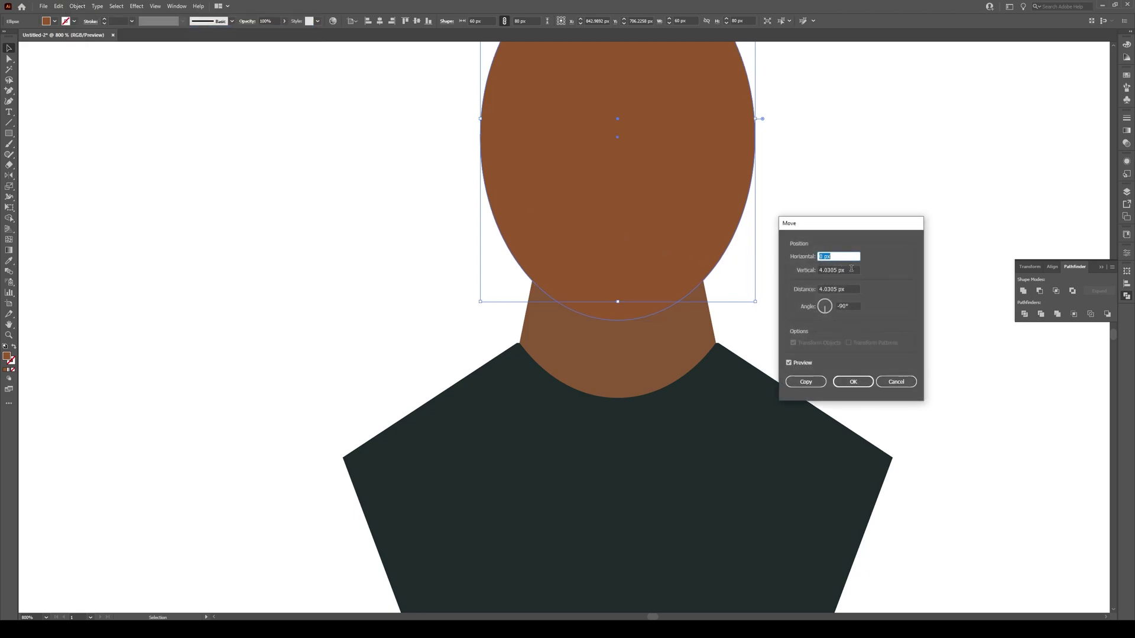
pyautogui.press('Tab')
pyautogui.write('8')
pyautogui.click(837, 255)
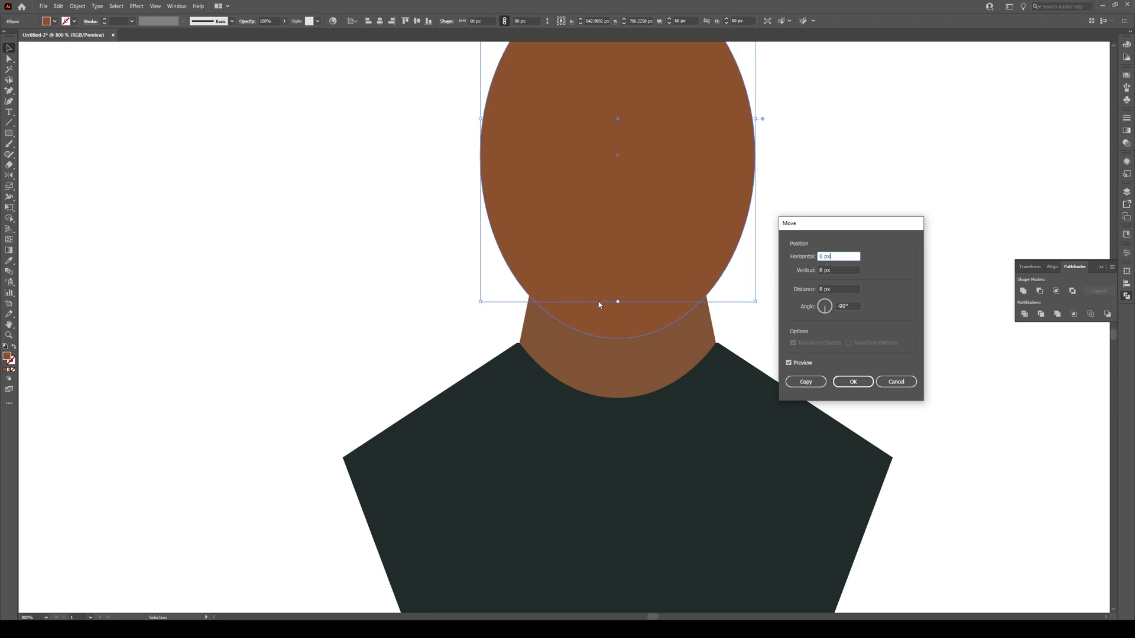
pyautogui.click(806, 382)
pyautogui.click(828, 307)
# Select the neck shape together with the copied oval.
pyautogui.scroll(1, 689, 293)
pyautogui.click(612, 398)
pyautogui.keyDown('shift'); pyautogui.click(596, 192); pyautogui.keyUp('shift')
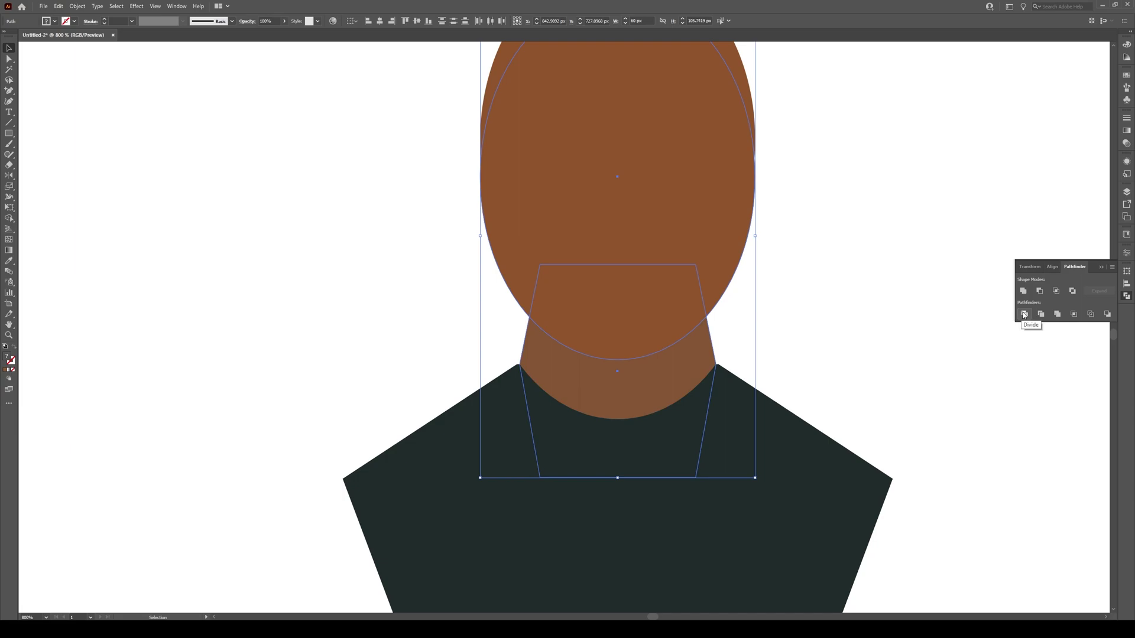
# Divide the neck along the oval copy's outline and ungroup the resulting pieces.
pyautogui.click(1024, 314)
pyautogui.click(880, 308)
pyautogui.click(1103, 266)
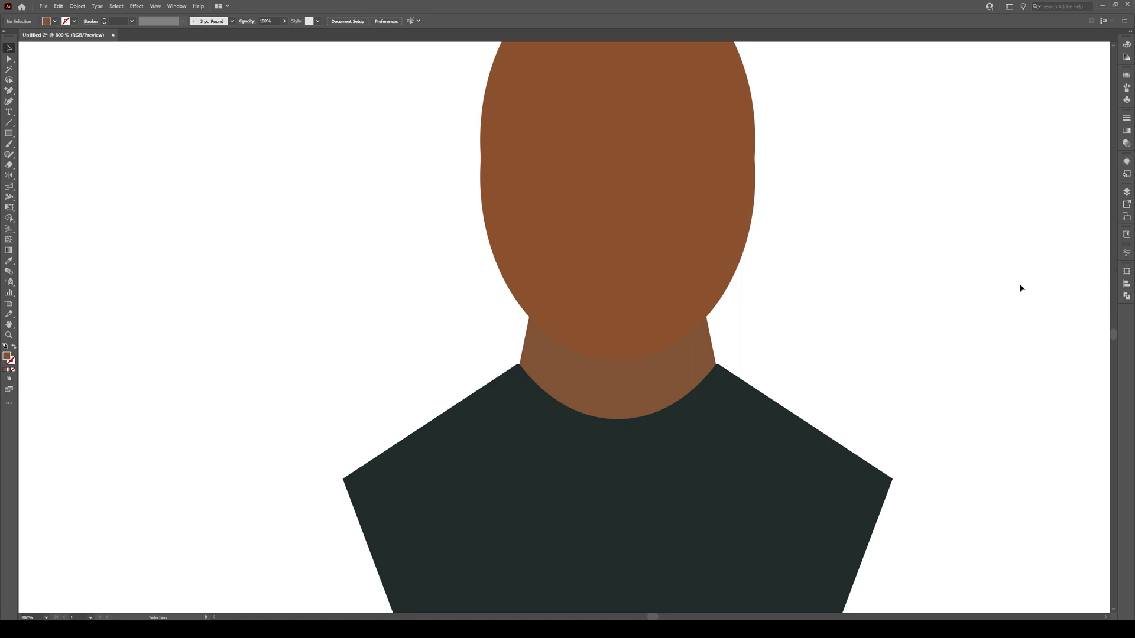
pyautogui.click(687, 382)
pyautogui.rightClick(653, 365)
pyautogui.click(698, 435)
# Delete the leftover oval piece from the split, leaving the upper neck piece selected.
pyautogui.click(900, 284)
pyautogui.scroll(2, 828, 269)
pyautogui.scroll(-2, 650, 184)
pyautogui.scroll(3, 646, 233)
pyautogui.click(645, 252)
pyautogui.hotkey('ctrl', 'shift', 'a')
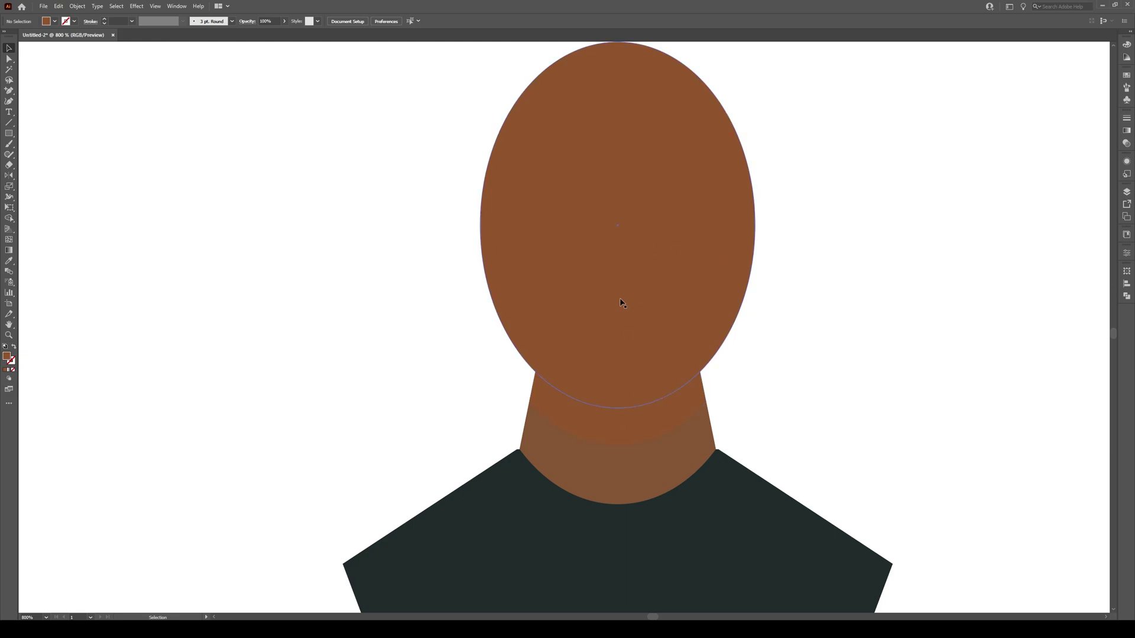
pyautogui.click(623, 414)
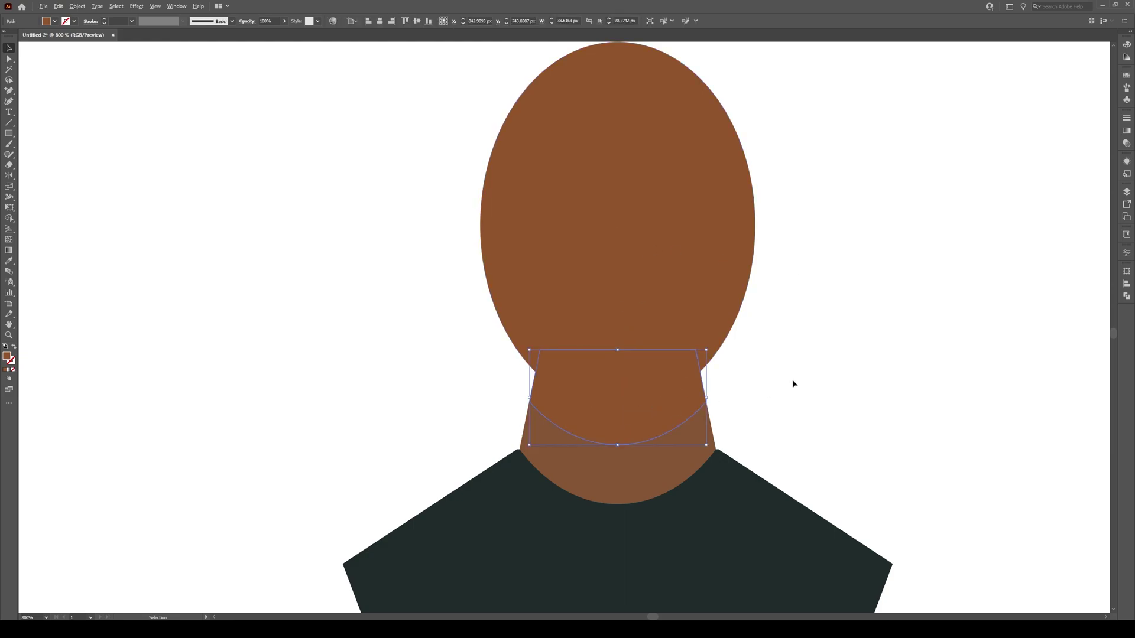
pyautogui.scroll(-5, 795, 384)
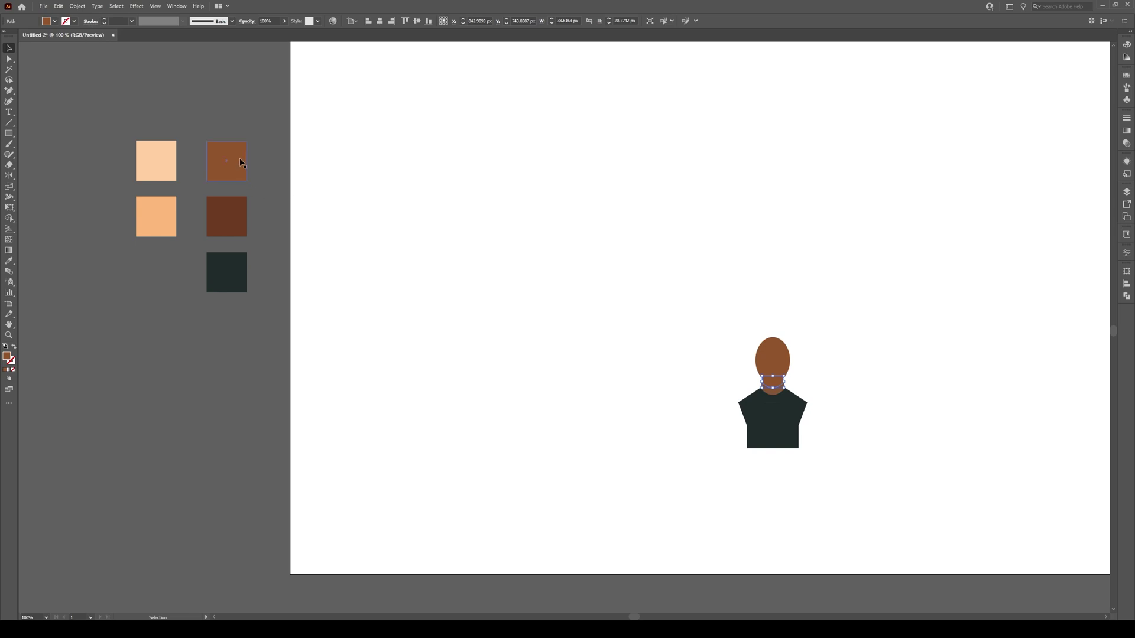
# Fill the upper neck piece with the dark brown swatch colour.
pyautogui.press('i')
pyautogui.click(237, 216)
pyautogui.press('v')
pyautogui.click(512, 235)
# Bring the head oval in front of the neck with Arrange > Bring to Front.
pyautogui.scroll(4, 813, 395)
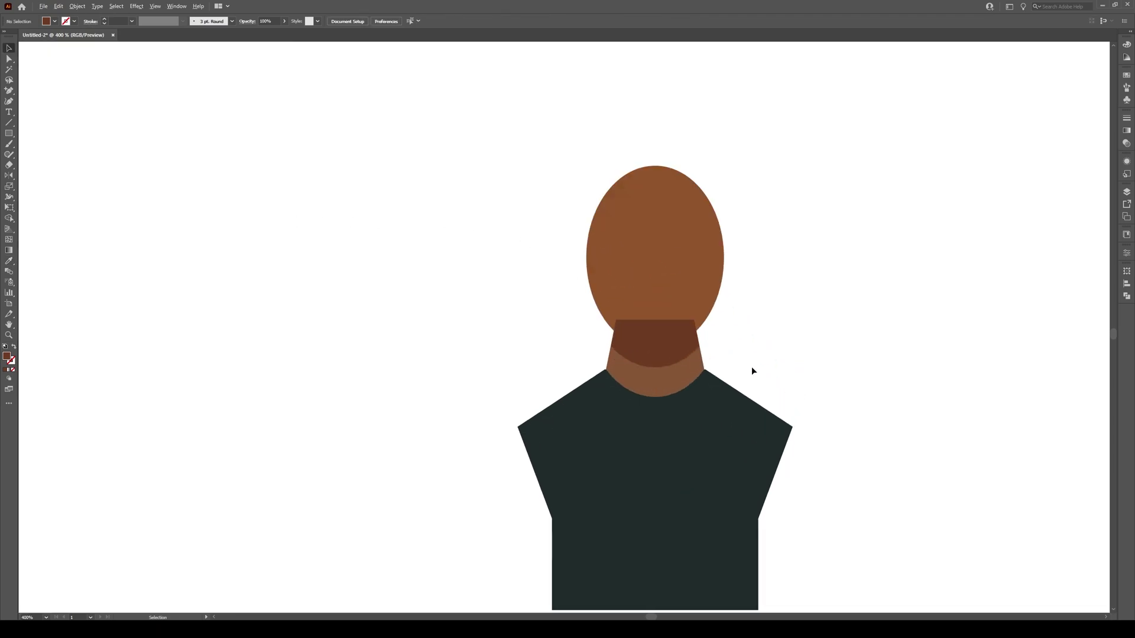
pyautogui.click(647, 277)
pyautogui.rightClick(648, 276)
pyautogui.moveTo(715, 436)
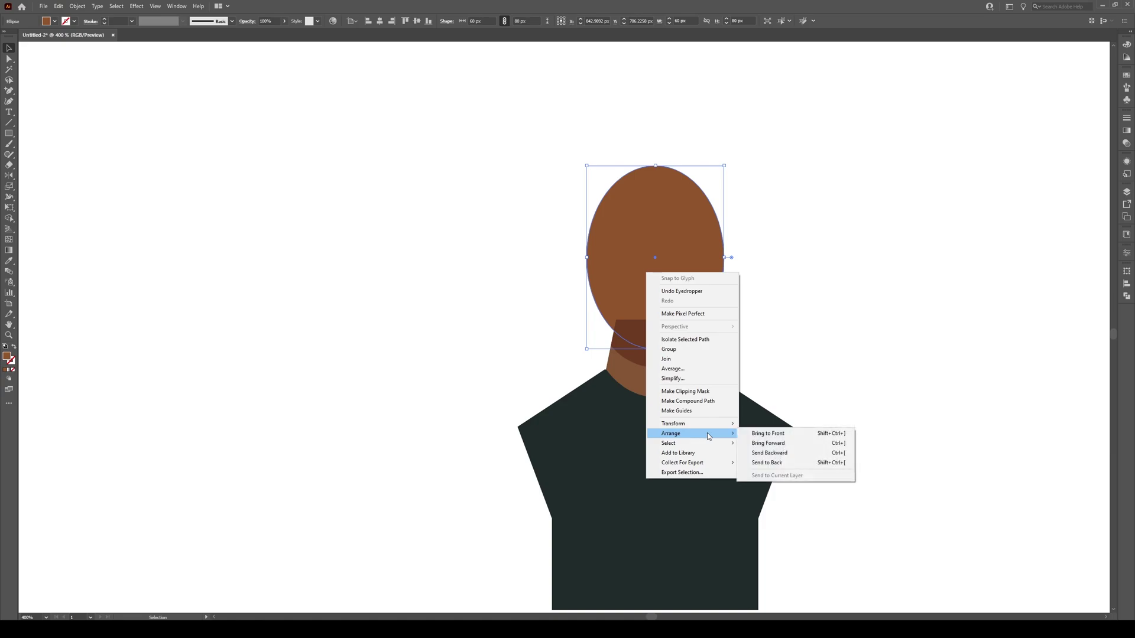
pyautogui.click(772, 433)
pyautogui.click(856, 326)
# Match the lower neck piece to the head colour with the Eyedropper.
pyautogui.scroll(2, 740, 358)
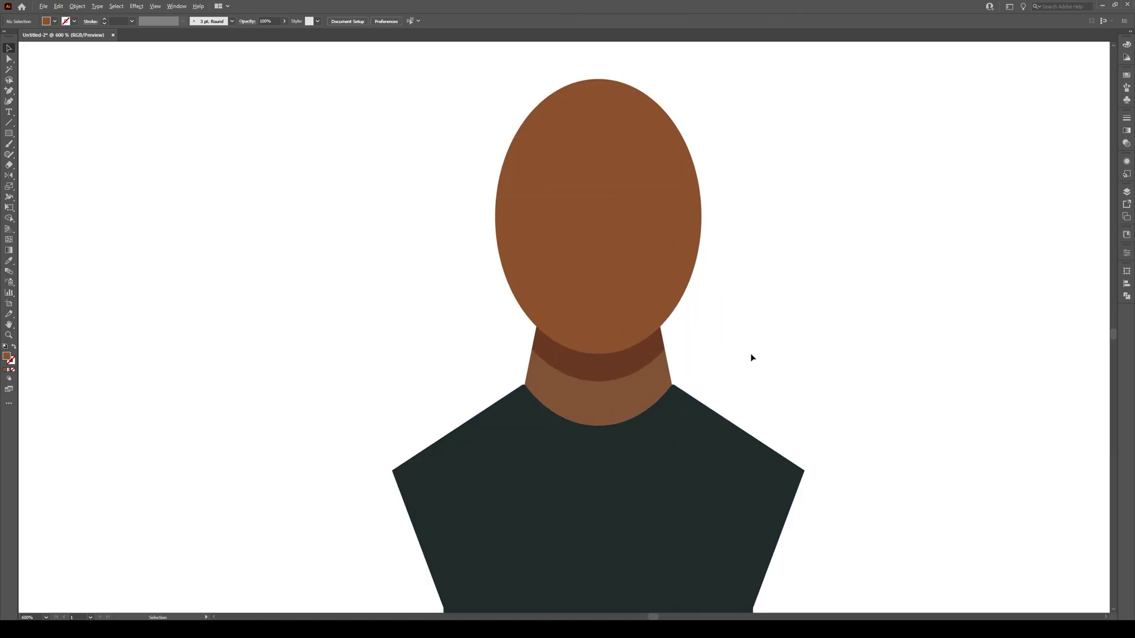
pyautogui.click(633, 399)
pyautogui.press('i')
pyautogui.click(630, 281)
pyautogui.press('v')
pyautogui.click(804, 274)
pyautogui.moveTo(561, 281); pyautogui.dragTo(731, 286)
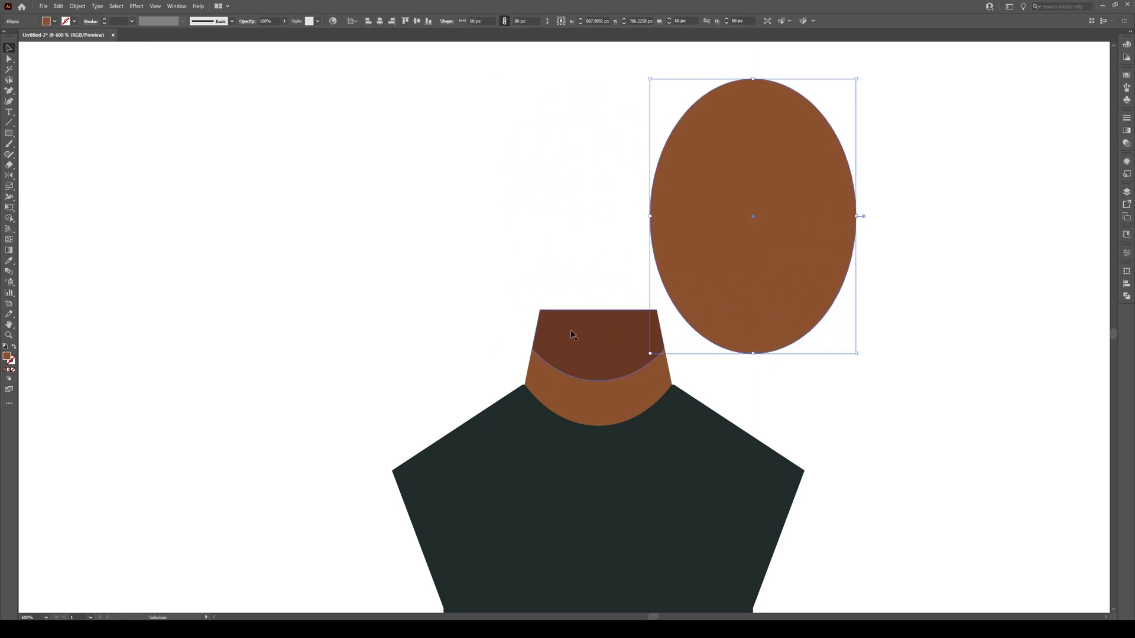
pyautogui.hotkey('ctrl', 'z')
pyautogui.click(793, 286)
pyautogui.scroll(-1, 613, 318)
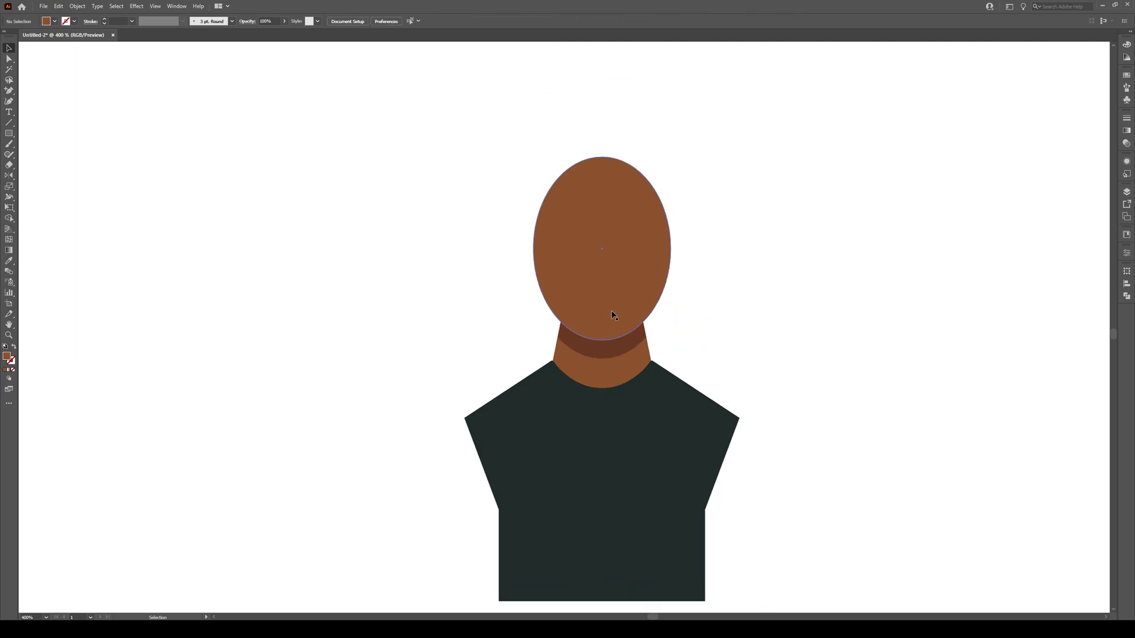
# Draw a dark 25 × 60 px arm rectangle just left of the shirt.
pyautogui.scroll(-3, 613, 315)
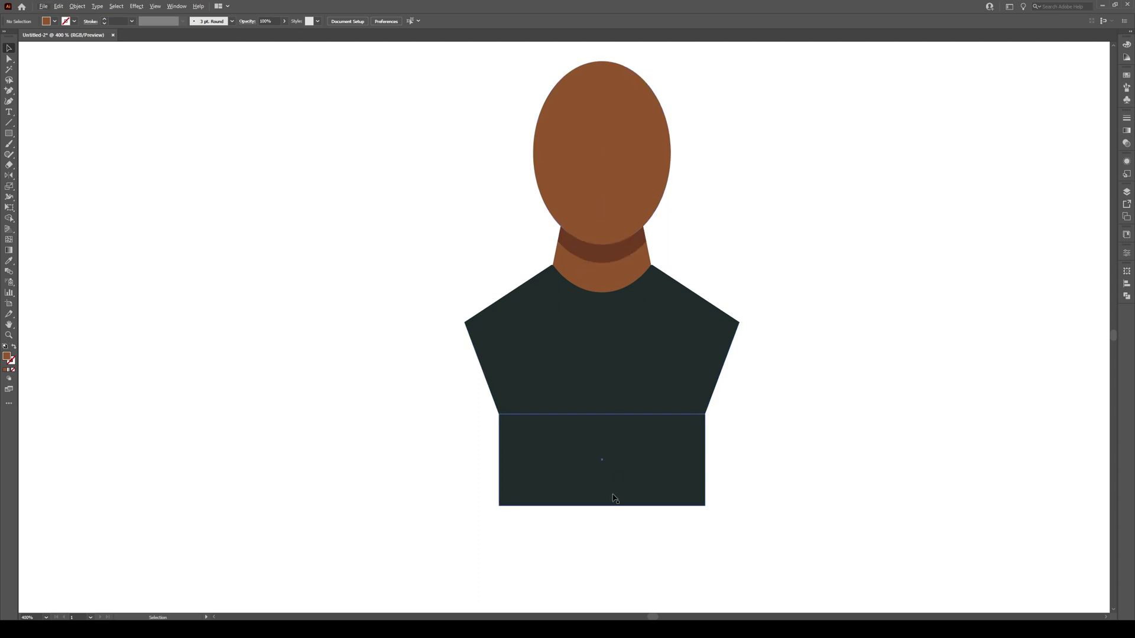
pyautogui.click(590, 349)
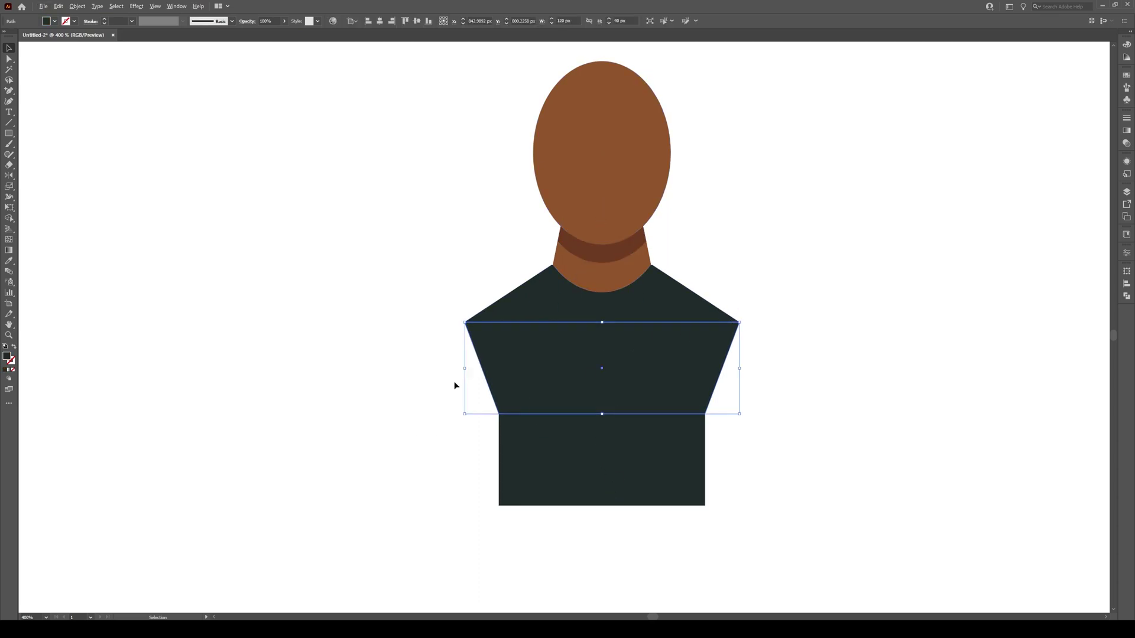
pyautogui.scroll(-1, 438, 402)
pyautogui.press('m')
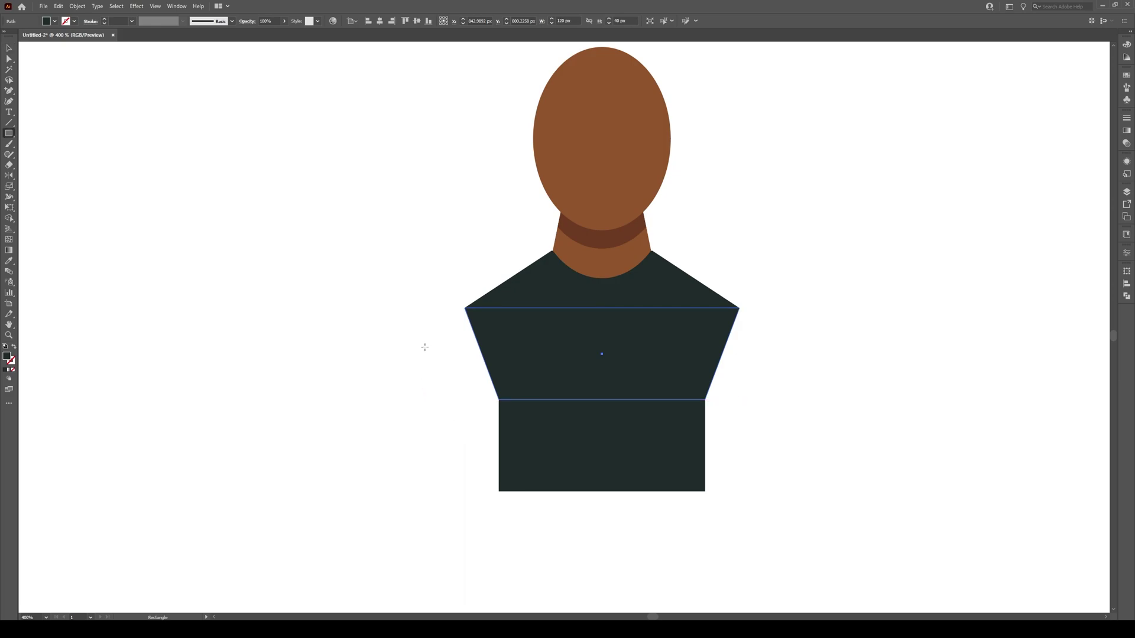
pyautogui.click(425, 347)
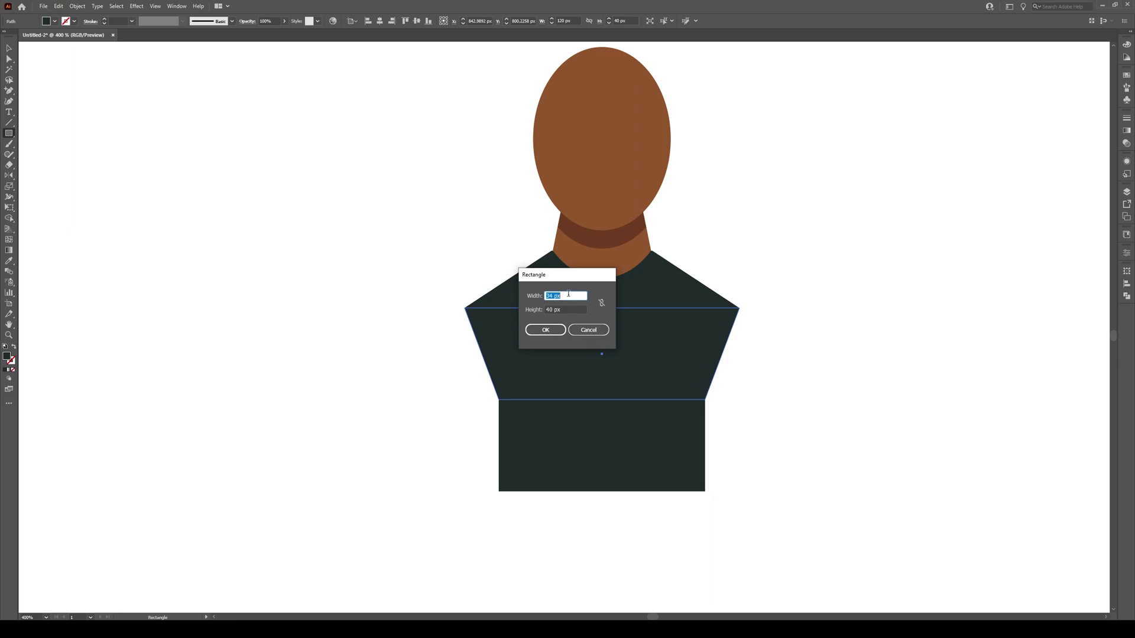
pyautogui.write('25')
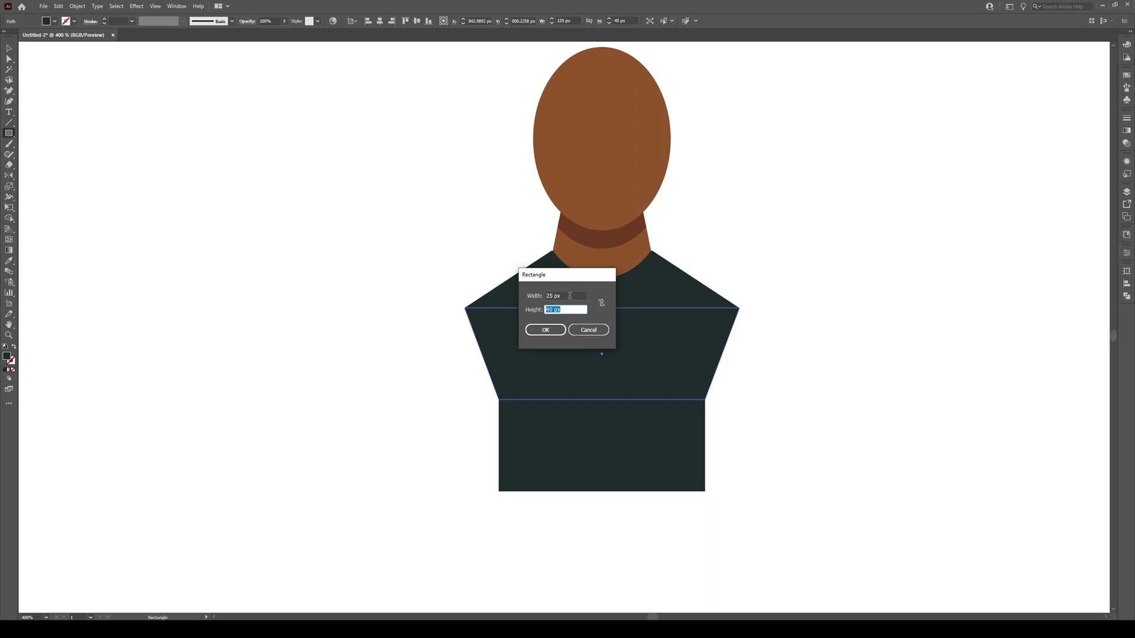
pyautogui.write('60')
pyautogui.press('Return')
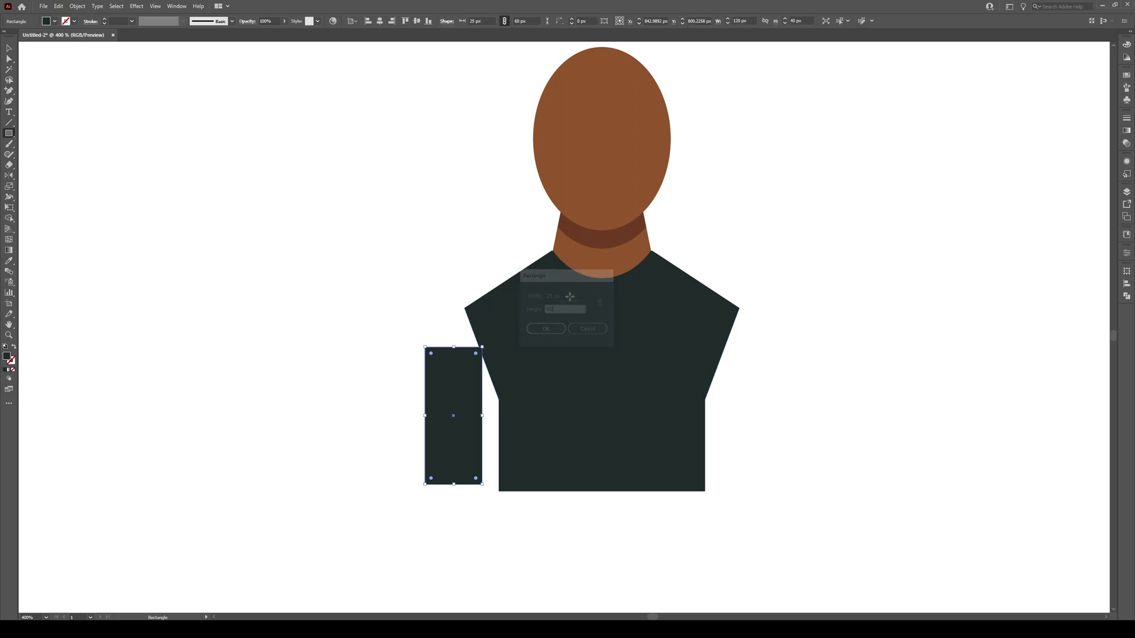
pyautogui.press('v')
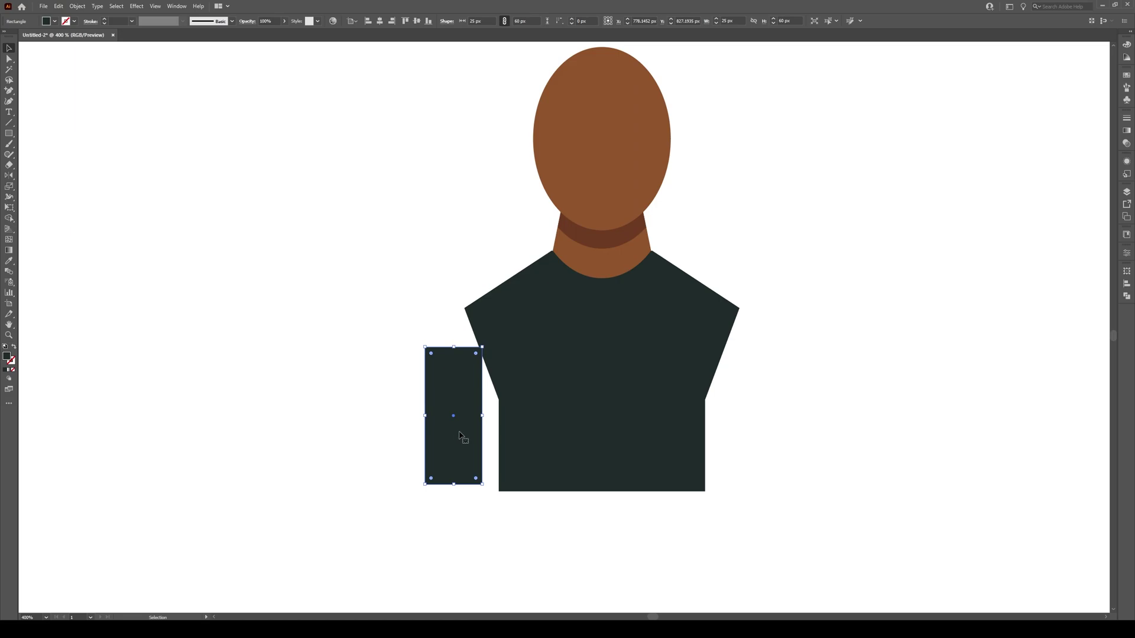
# Raise the arm rectangle slightly and draw a 5 × 15 px rectangle beside it.
pyautogui.scroll(1, 452, 443)
pyautogui.moveTo(443, 451); pyautogui.dragTo(463, 376)
pyautogui.click(359, 387)
pyautogui.press('m')
pyautogui.click(349, 359)
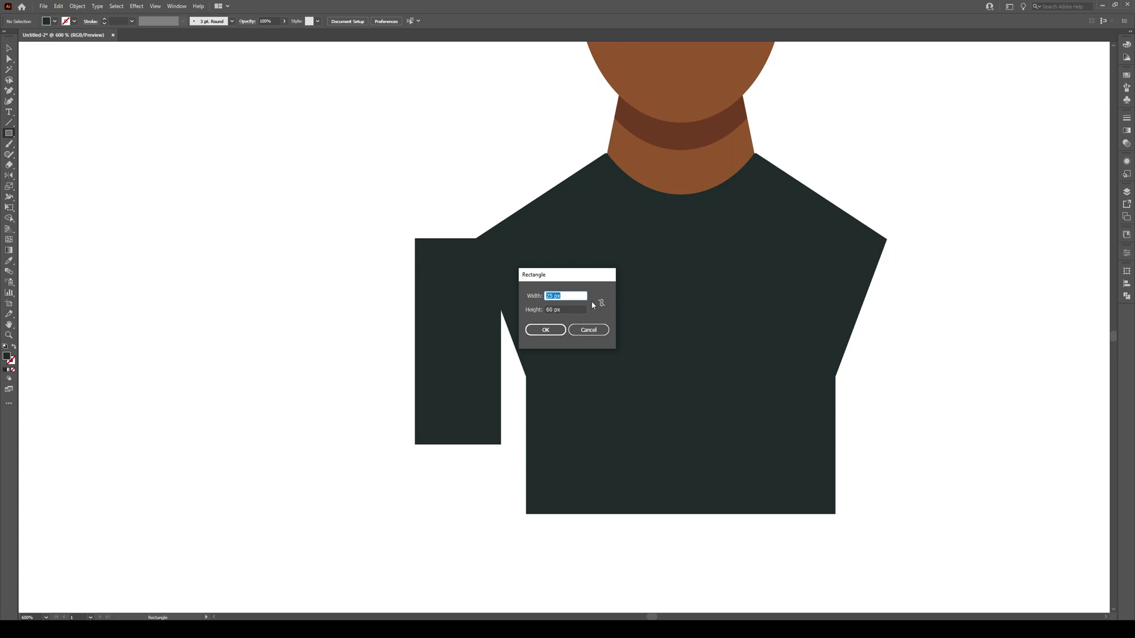
pyautogui.write('5')
pyautogui.press('Tab')
pyautogui.write('15')
pyautogui.click(539, 332)
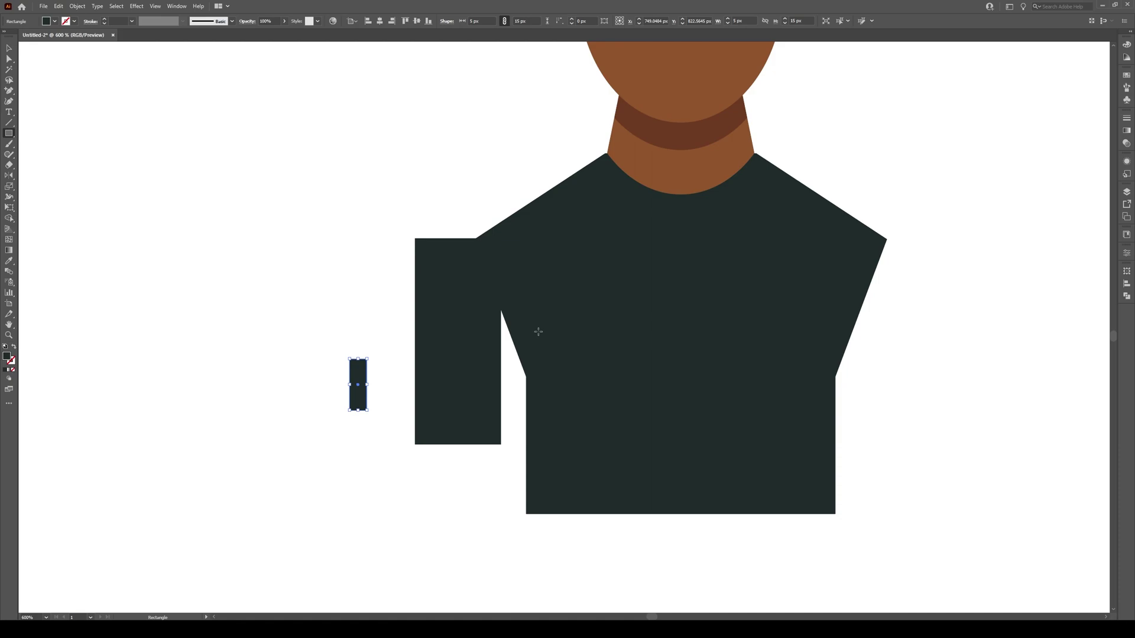
pyautogui.press('v')
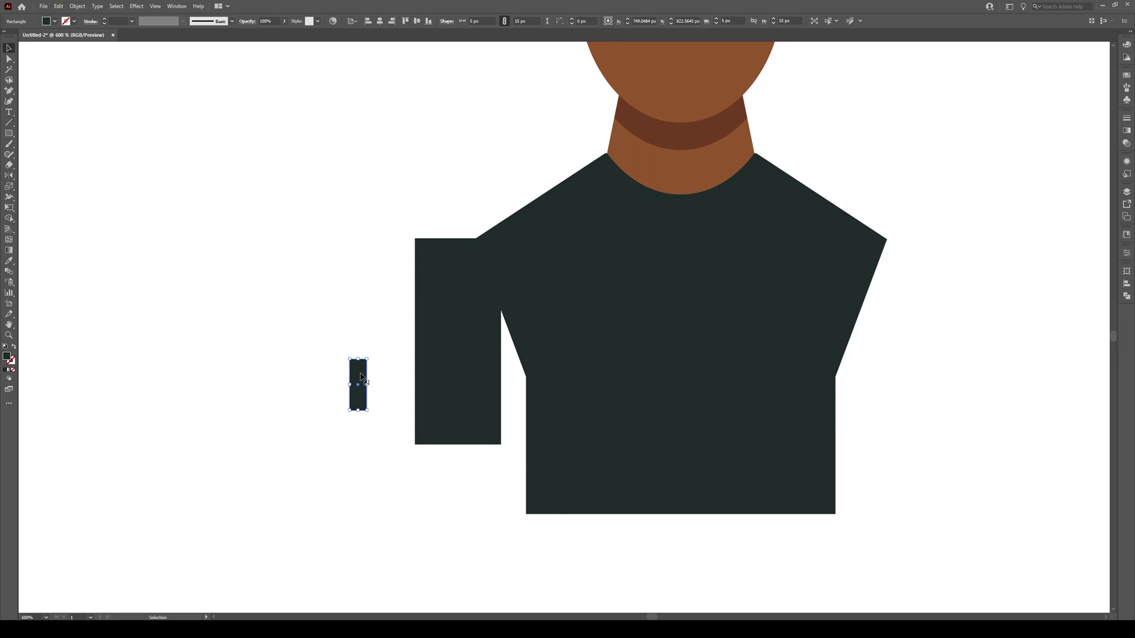
# Give the small strip the neck's brown, then move it and the arm against the torso.
pyautogui.press('i')
pyautogui.click(710, 160)
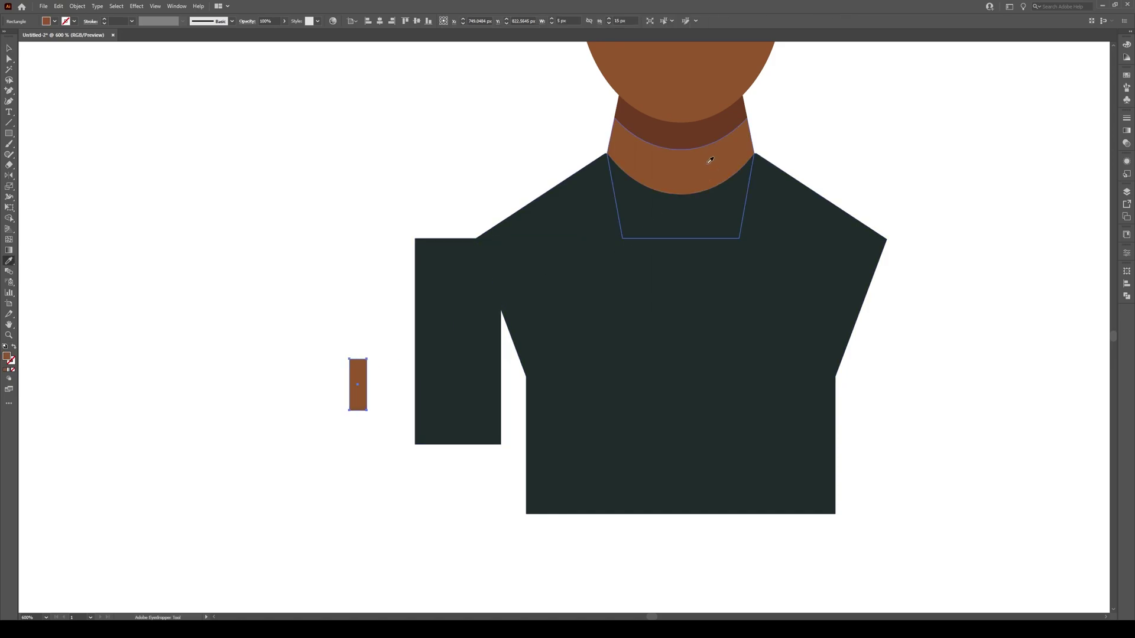
pyautogui.press('v')
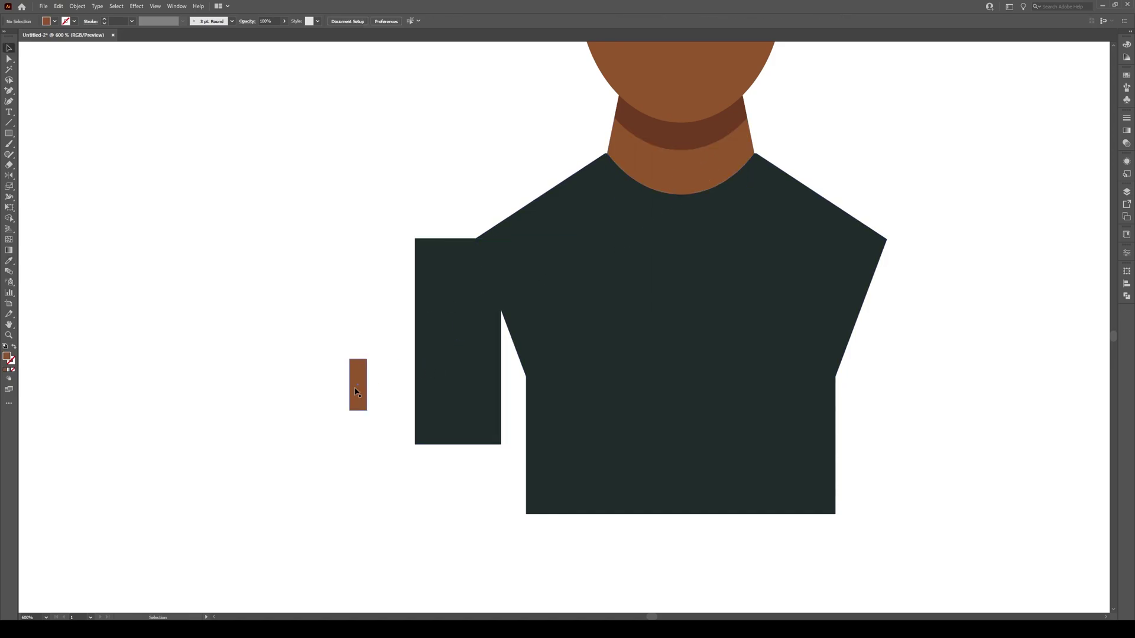
pyautogui.click(356, 383)
pyautogui.moveTo(356, 383); pyautogui.dragTo(536, 401)
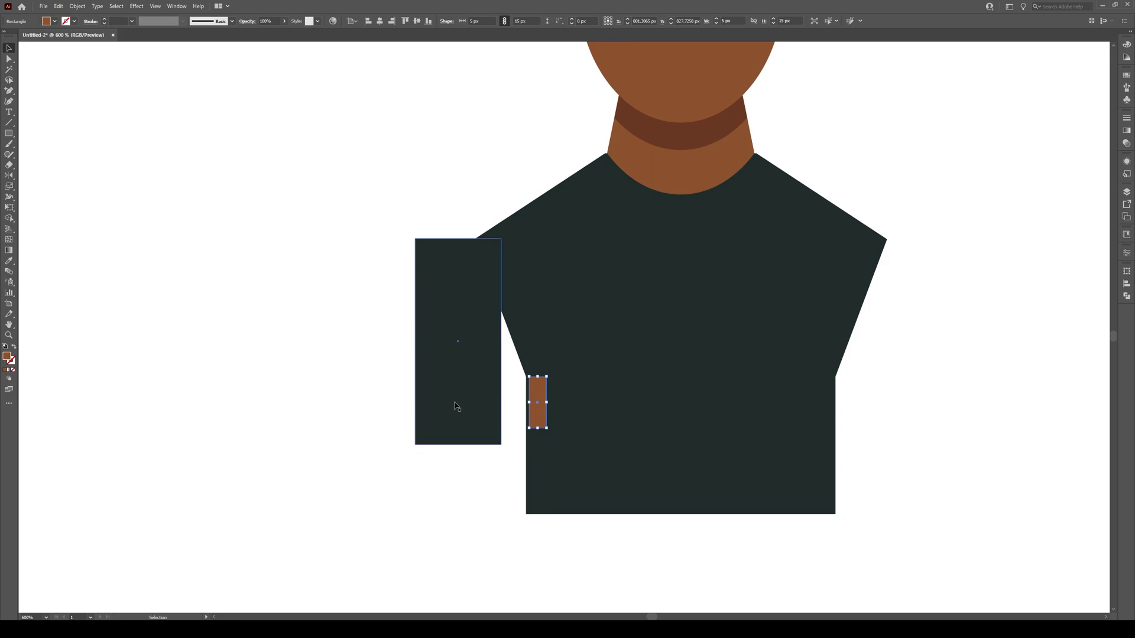
pyautogui.moveTo(456, 407); pyautogui.dragTo(480, 390)
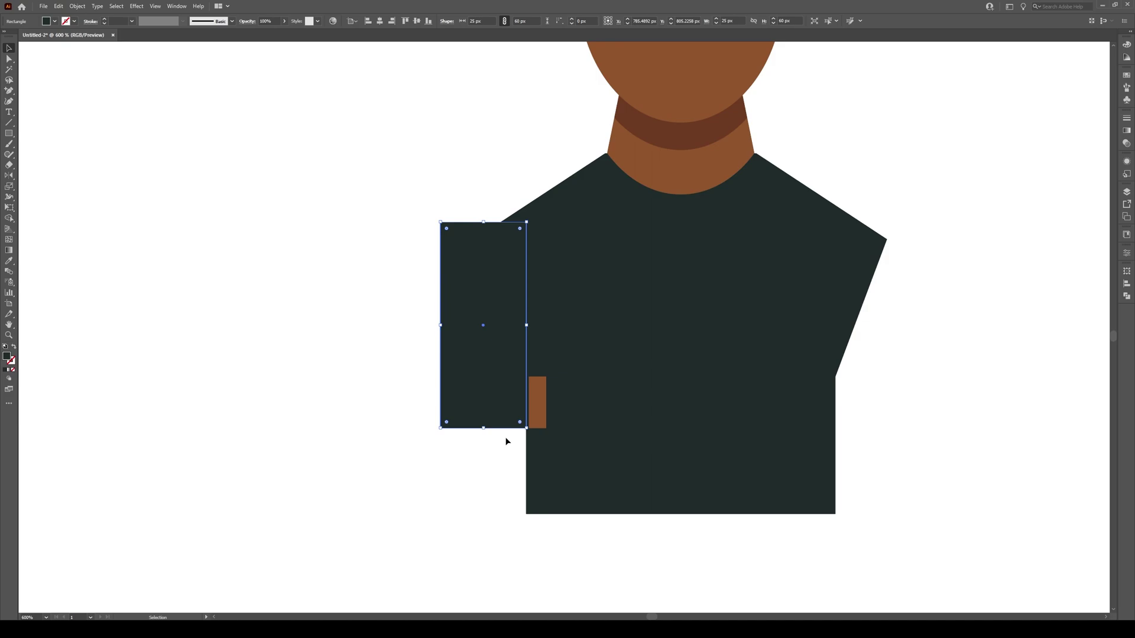
# Drag the arm's top-left anchor onto its top-right anchor to make a slanted sleeve wedge.
pyautogui.press('a')
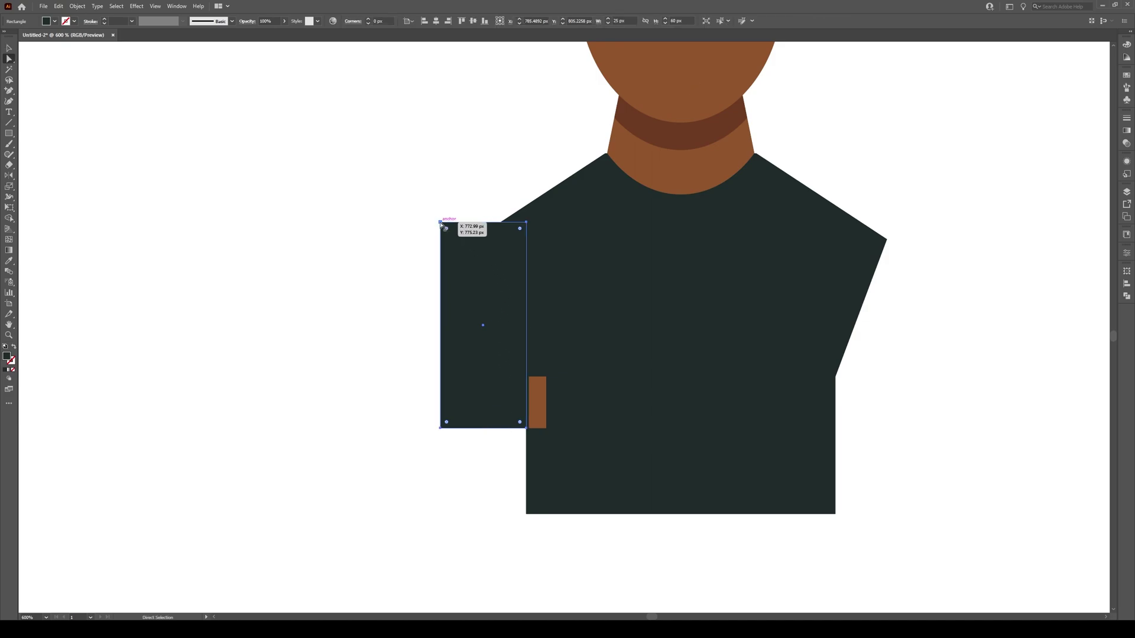
pyautogui.moveTo(440, 223); pyautogui.dragTo(527, 227)
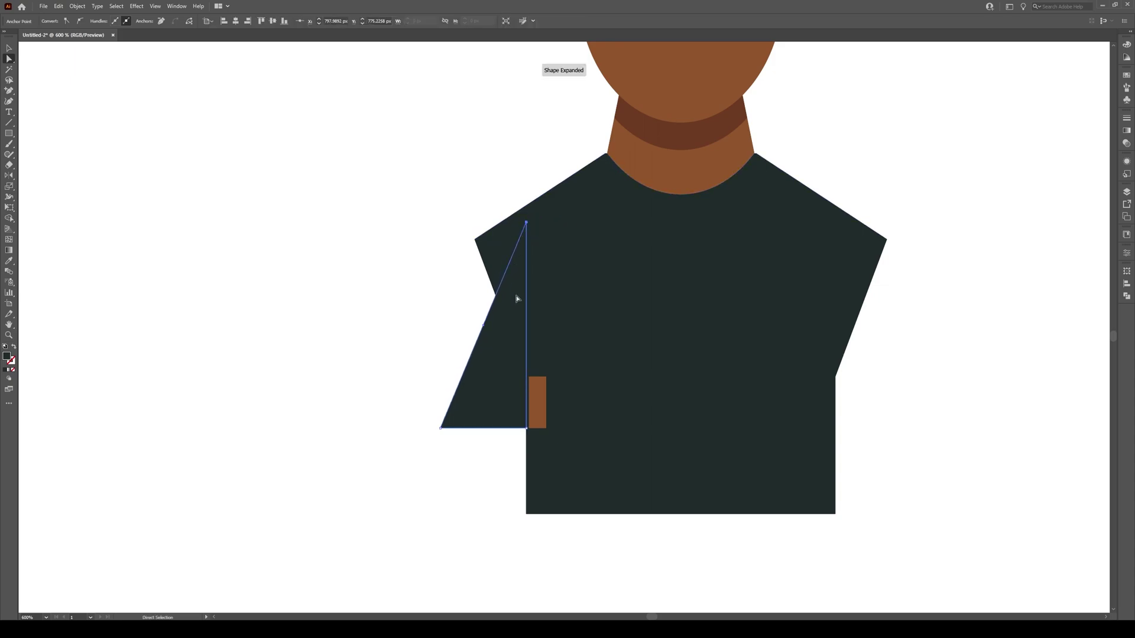
pyautogui.press('v')
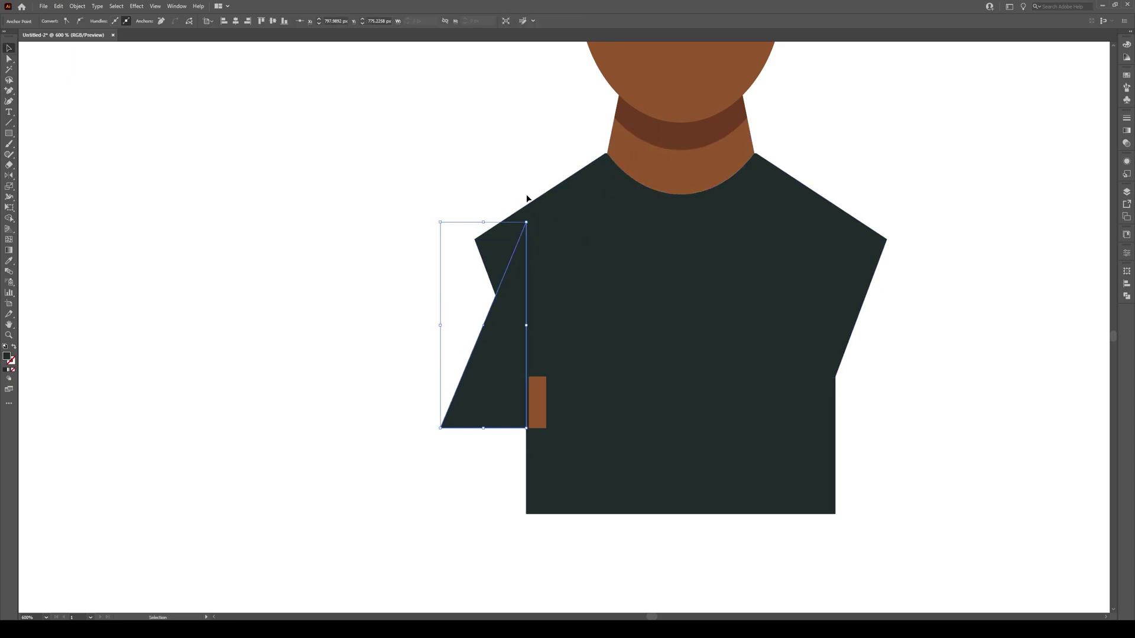
pyautogui.click(360, 418)
# Delete the small brown strip.
pyautogui.scroll(-2, 477, 452)
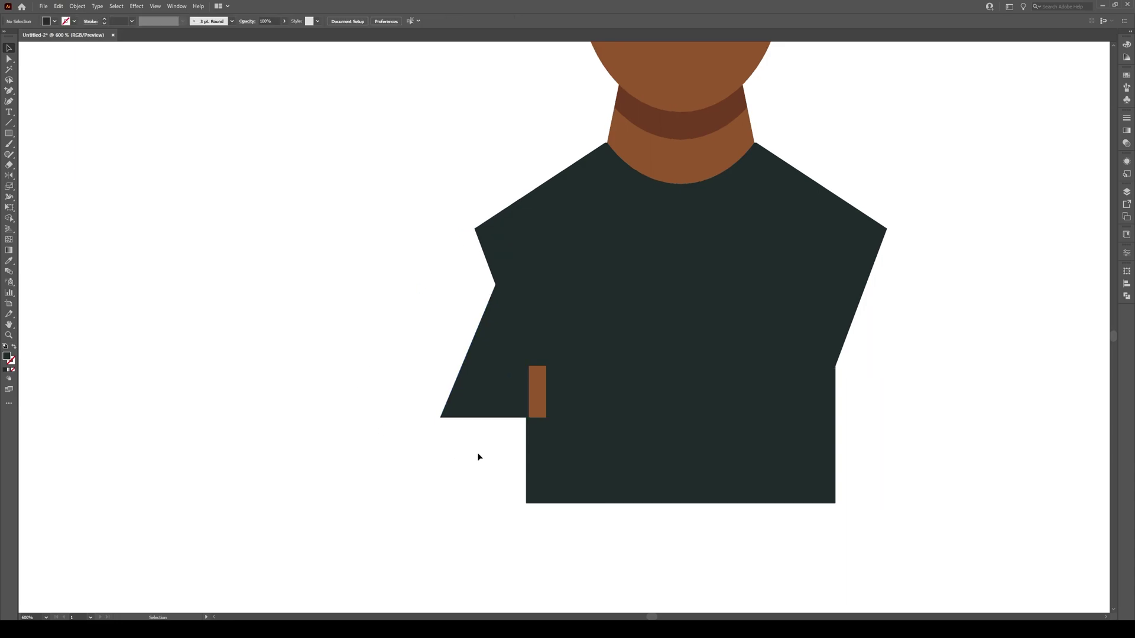
pyautogui.click(537, 392)
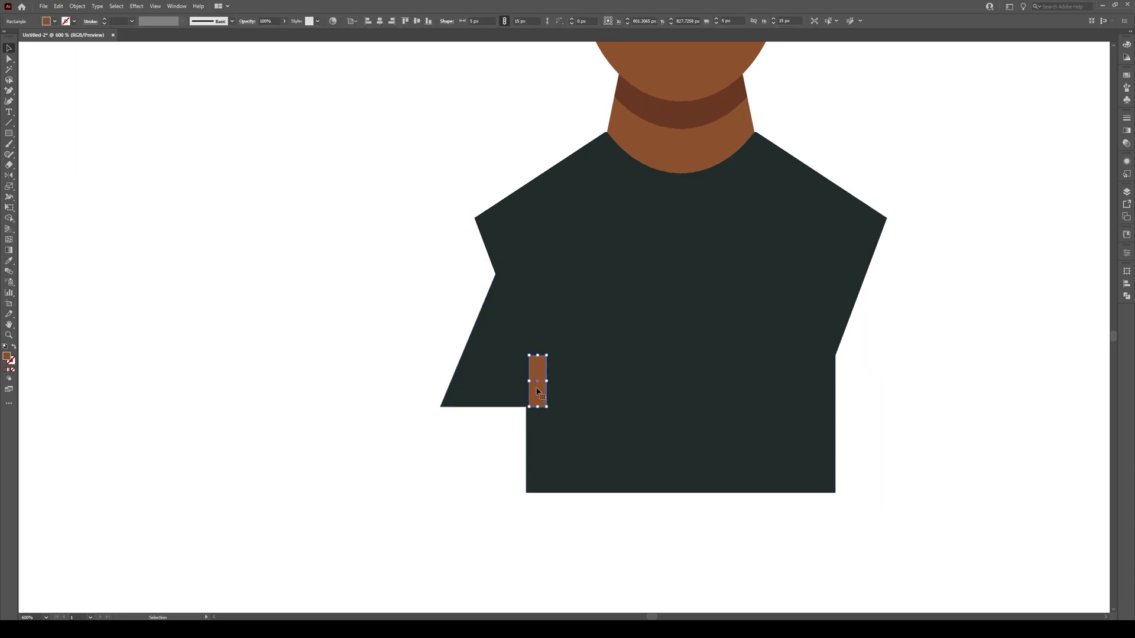
pyautogui.press('Delete')
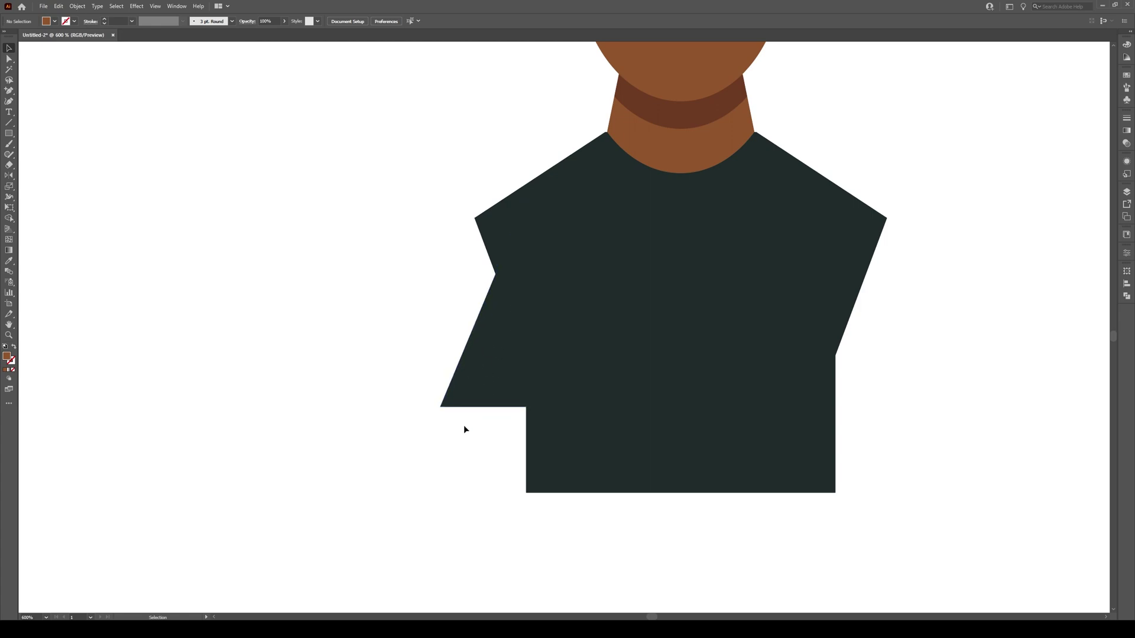
# Draw a brown 20 × 33 px forearm rectangle and slide it under the sleeve.
pyautogui.click(646, 142)
pyautogui.press('m')
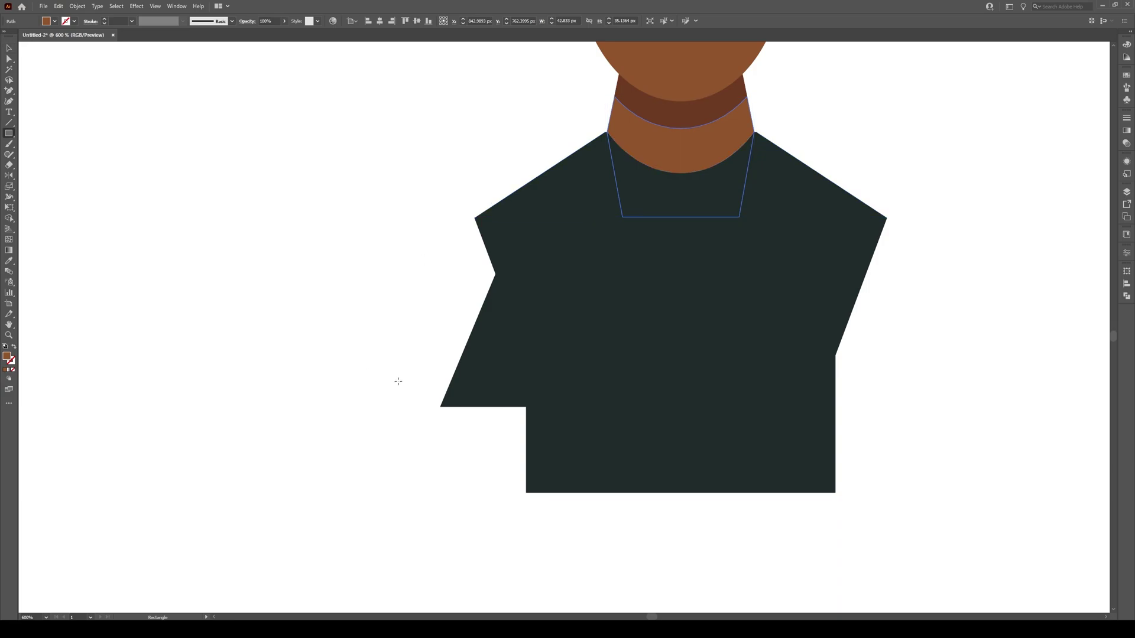
pyautogui.click(398, 382)
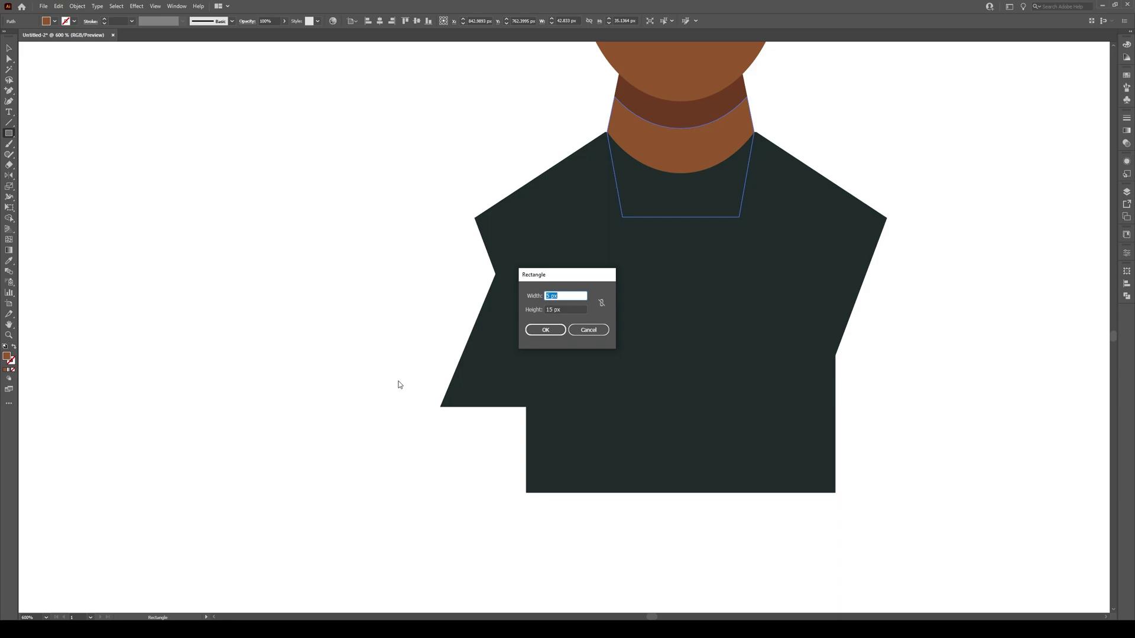
pyautogui.write('20')
pyautogui.press('Tab')
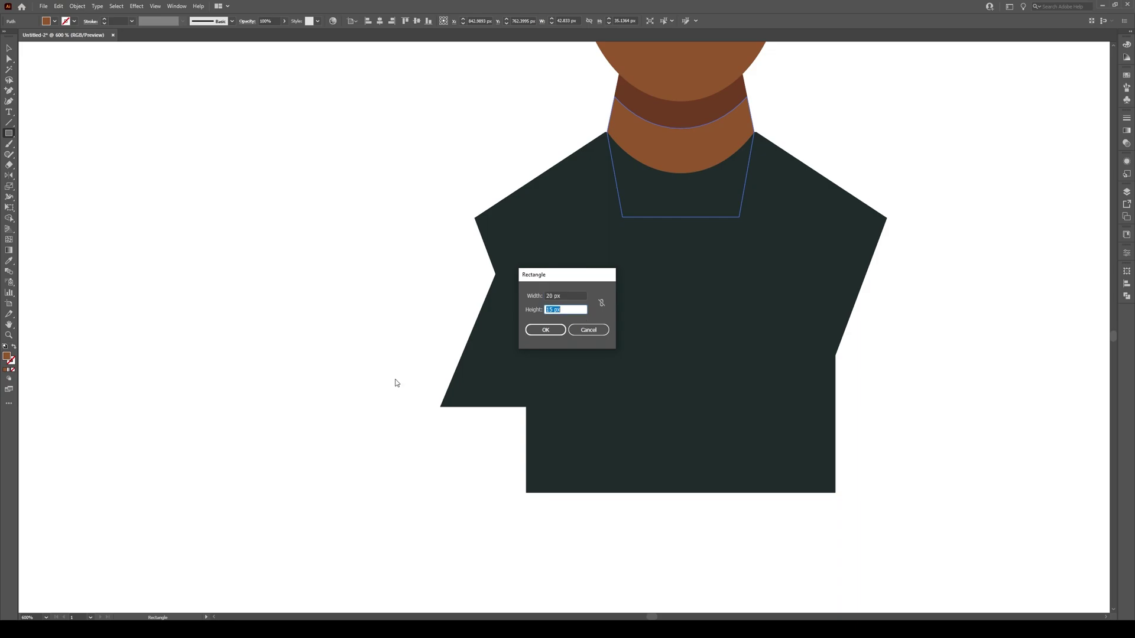
pyautogui.write('33')
pyautogui.click(545, 329)
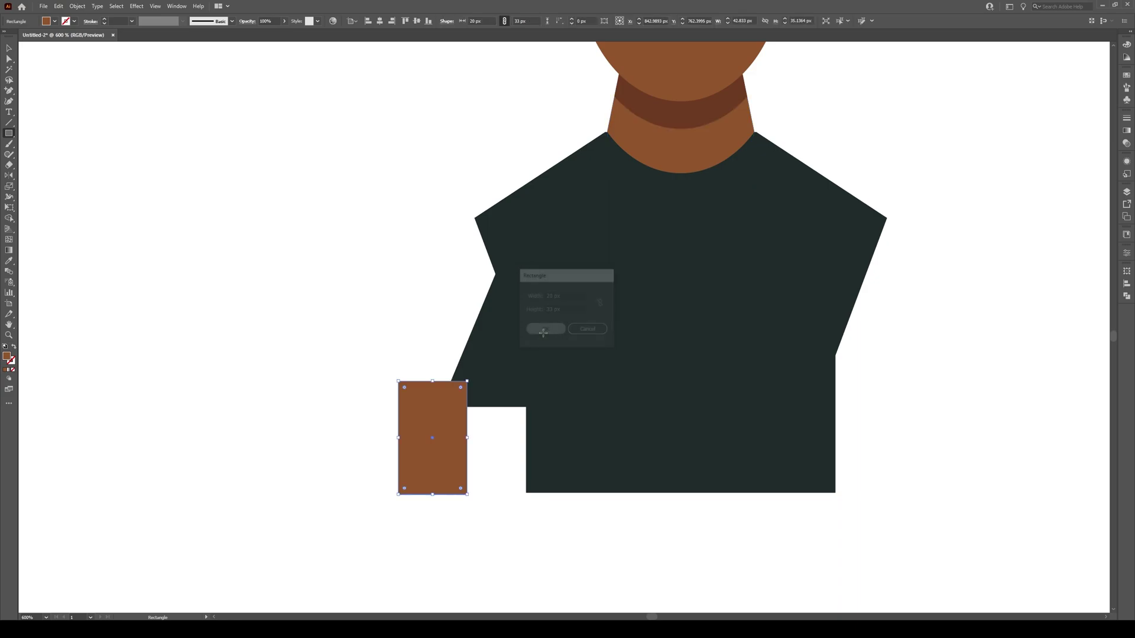
pyautogui.press('v')
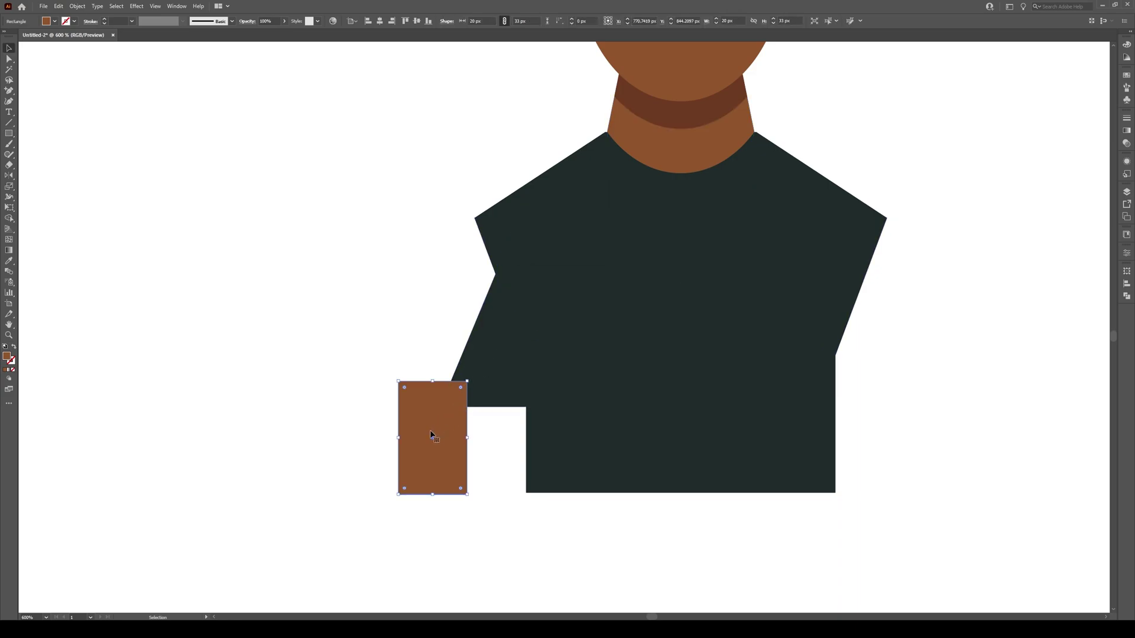
pyautogui.moveTo(431, 434); pyautogui.dragTo(481, 433)
# Slant the forearm's top edge under the sleeve and shorten its bottom to the shirt hem.
pyautogui.scroll(3, 468, 481)
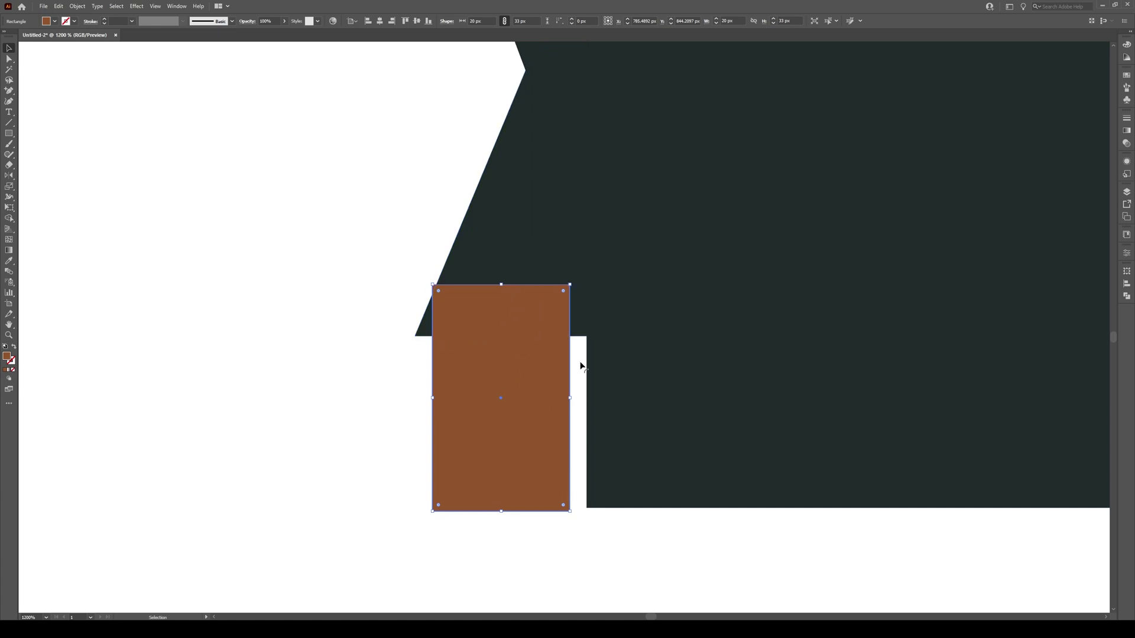
pyautogui.press('a')
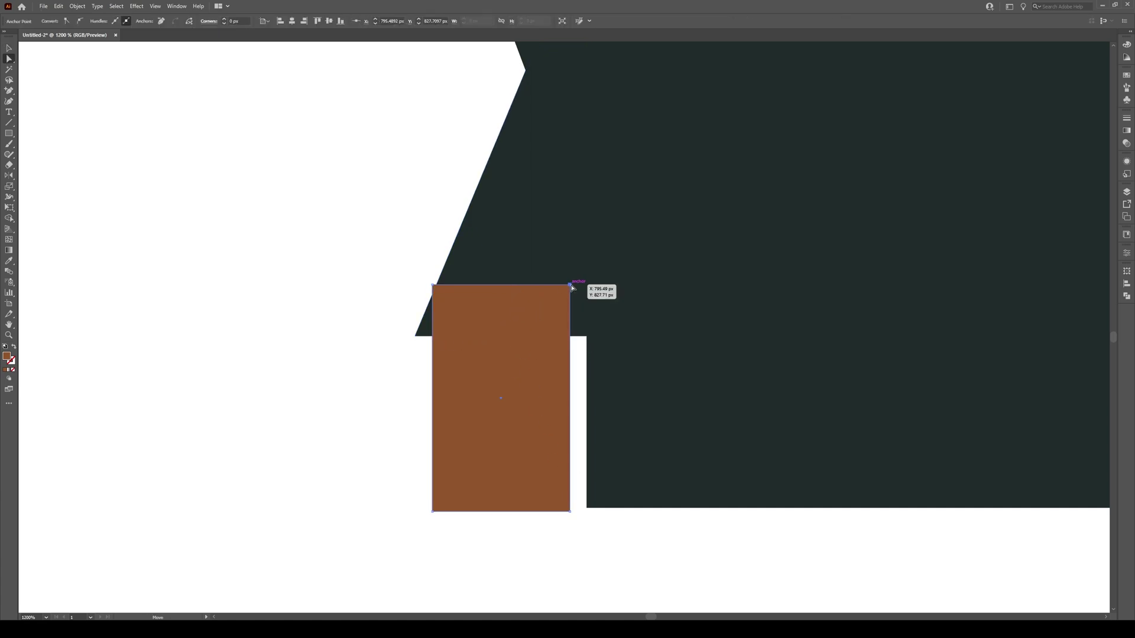
pyautogui.moveTo(572, 288); pyautogui.dragTo(587, 286)
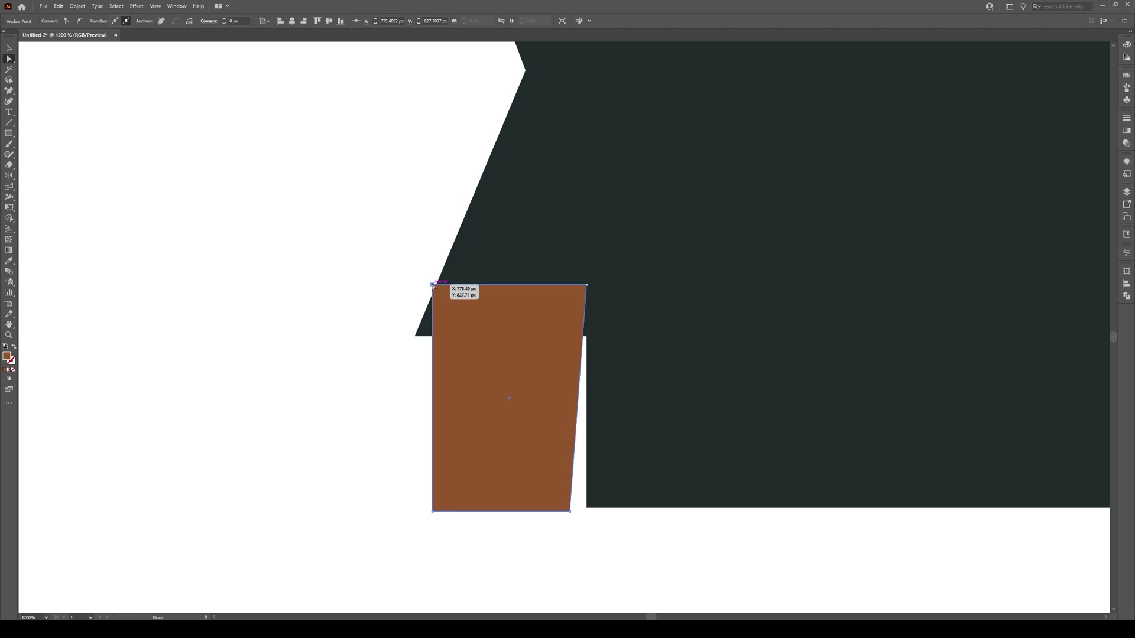
pyautogui.moveTo(432, 286); pyautogui.dragTo(432, 307)
pyautogui.press('v')
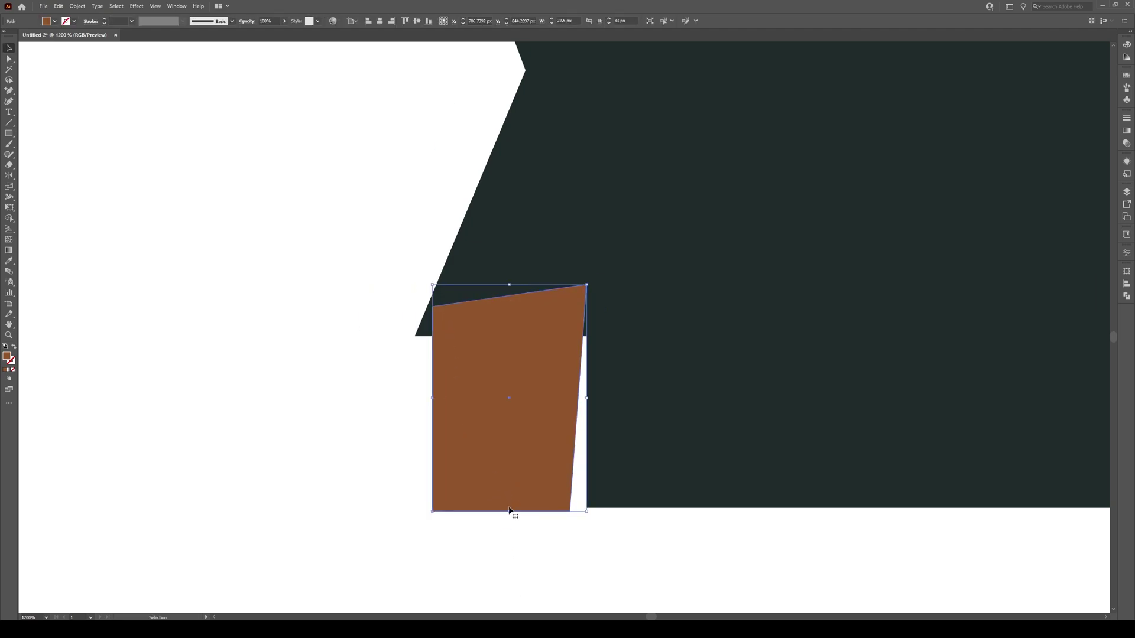
pyautogui.moveTo(509, 512); pyautogui.dragTo(509, 507)
pyautogui.click(542, 512)
pyautogui.scroll(-2, 542, 512)
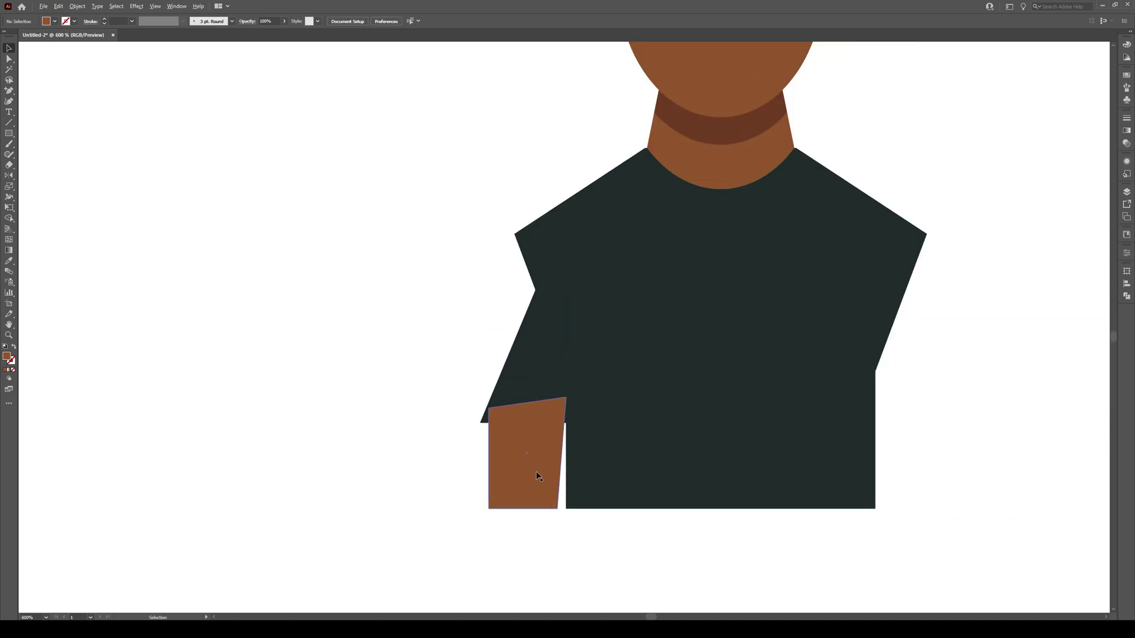
pyautogui.scroll(1, 519, 466)
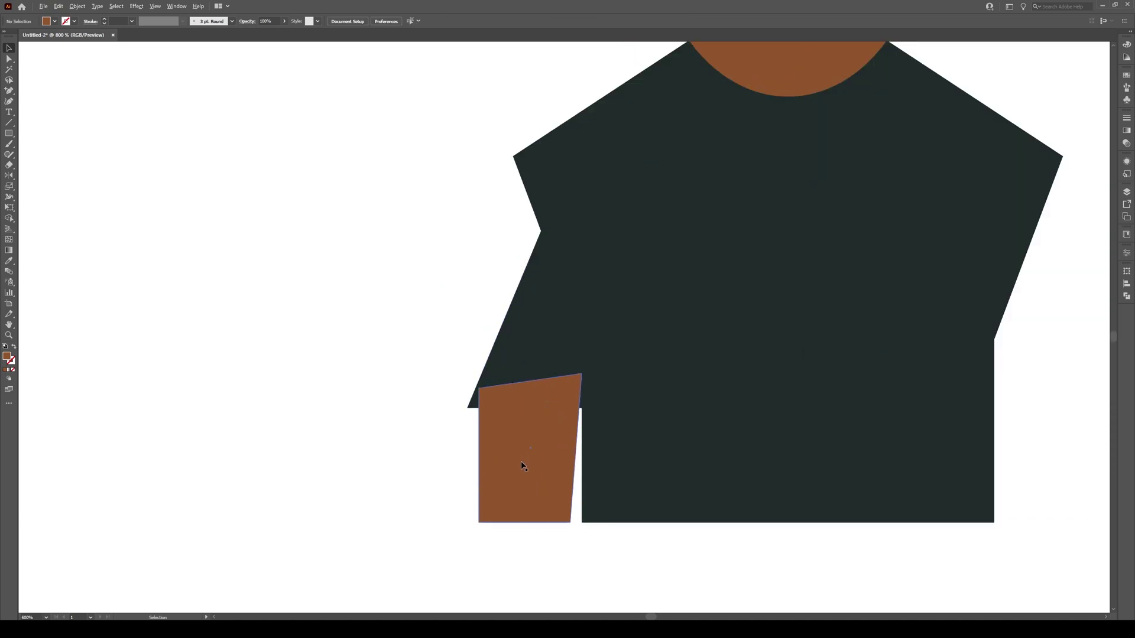
# Bring the dark sleeve triangle in front of the brown arm.
pyautogui.click(538, 363)
pyautogui.rightClick(537, 363)
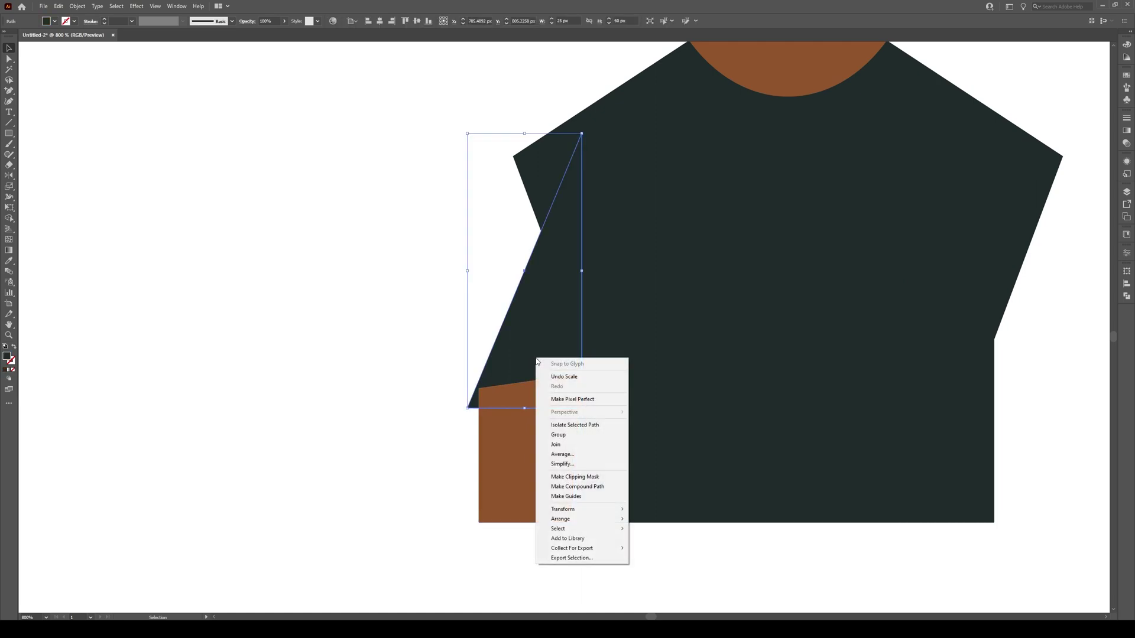
pyautogui.moveTo(568, 519)
pyautogui.click(662, 516)
pyautogui.click(398, 473)
# Nudge the arm's bottom-left anchor slightly right so the forearm tapers.
pyautogui.scroll(-2, 459, 461)
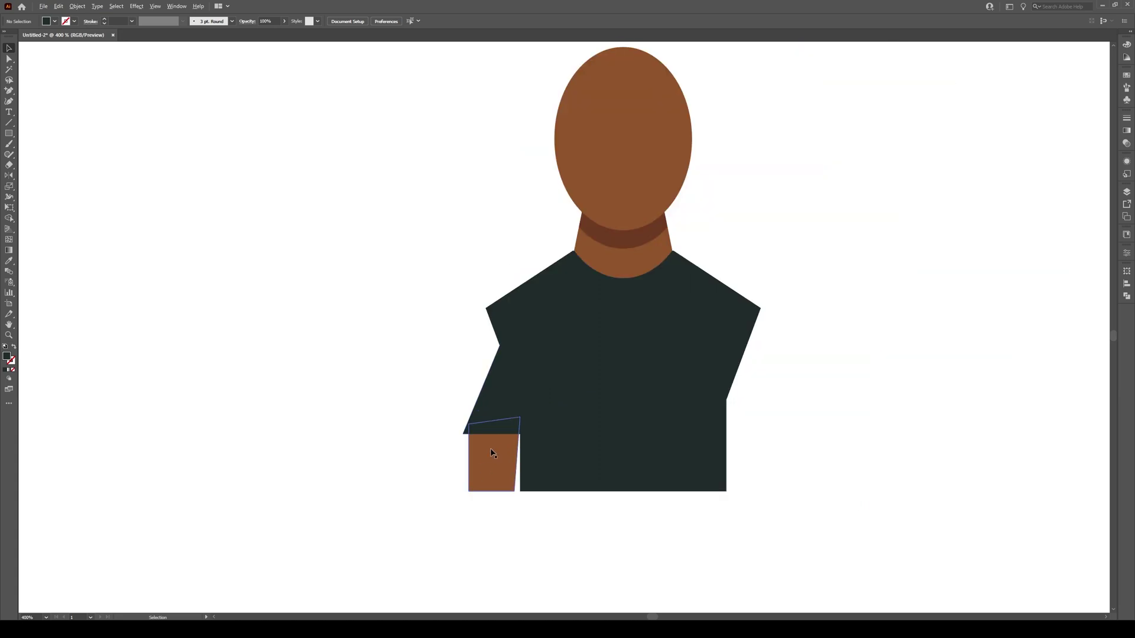
pyautogui.scroll(3, 488, 462)
pyautogui.click(472, 498)
pyautogui.press('a')
pyautogui.click(427, 572)
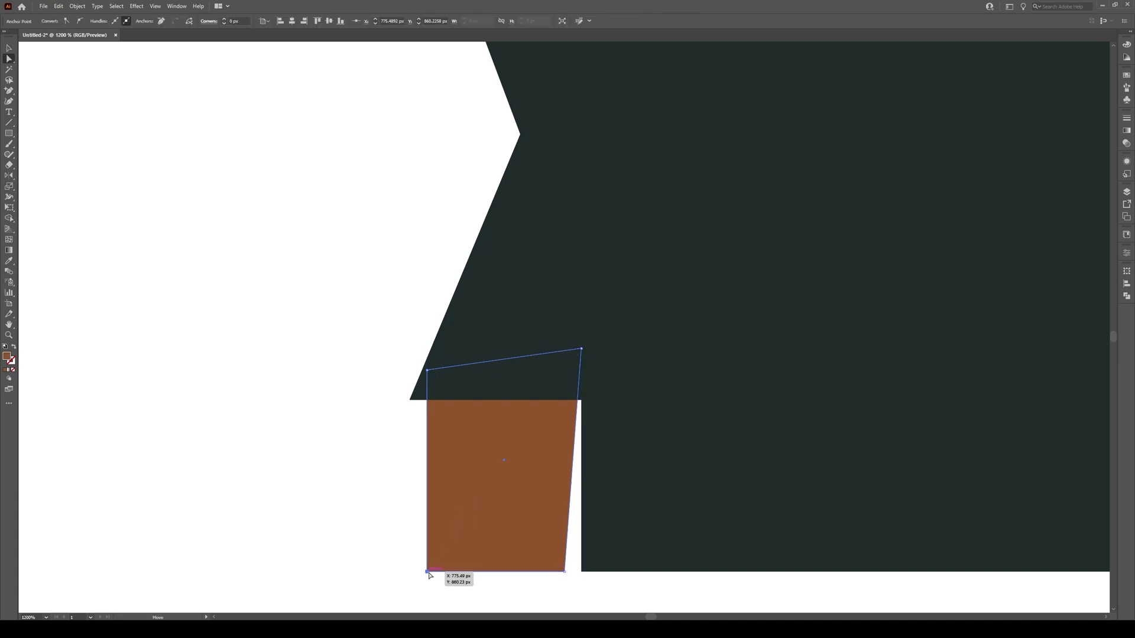
pyautogui.moveTo(430, 575); pyautogui.dragTo(434, 573)
pyautogui.press('v')
pyautogui.click(325, 481)
pyautogui.scroll(-2, 358, 455)
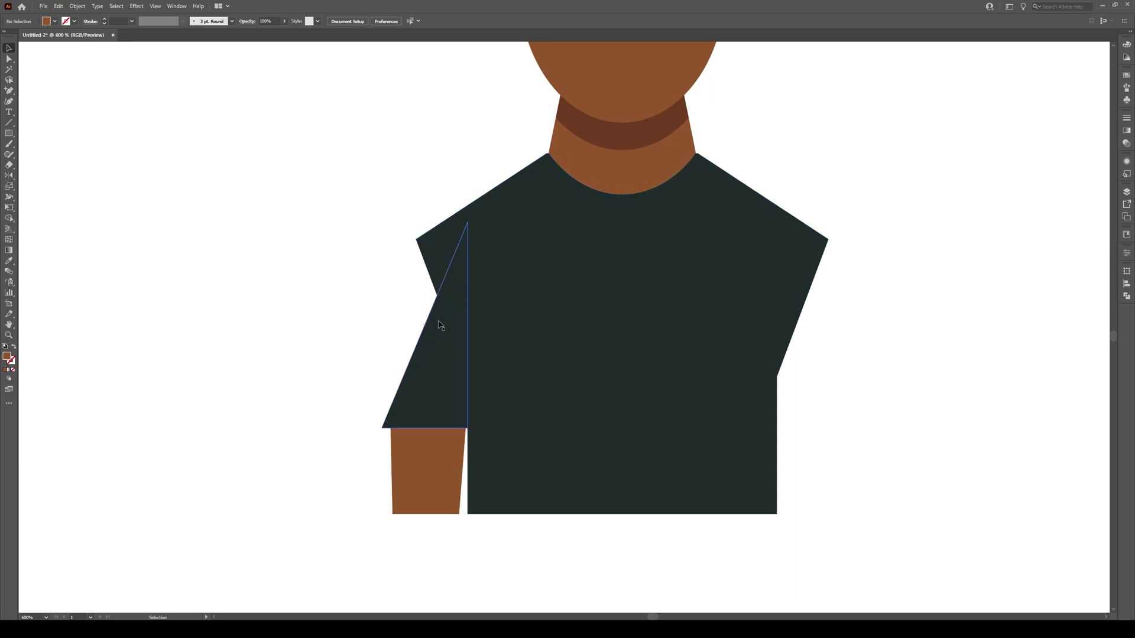
# Add a Curvature-tool point on the shirt's left shoulder edge and bow it outward.
pyautogui.scroll(1, 404, 253)
pyautogui.scroll(1, 473, 237)
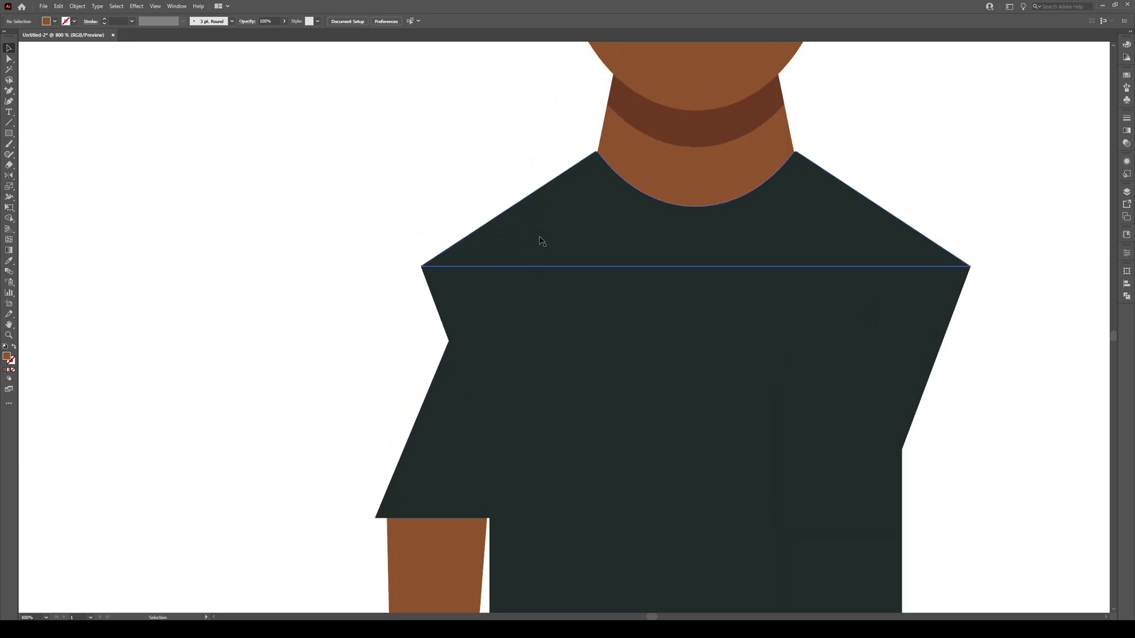
pyautogui.click(541, 237)
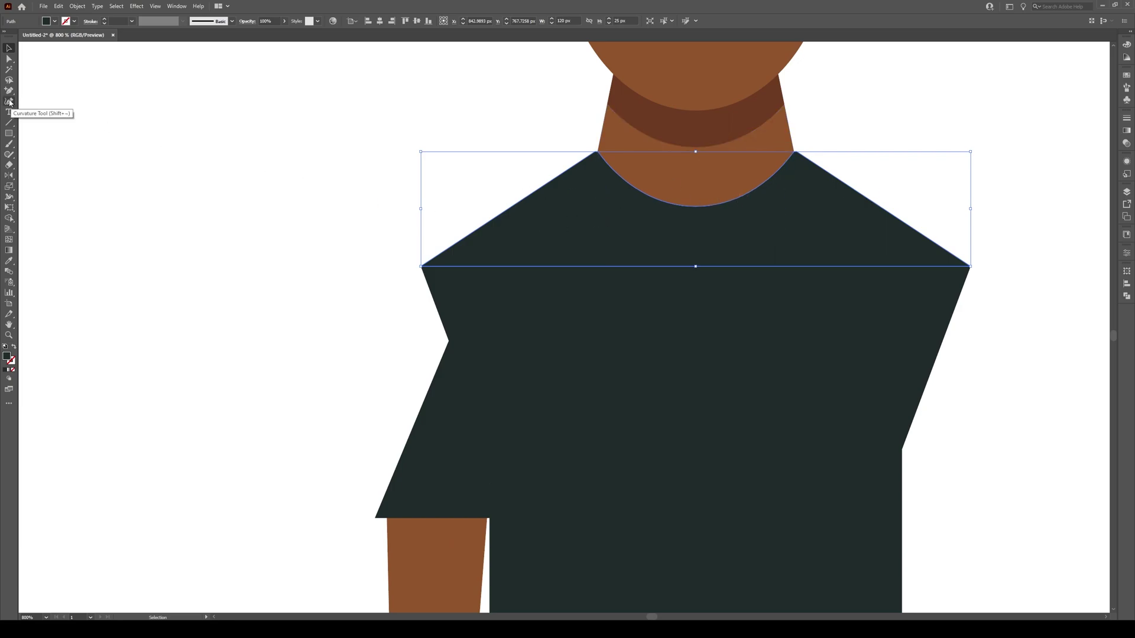
pyautogui.click(9, 101)
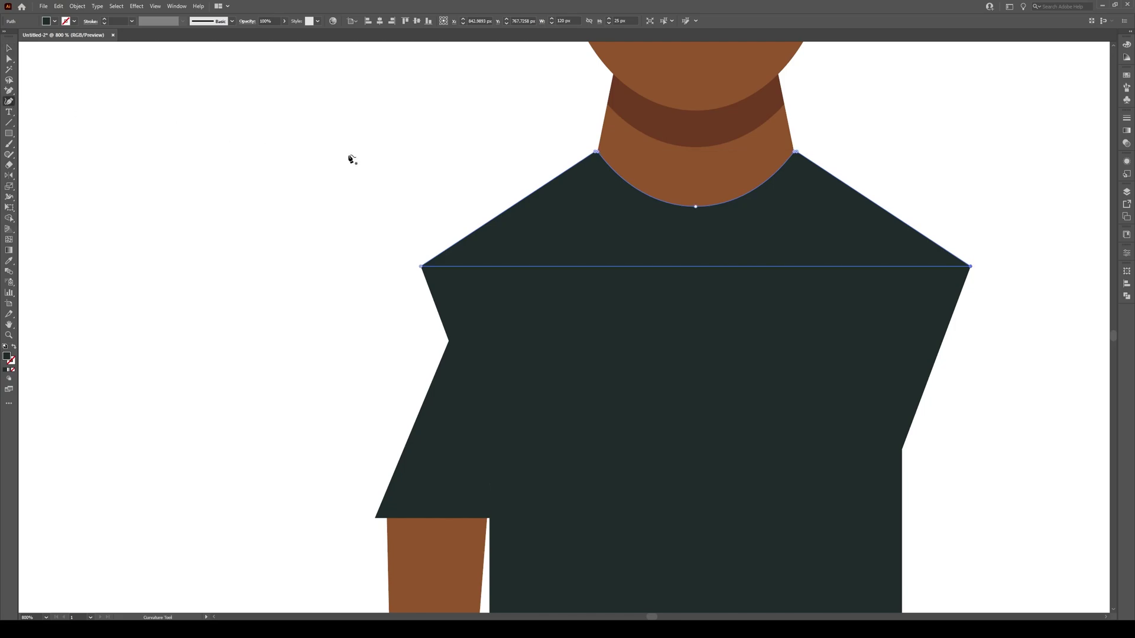
pyautogui.click(506, 210)
pyautogui.moveTo(505, 211)
pyautogui.mouseDown()
pyautogui.moveTo(372, 97)
pyautogui.moveTo(384, 81)
pyautogui.moveTo(496, 142)
pyautogui.moveTo(641, 311)
pyautogui.moveTo(461, 145)
pyautogui.moveTo(509, 208)
pyautogui.moveTo(467, 190)
pyautogui.moveTo(512, 208)
pyautogui.moveTo(503, 205)
pyautogui.mouseUp()
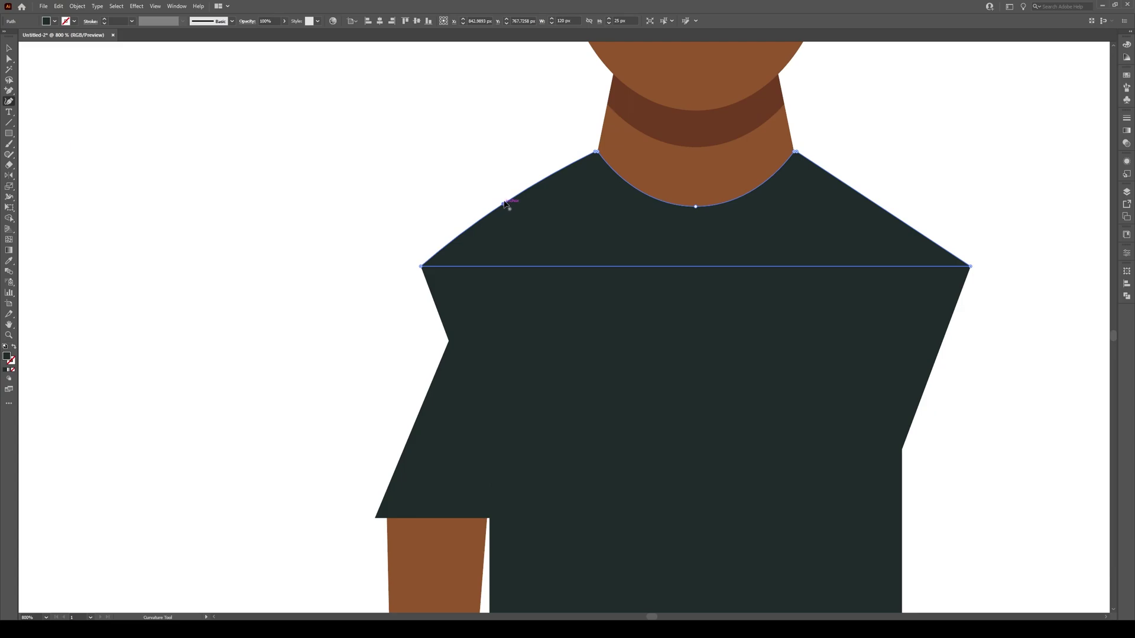
pyautogui.press('v')
pyautogui.click(324, 262)
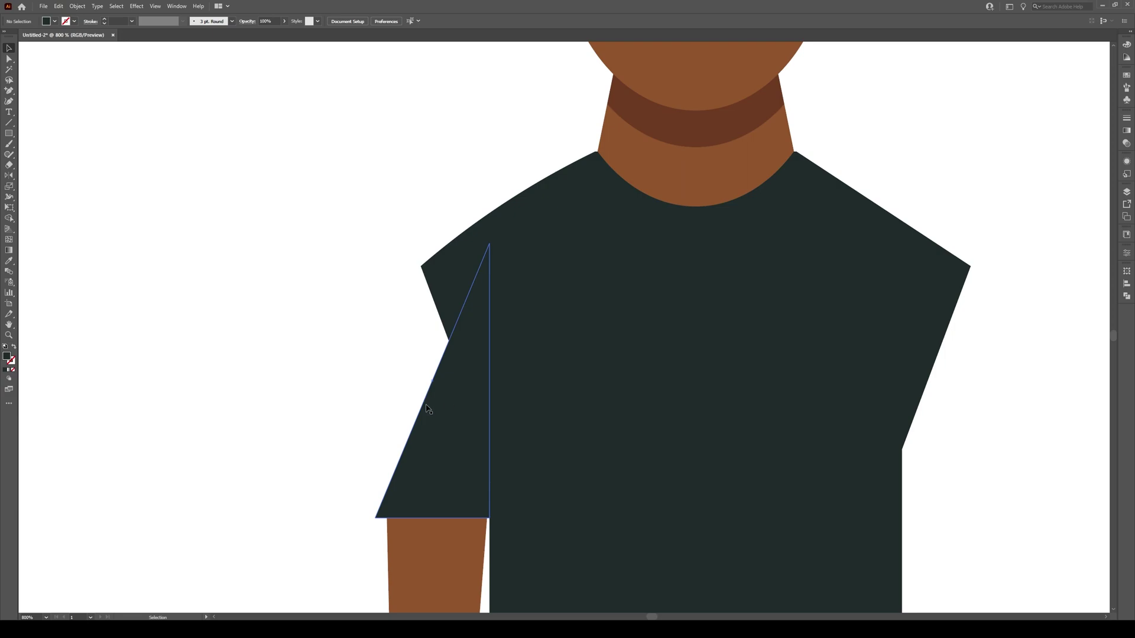
# Pull curve handles out of the sleeve's top corner with the Anchor Point tool.
pyautogui.scroll(1, 428, 409)
pyautogui.click(509, 200)
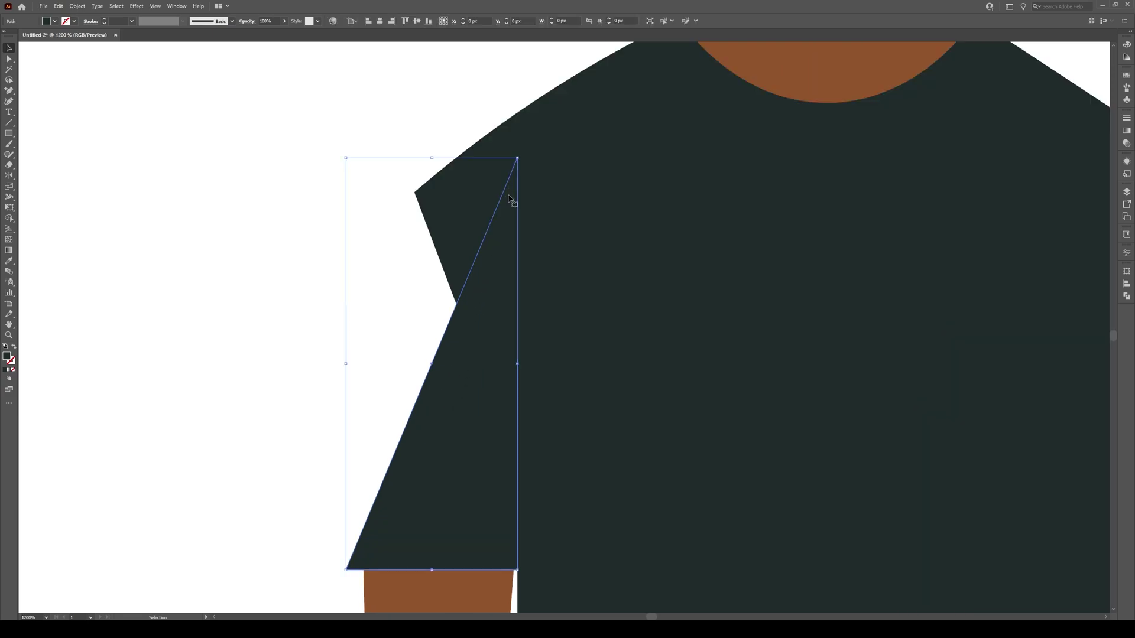
pyautogui.click(9, 93)
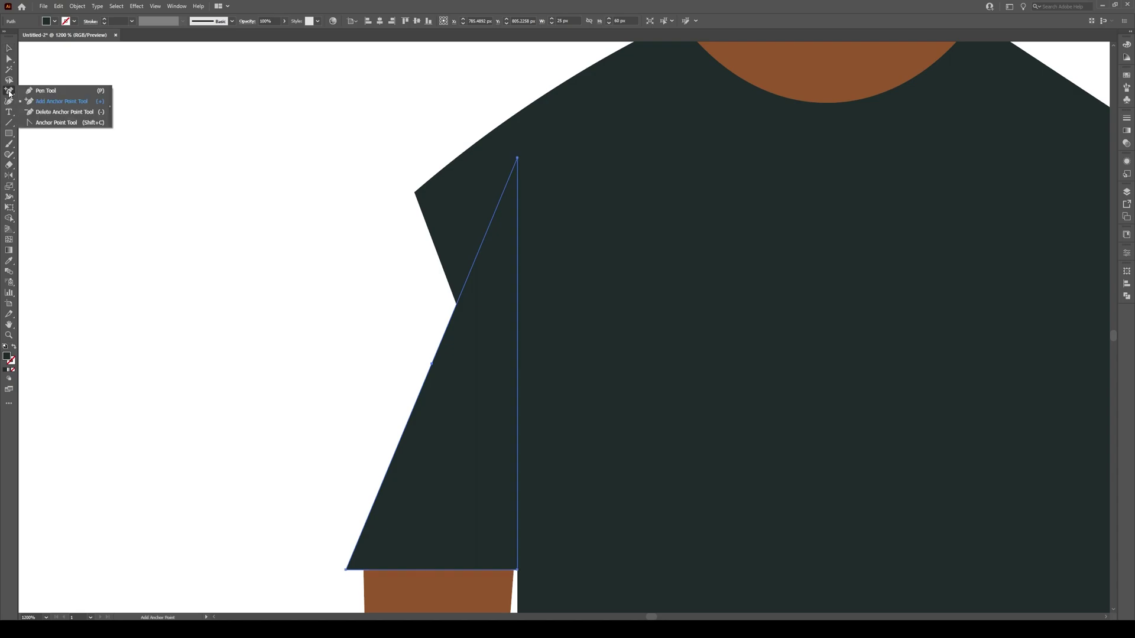
pyautogui.click(53, 123)
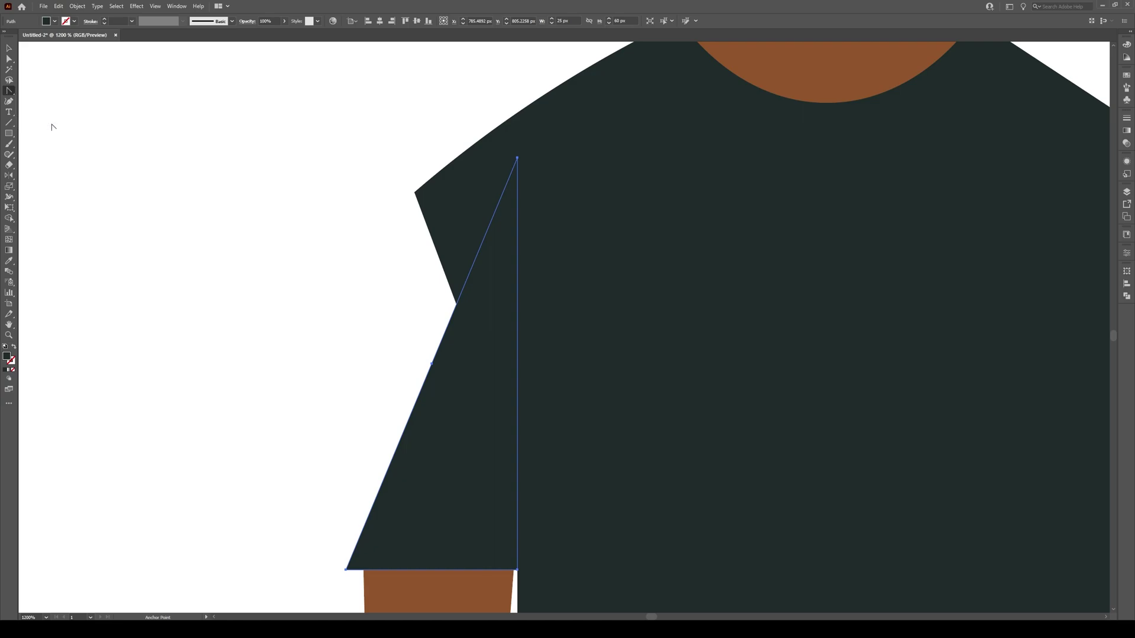
pyautogui.click(517, 158)
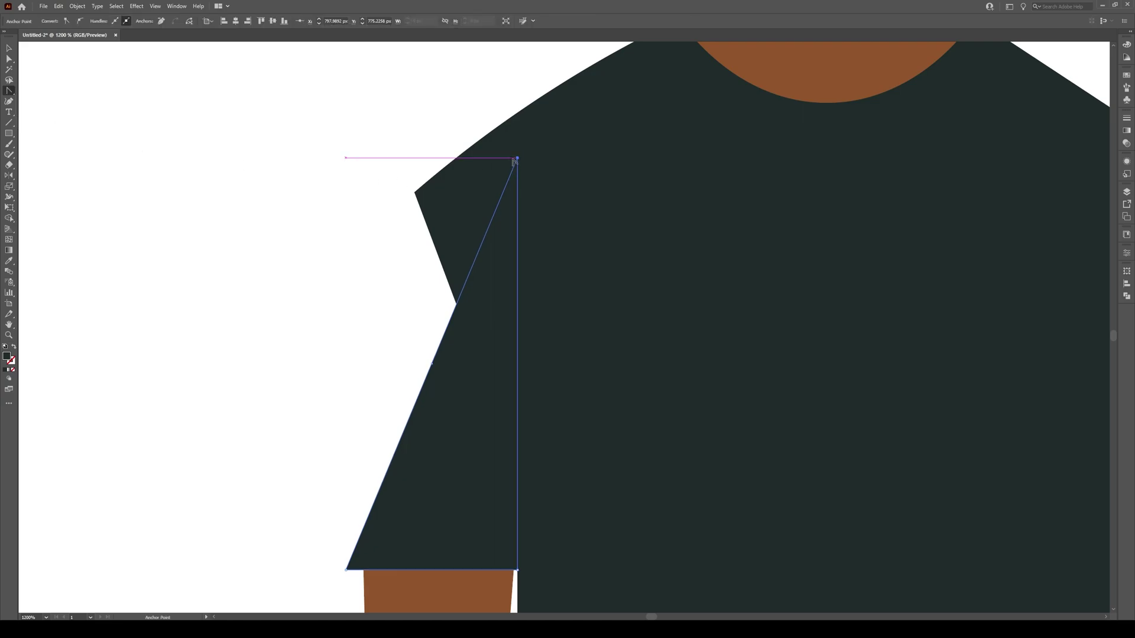
pyautogui.moveTo(517, 158); pyautogui.dragTo(693, 122)
# Move the sleeve's top point up-left and adjust its handle to round the outer edge.
pyautogui.press('a')
pyautogui.moveTo(518, 159); pyautogui.dragTo(487, 152)
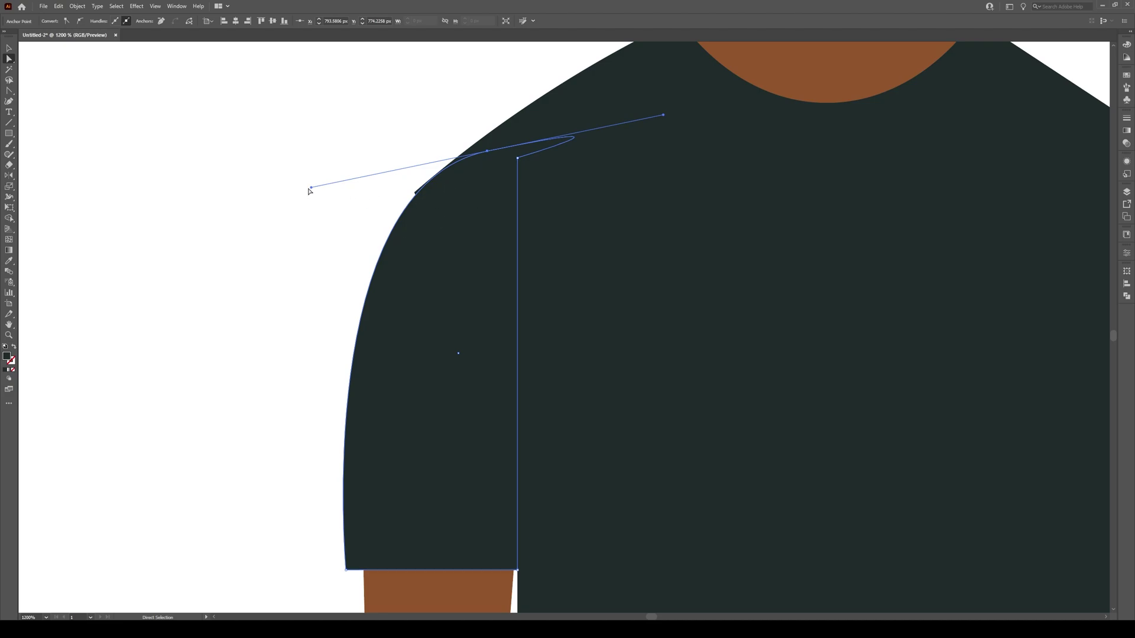
pyautogui.moveTo(312, 187)
pyautogui.mouseDown()
pyautogui.moveTo(280, 212)
pyautogui.moveTo(323, 171)
pyautogui.moveTo(309, 182)
pyautogui.mouseUp()
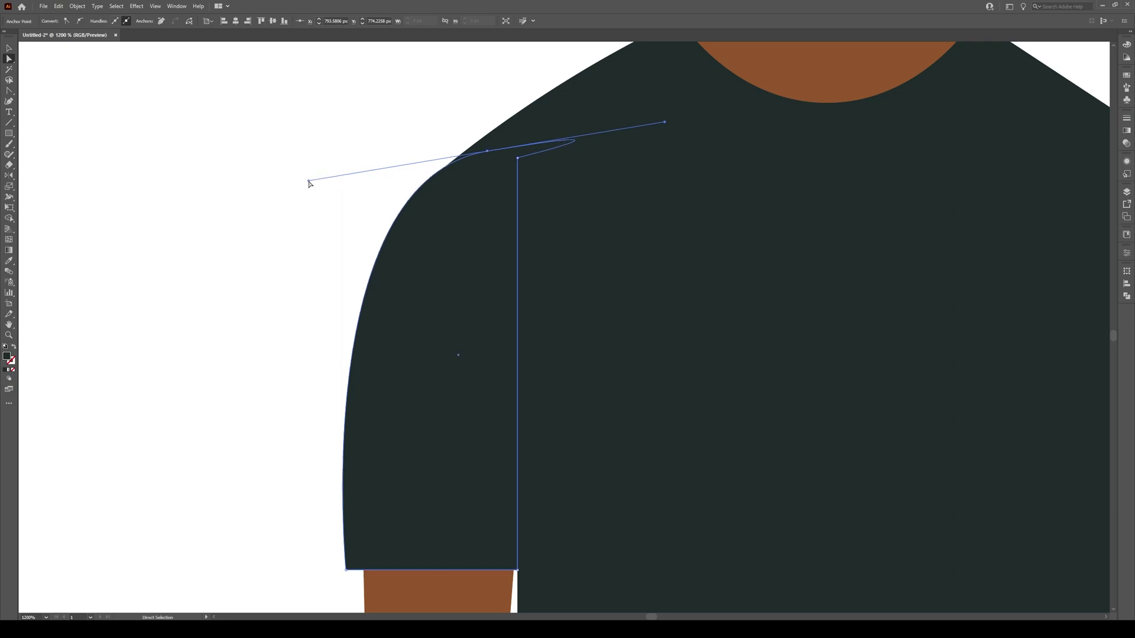
pyautogui.keyDown('ctrl'); pyautogui.click(285, 144); pyautogui.keyUp('ctrl')
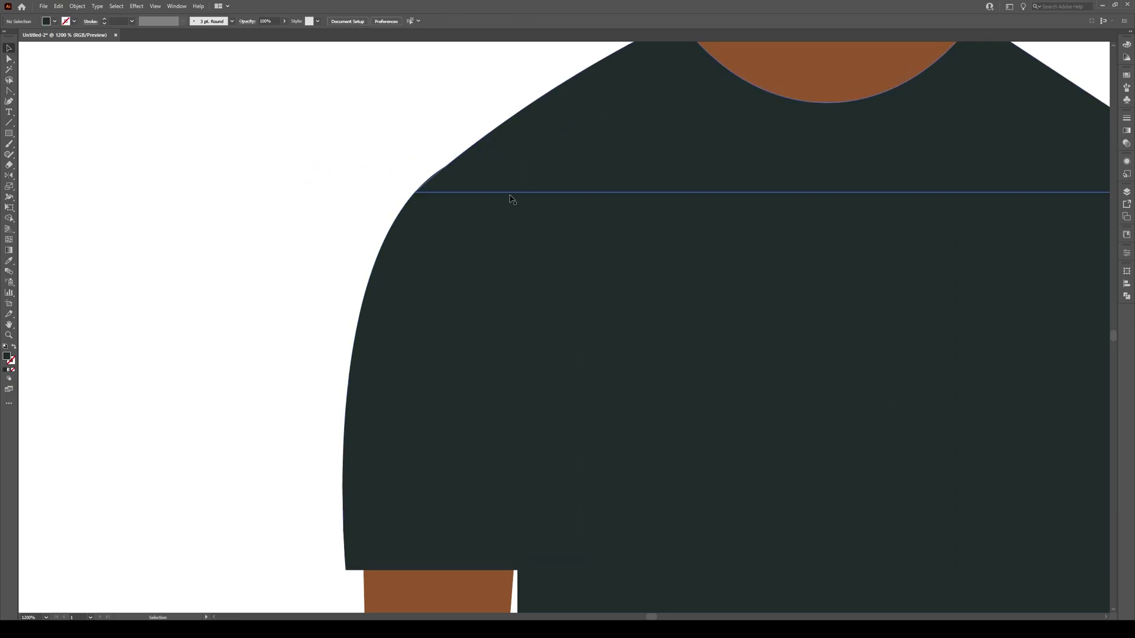
pyautogui.keyDown('alt'); pyautogui.scroll(-3, 405, 249); pyautogui.keyUp('alt')
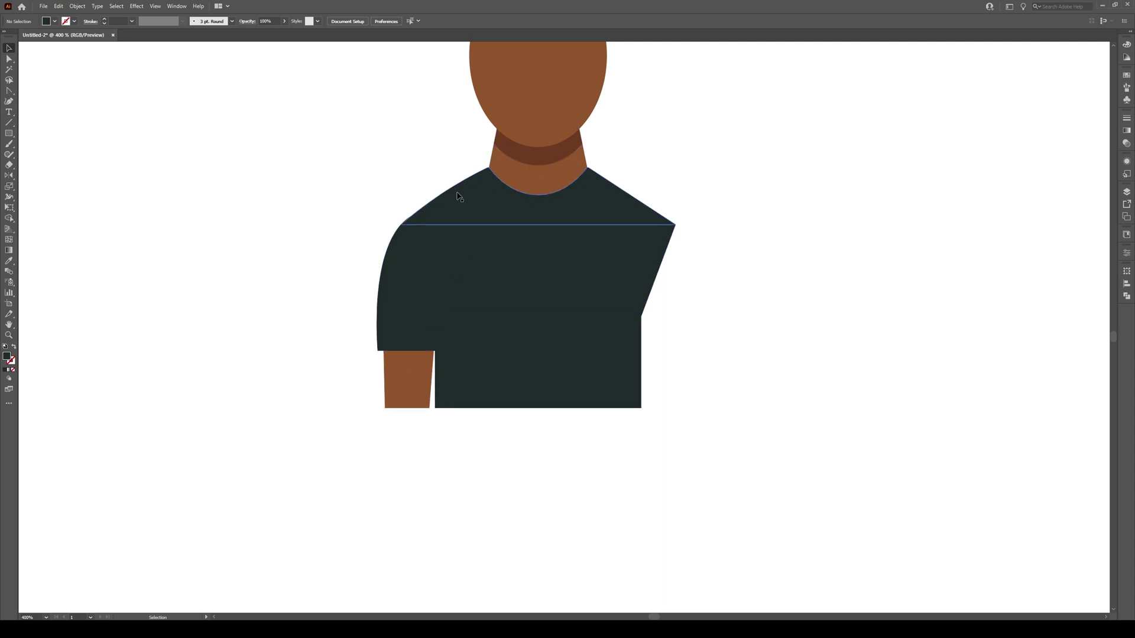
pyautogui.keyDown('alt'); pyautogui.scroll(-1, 312, 324); pyautogui.keyUp('alt')
pyautogui.keyDown('alt'); pyautogui.scroll(1, 383, 370); pyautogui.keyUp('alt')
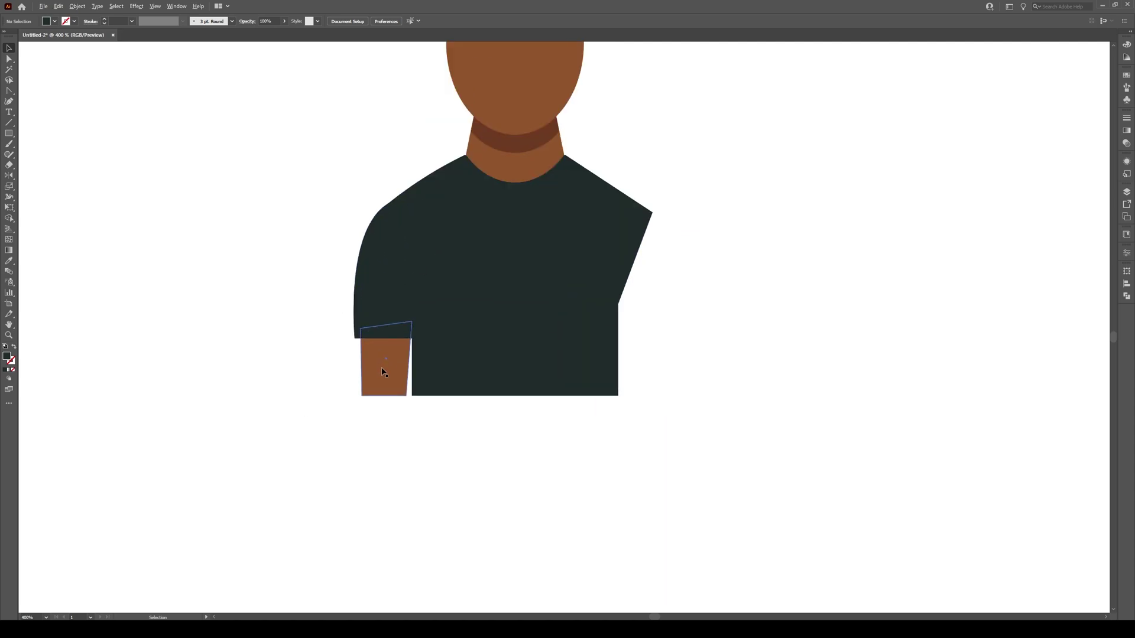
pyautogui.keyDown('alt'); pyautogui.scroll(1, 397, 374); pyautogui.keyUp('alt')
# Reflect a copy of the left sleeve and brown arm across the vertical axis and move it to the right shoulder.
pyautogui.click(380, 253)
pyautogui.scroll(1, 372, 254)
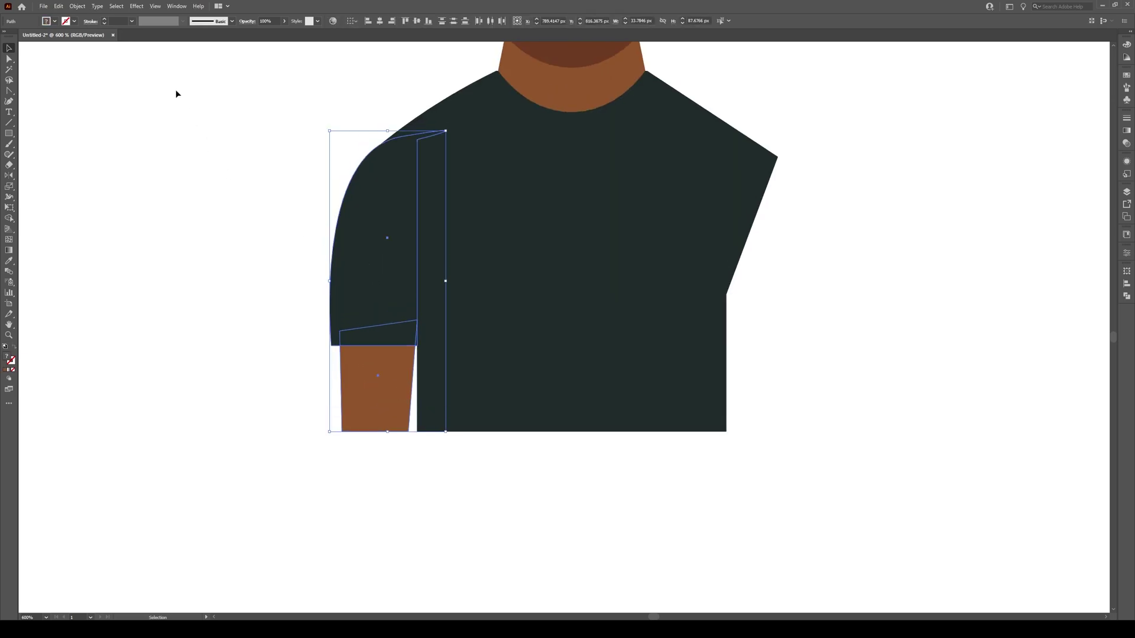
pyautogui.click(76, 6)
pyautogui.moveTo(90, 17)
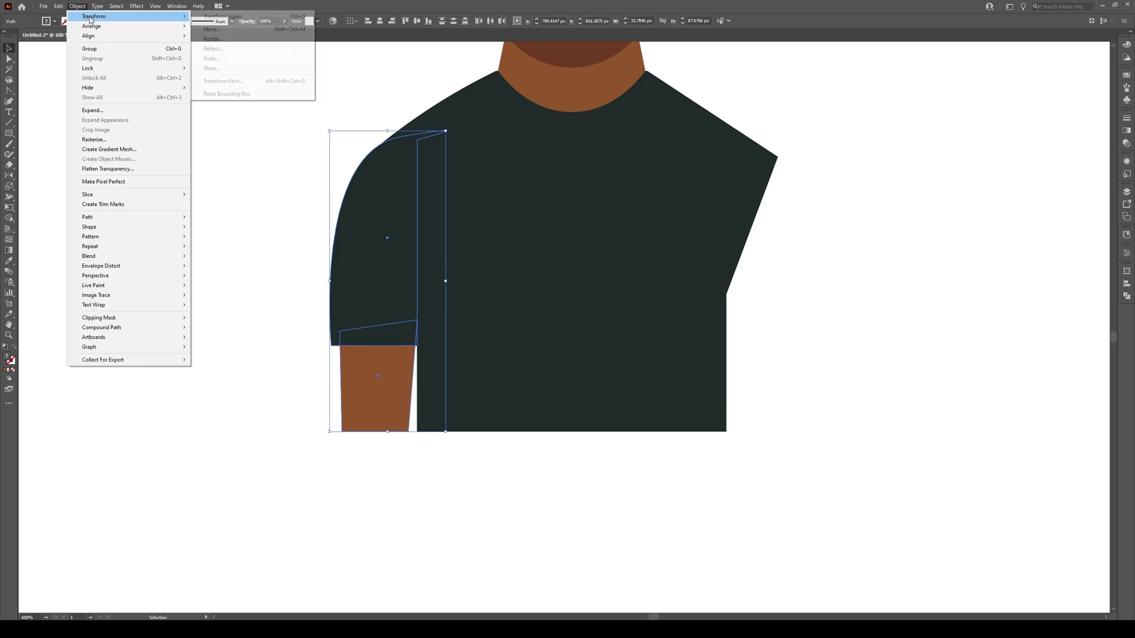
pyautogui.click(246, 54)
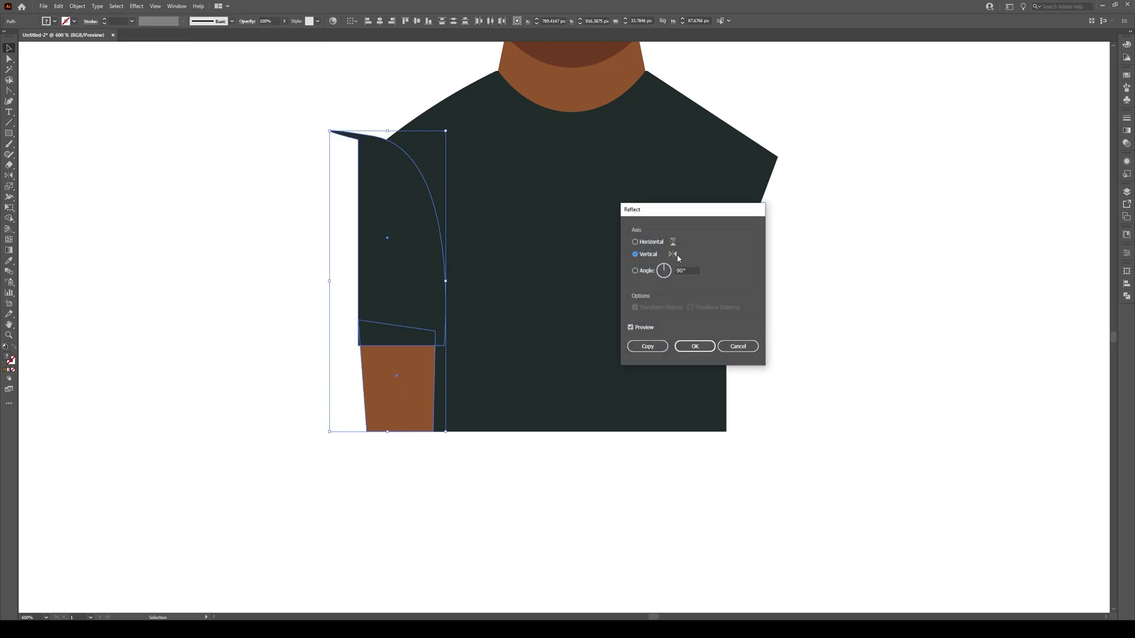
pyautogui.click(648, 346)
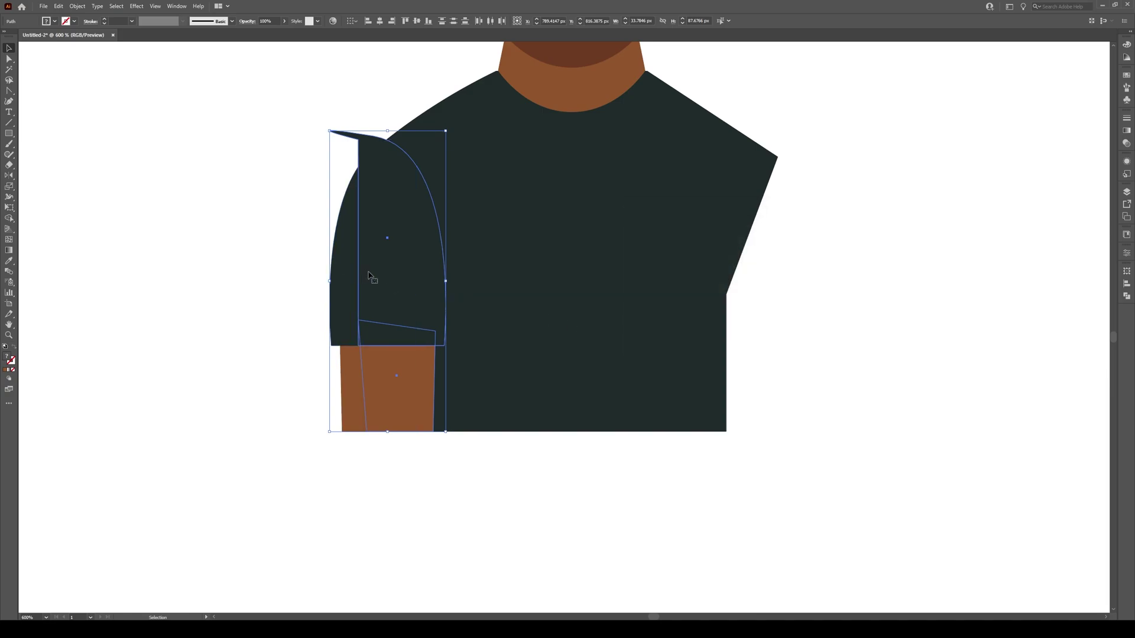
pyautogui.moveTo(371, 272); pyautogui.dragTo(739, 285)
# Bow the shirt's right shoulder outward with the Curvature tool so it matches the left shoulder's curve.
pyautogui.click(899, 211)
pyautogui.keyDown('alt'); pyautogui.scroll(-2, 785, 195); pyautogui.keyUp('alt')
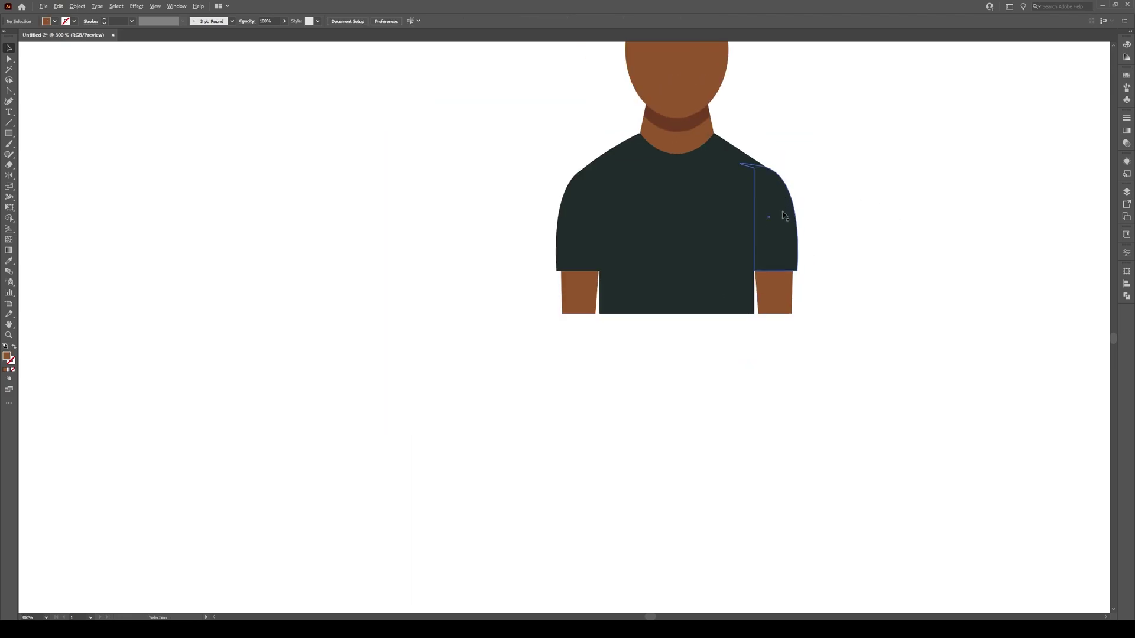
pyautogui.keyDown('alt'); pyautogui.scroll(3, 679, 155); pyautogui.keyUp('alt')
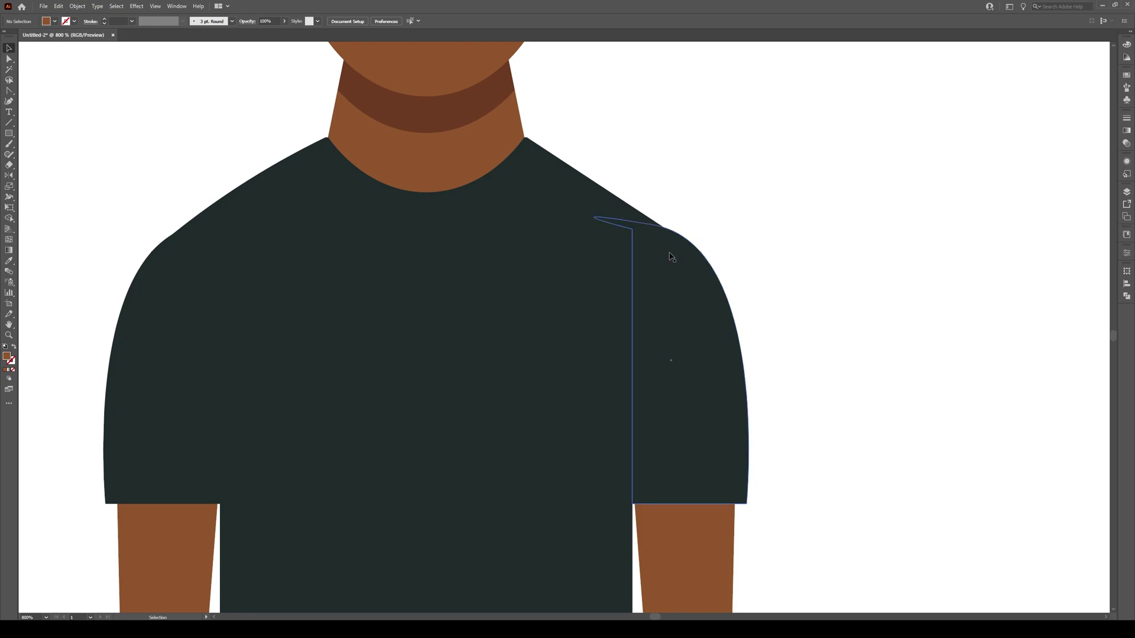
pyautogui.click(609, 187)
pyautogui.keyDown('alt'); pyautogui.scroll(1, 610, 188); pyautogui.keyUp('alt')
pyautogui.keyDown('alt'); pyautogui.scroll(-1, 606, 191); pyautogui.keyUp('alt')
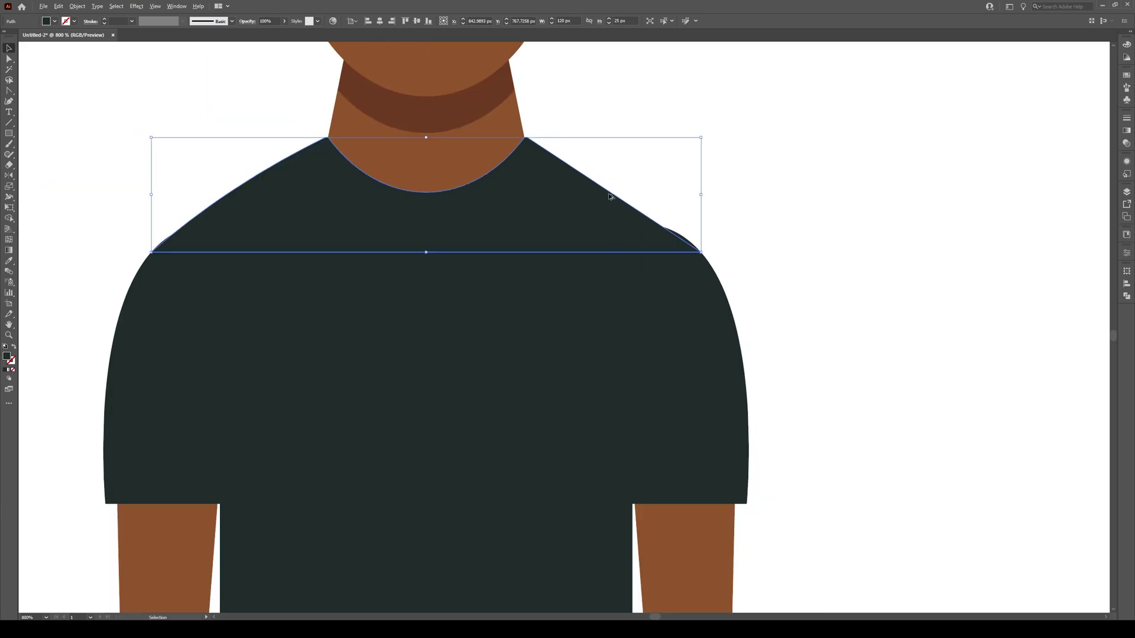
pyautogui.click(10, 103)
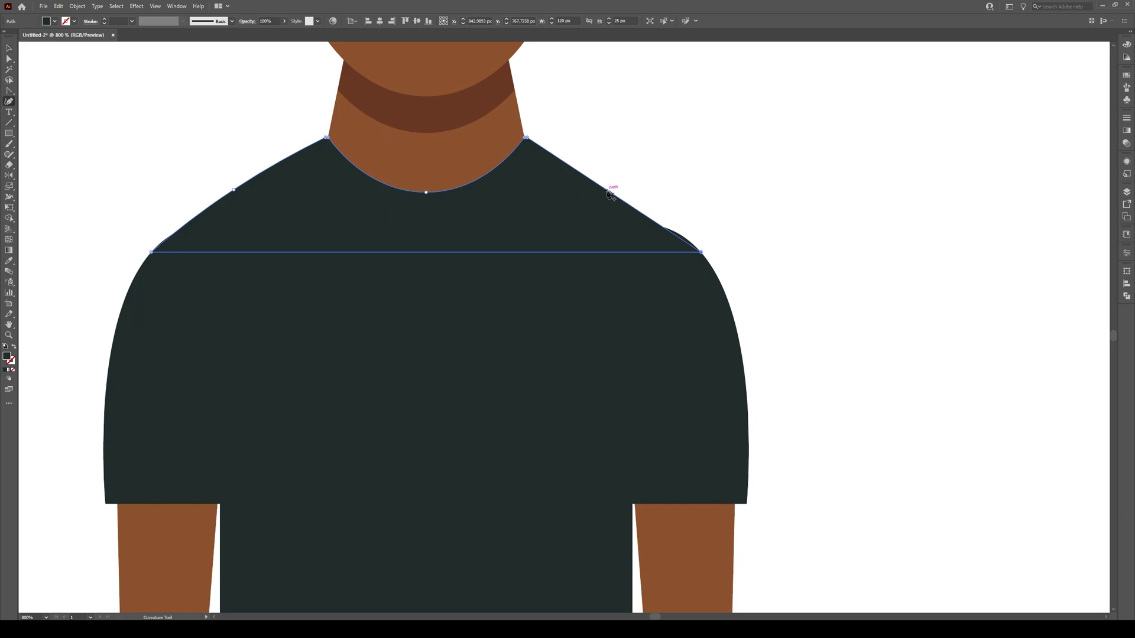
pyautogui.moveTo(609, 194); pyautogui.dragTo(657, 215)
pyautogui.press('v')
pyautogui.click(674, 198)
pyautogui.scroll(-6, 768, 151)
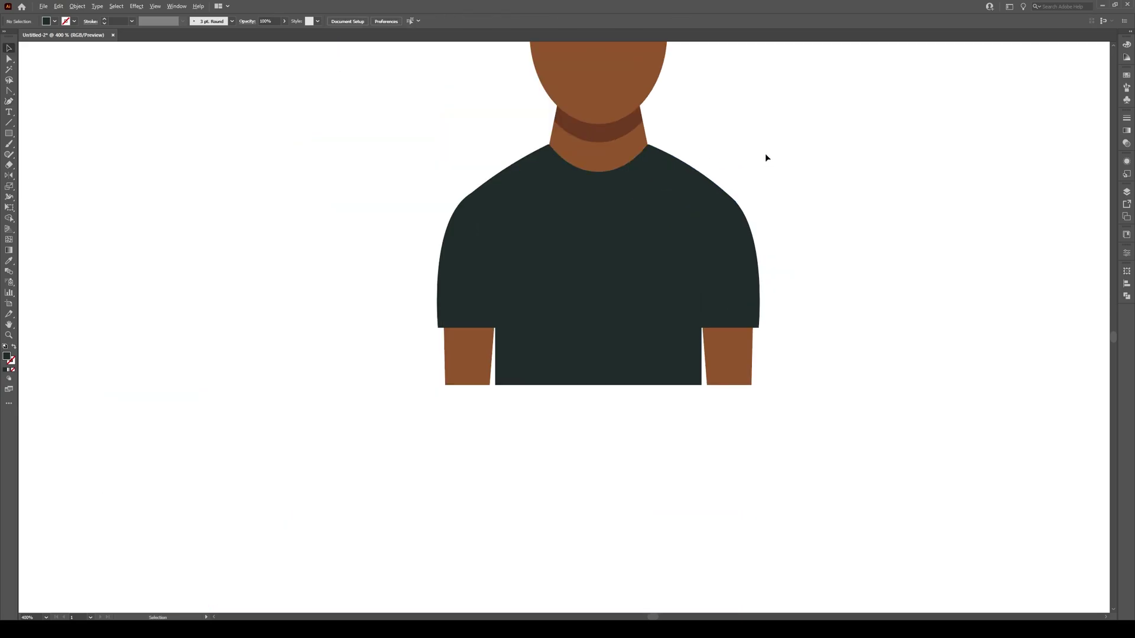
# Draw a black 3 pt vertical line up from the shirt's lower left corner.
pyautogui.scroll(2, 682, 127)
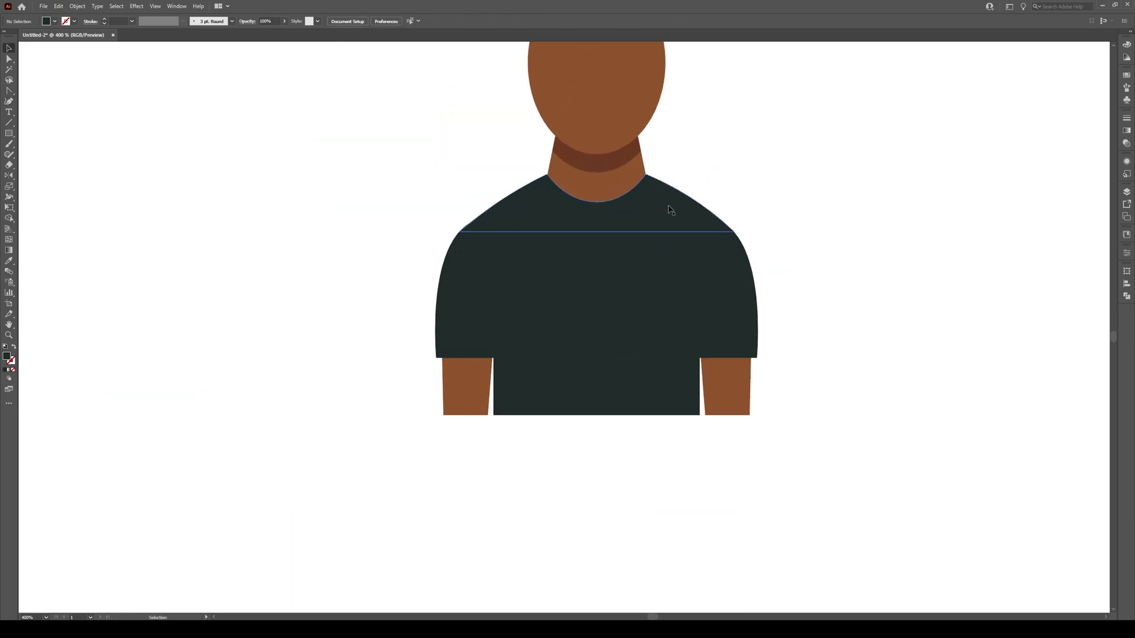
pyautogui.scroll(1, 721, 352)
pyautogui.scroll(3, 632, 343)
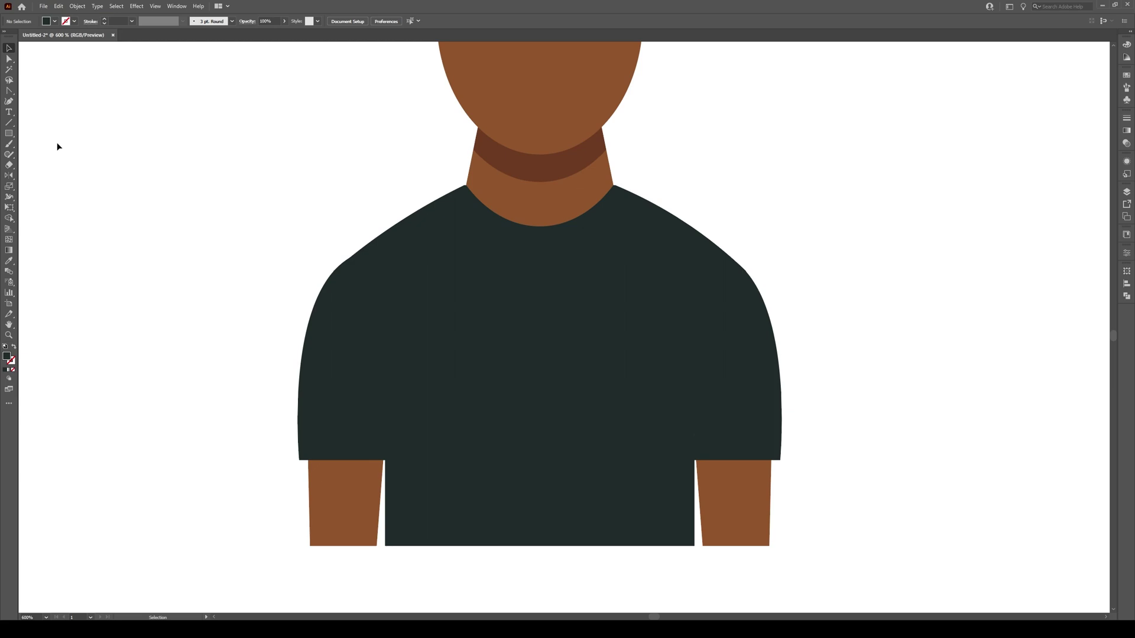
pyautogui.click(10, 124)
pyautogui.doubleClick(7, 358)
pyautogui.click(685, 311)
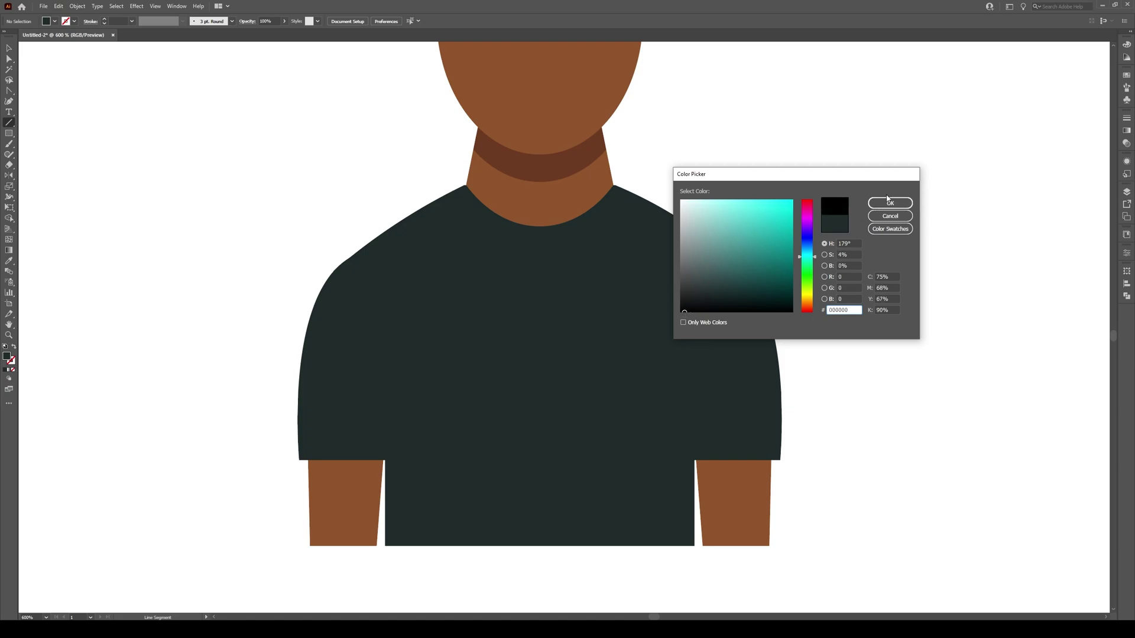
pyautogui.click(890, 203)
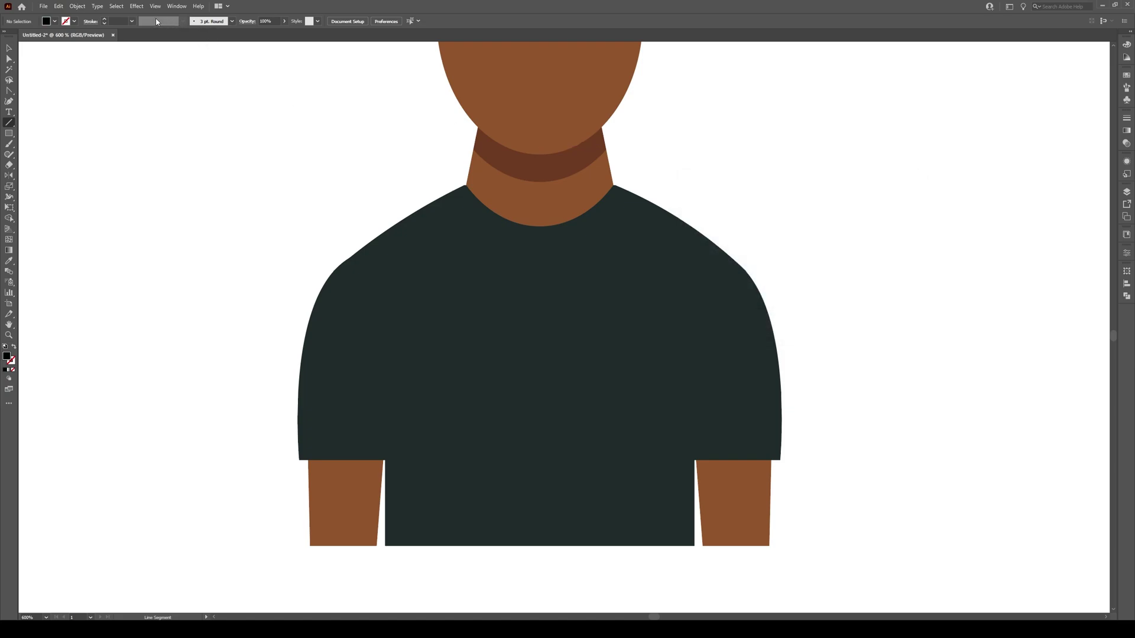
pyautogui.click(131, 21)
pyautogui.click(144, 82)
pyautogui.moveTo(385, 545); pyautogui.dragTo(386, 400)
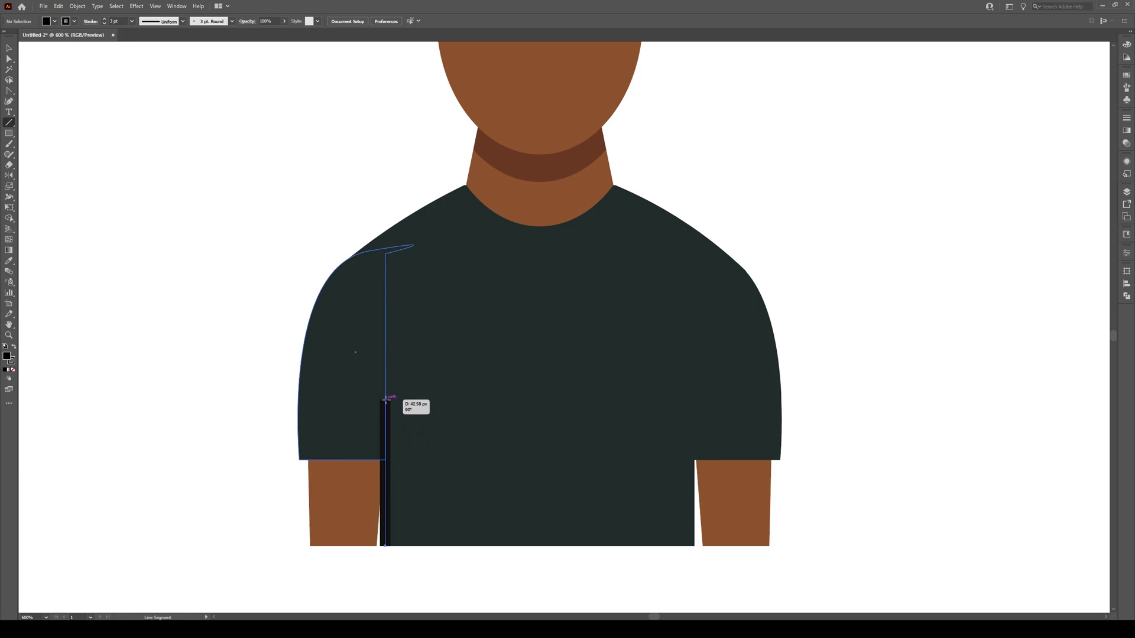
pyautogui.moveTo(386, 400)
pyautogui.mouseDown()
pyautogui.moveTo(384, 422)
pyautogui.moveTo(384, 408)
pyautogui.mouseUp()
# Thin the fold line to 0.75 pt and give it a dark grey 232323 stroke.
pyautogui.click(132, 21)
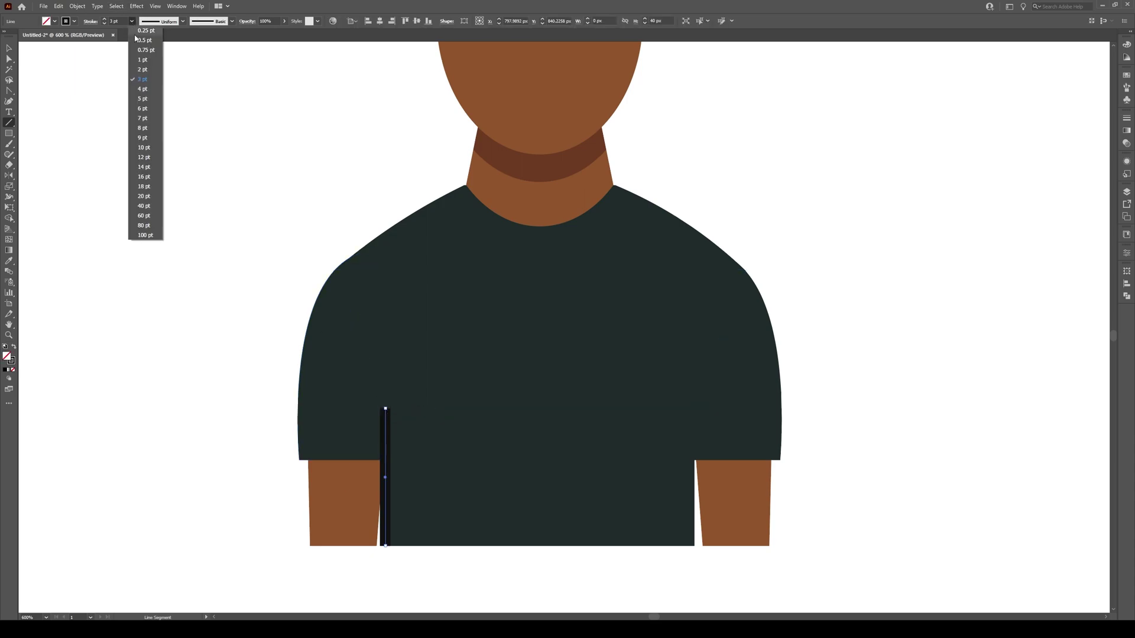
pyautogui.click(141, 62)
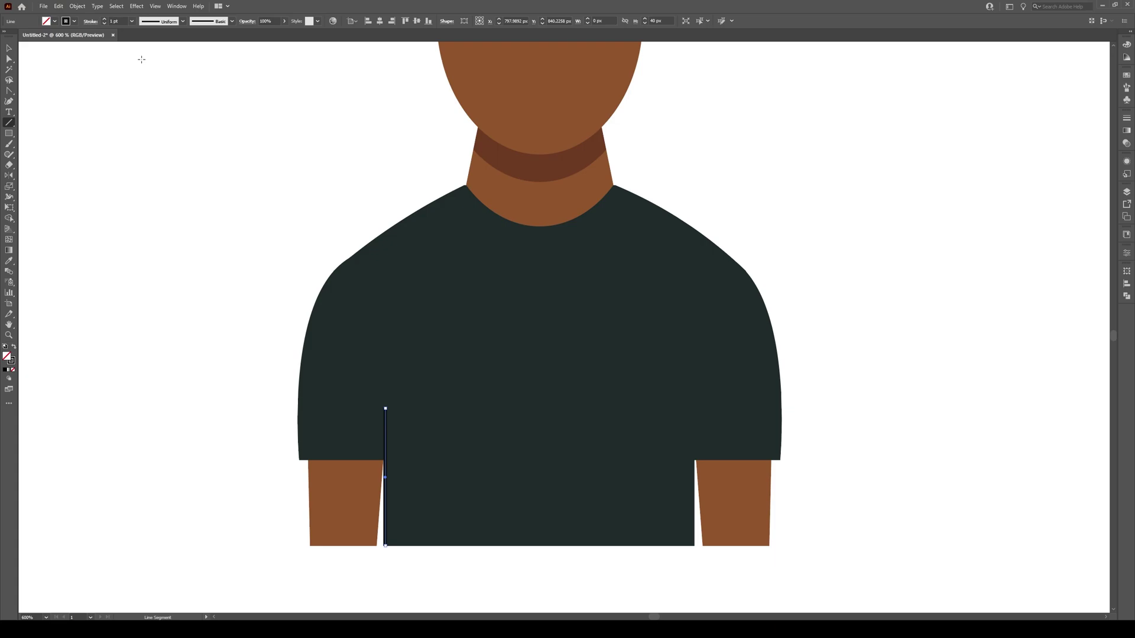
pyautogui.click(131, 21)
pyautogui.click(143, 48)
pyautogui.doubleClick(11, 360)
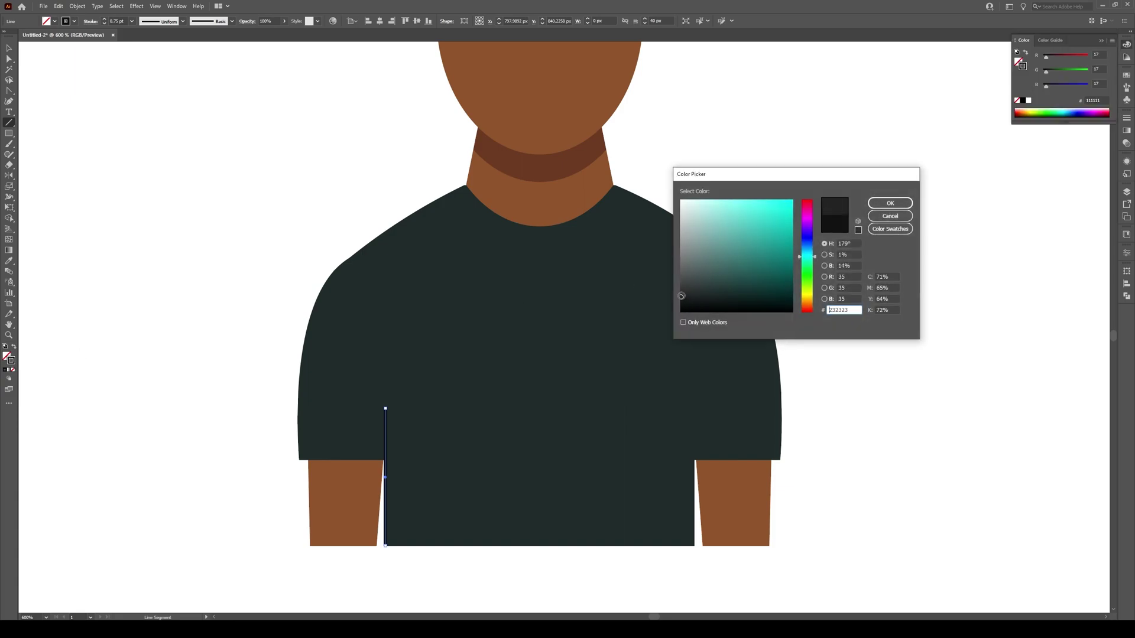
pyautogui.click(890, 203)
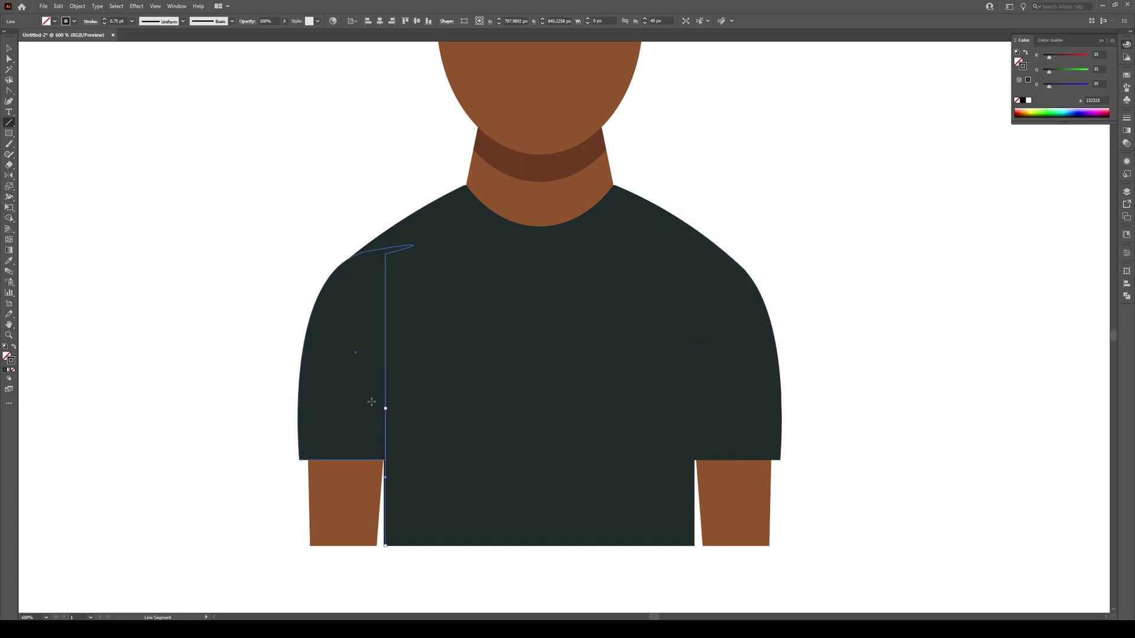
# Draw a second short fold line angling up from the top of the vertical line.
pyautogui.press('v')
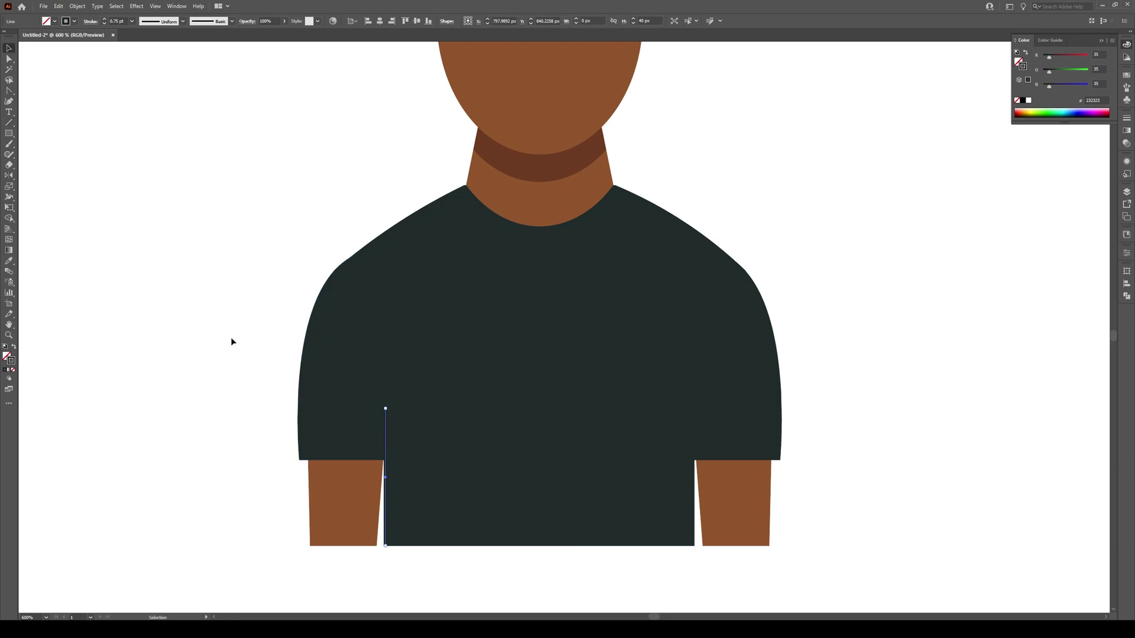
pyautogui.click(230, 340)
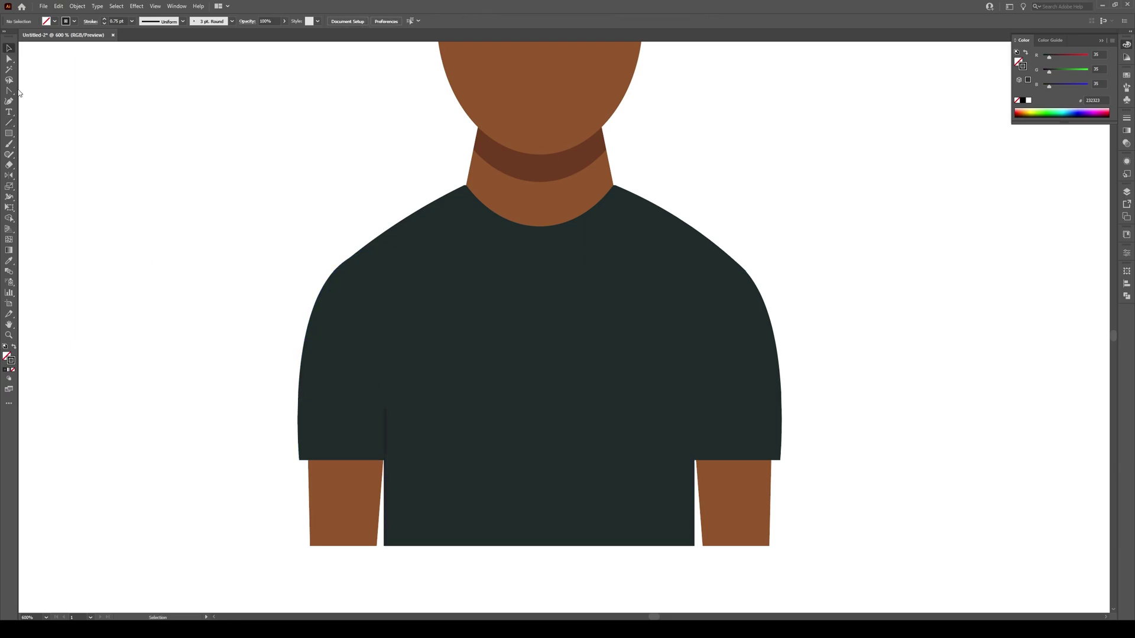
pyautogui.click(9, 122)
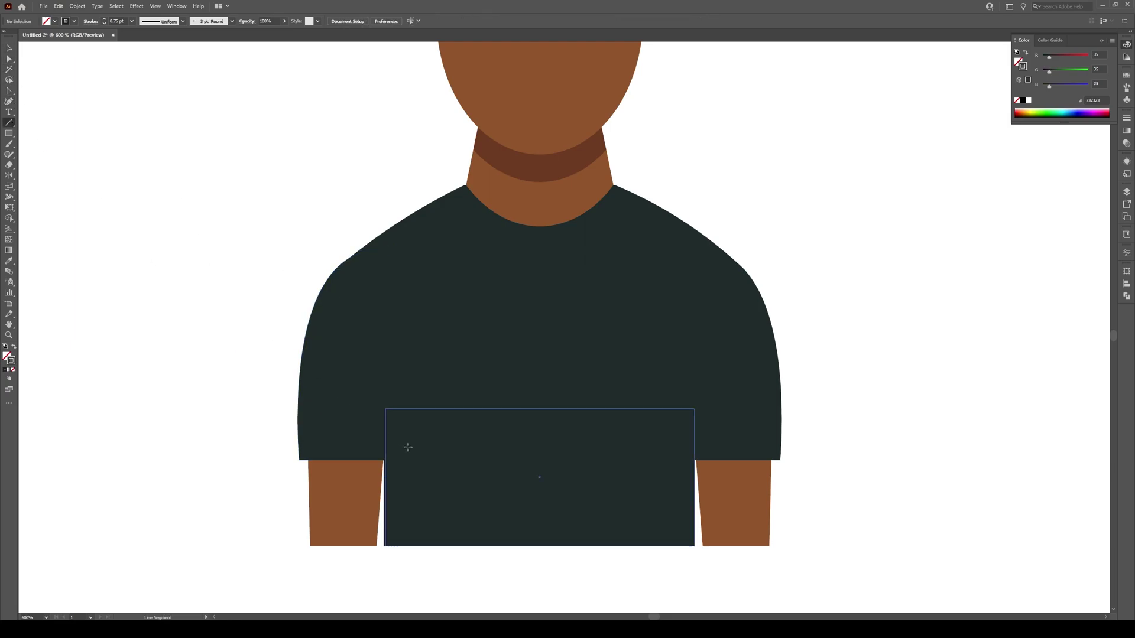
pyautogui.moveTo(386, 408); pyautogui.dragTo(375, 327)
pyautogui.press('v')
pyautogui.click(260, 297)
pyautogui.scroll(-1, 260, 297)
pyautogui.scroll(1, 435, 325)
# Set both left fold lines to a near-black 141414 stroke.
pyautogui.click(296, 355)
pyautogui.keyDown('shift'); pyautogui.click(302, 434); pyautogui.keyUp('shift')
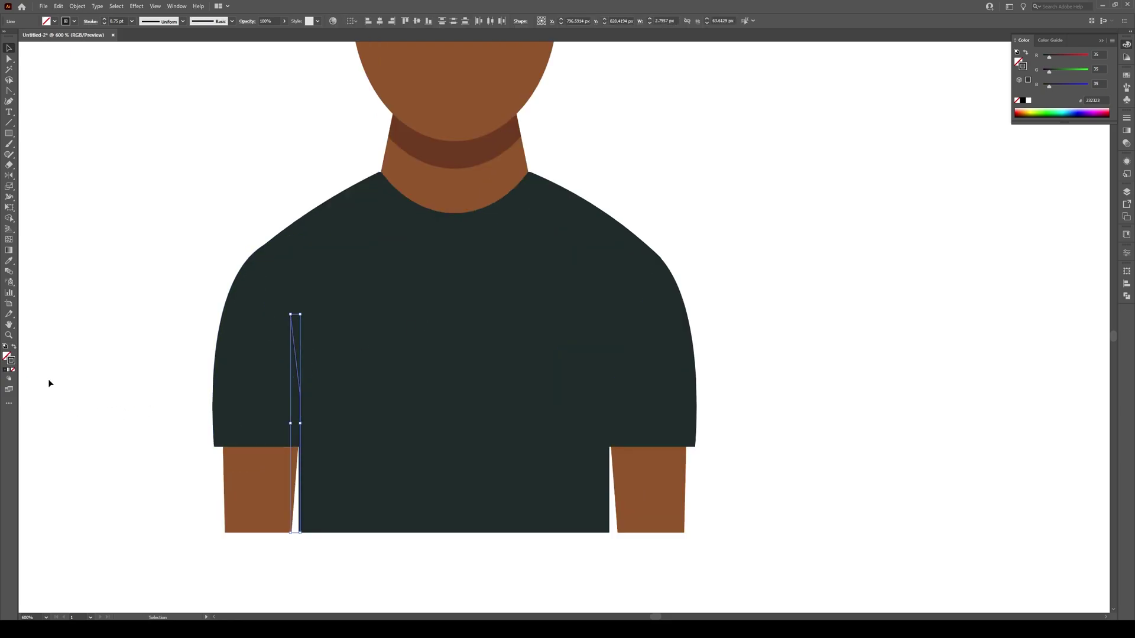
pyautogui.doubleClick(12, 361)
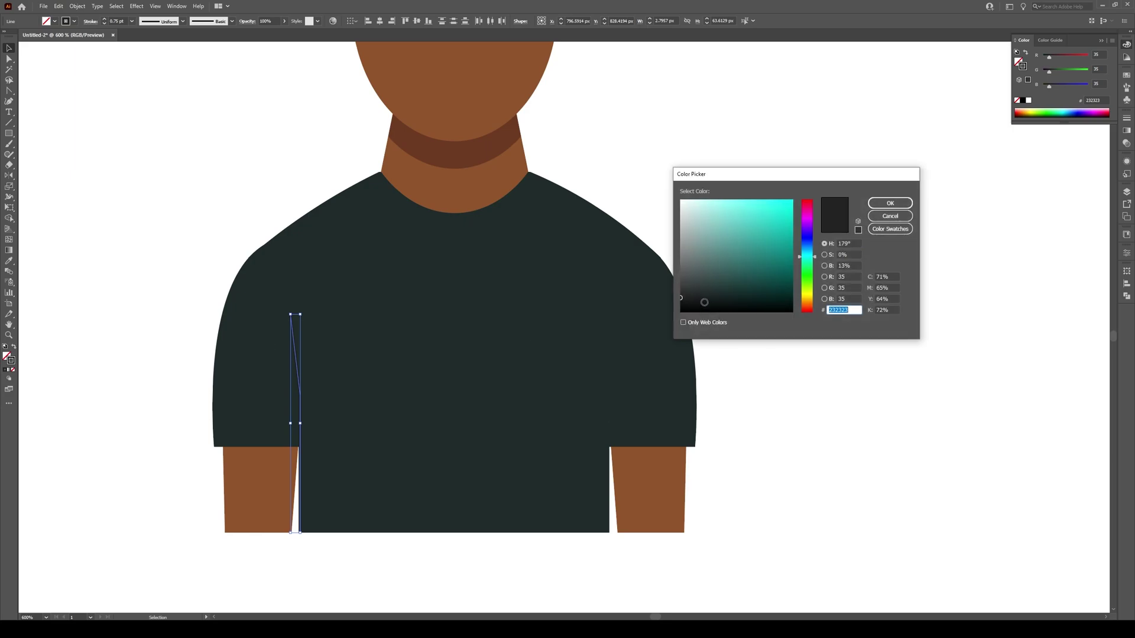
pyautogui.click(681, 304)
pyautogui.click(890, 202)
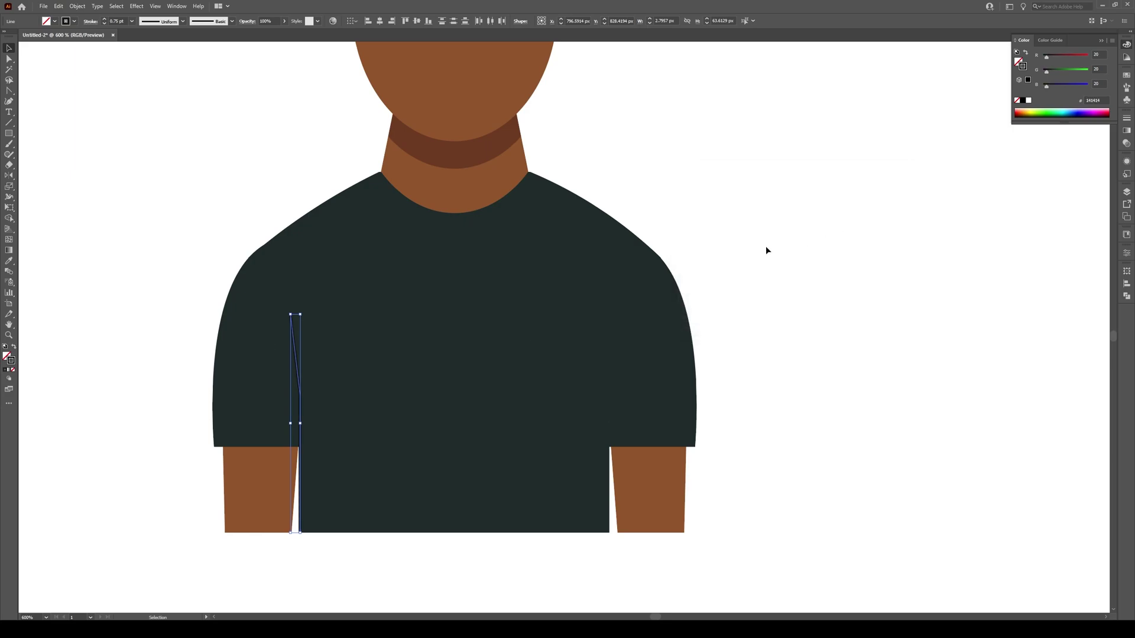
# Reflect a vertical-axis copy of the fold lines and move it onto the right side.
pyautogui.click(81, 8)
pyautogui.moveTo(91, 18)
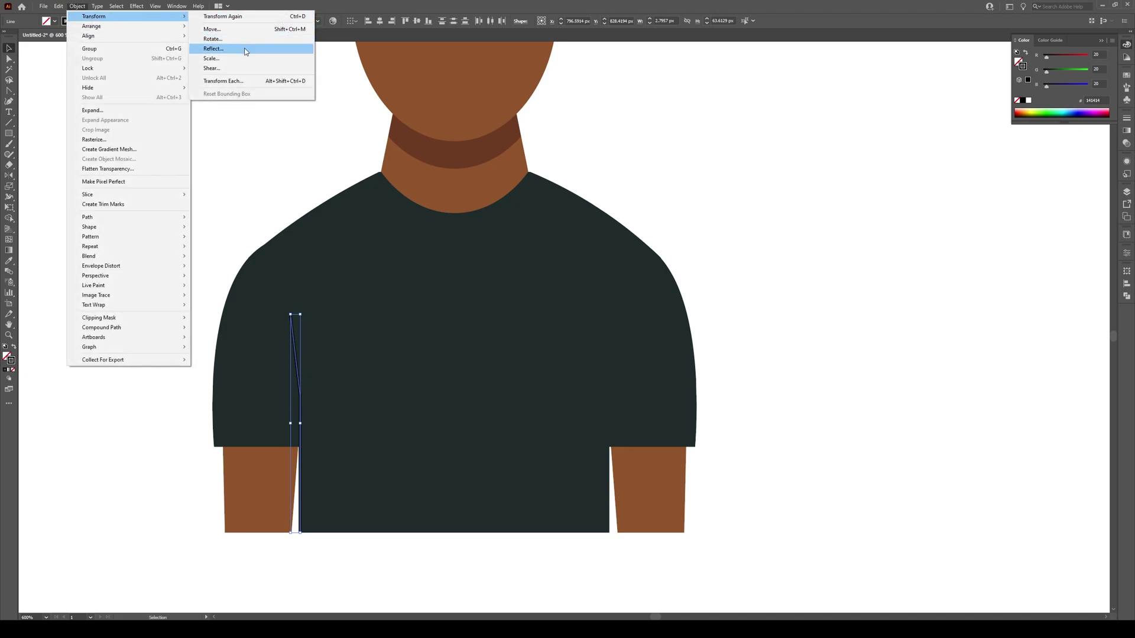
pyautogui.click(245, 50)
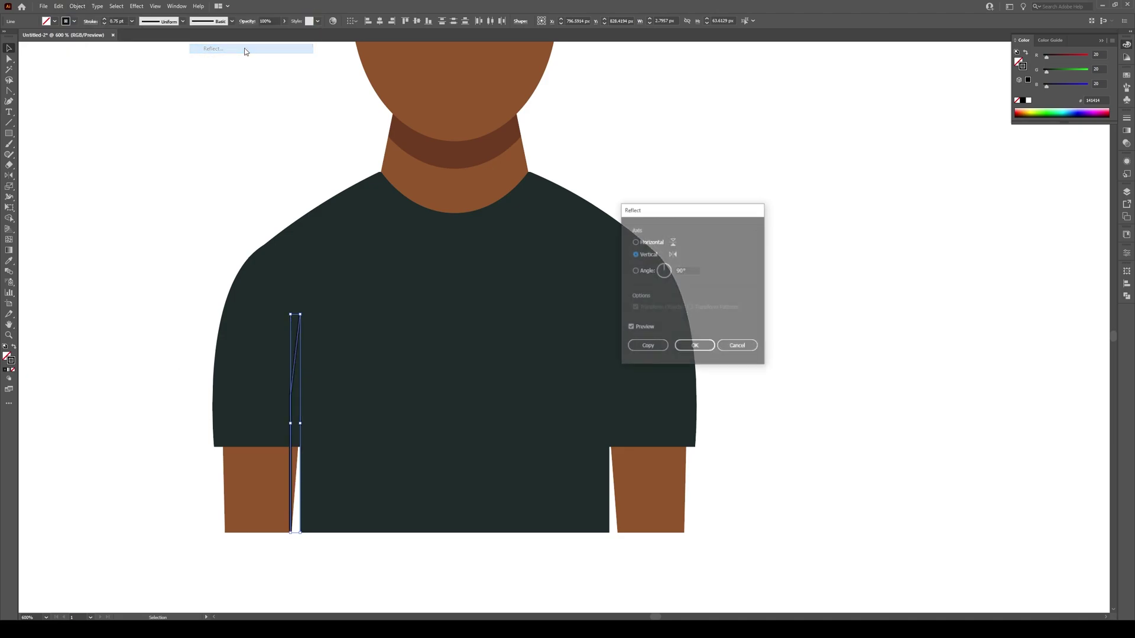
pyautogui.click(648, 347)
pyautogui.moveTo(302, 416); pyautogui.dragTo(610, 431)
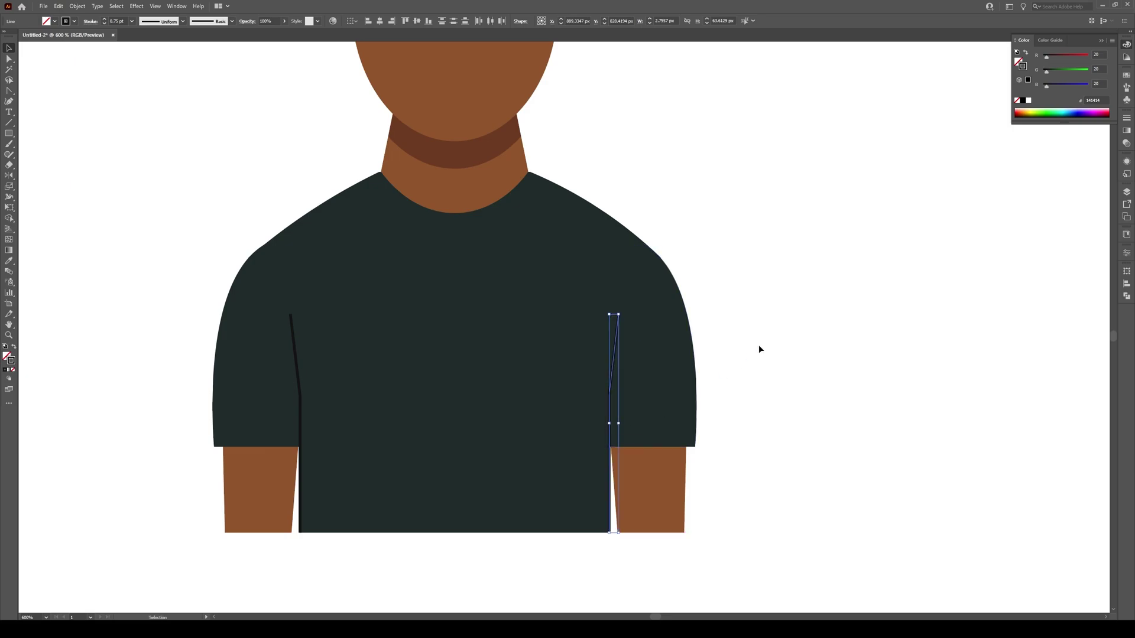
pyautogui.click(795, 286)
pyautogui.scroll(-2, 698, 265)
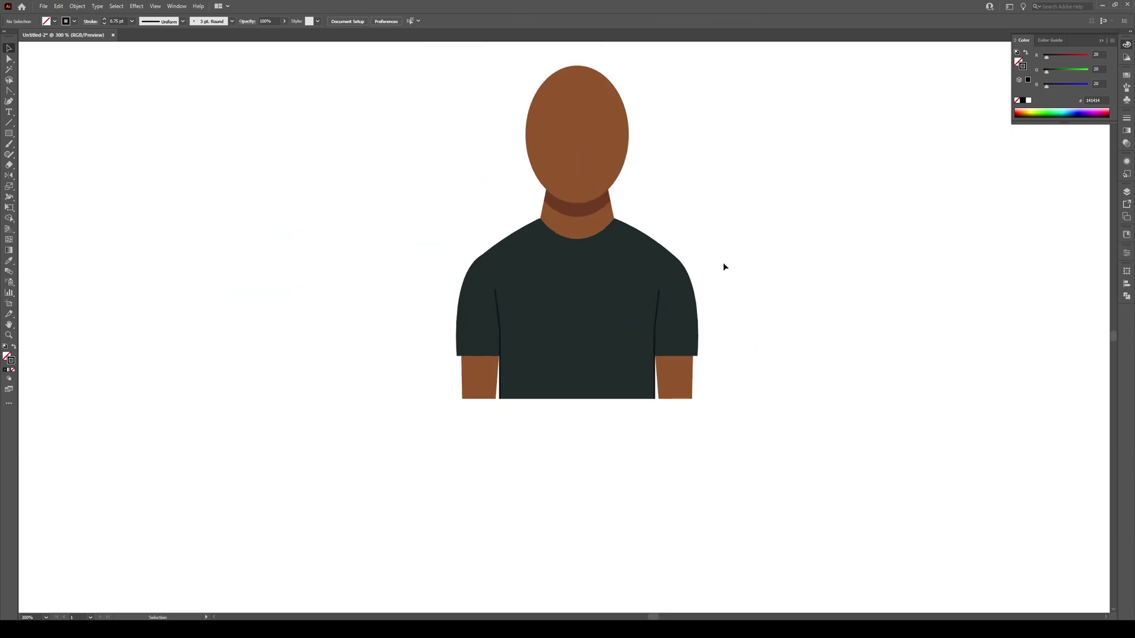
pyautogui.scroll(-1, 726, 262)
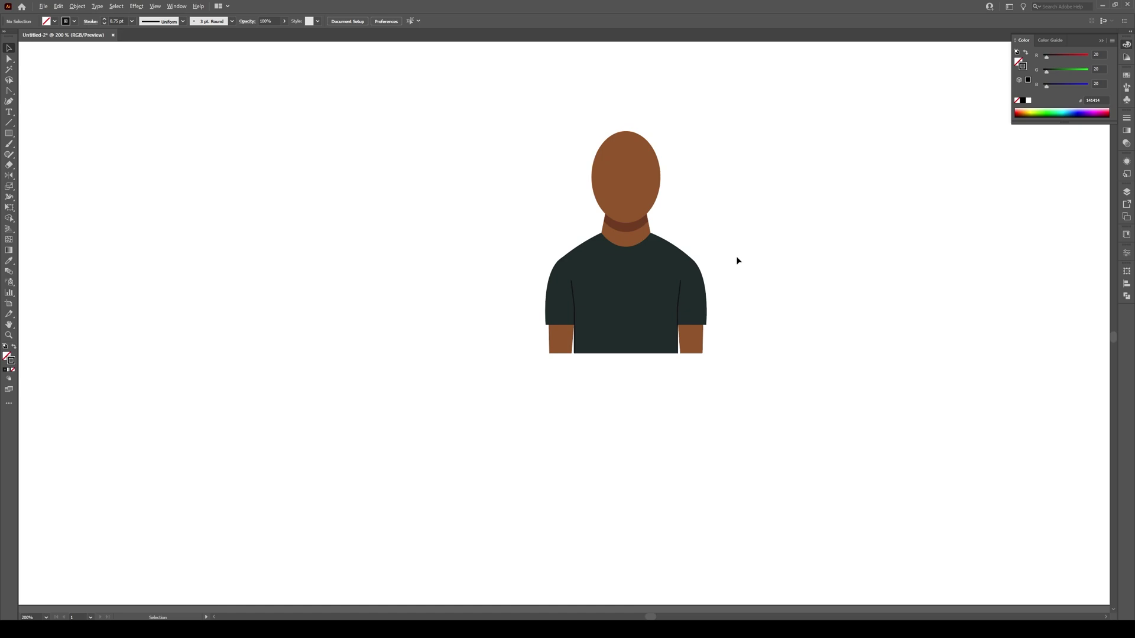
pyautogui.scroll(1, 733, 262)
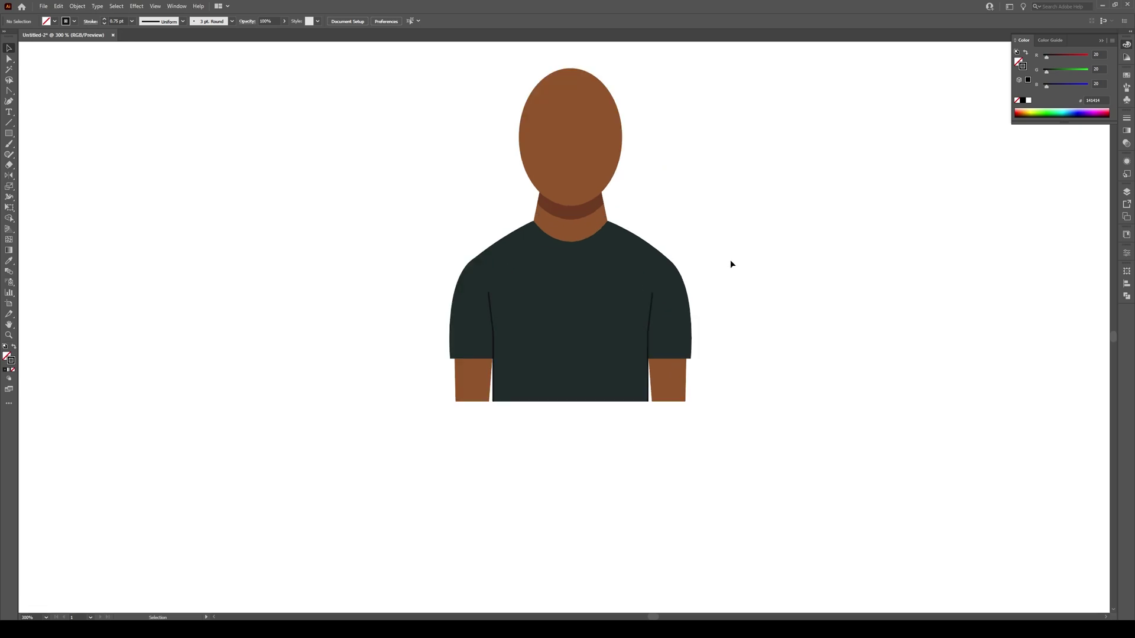
pyautogui.scroll(2, 729, 261)
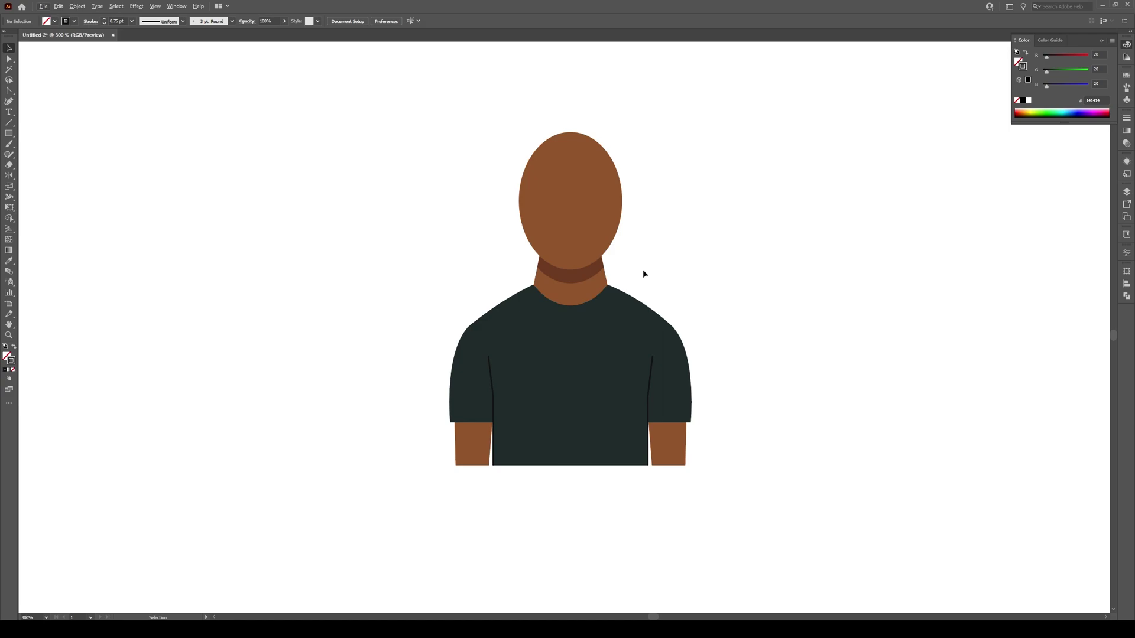
pyautogui.scroll(1, 690, 289)
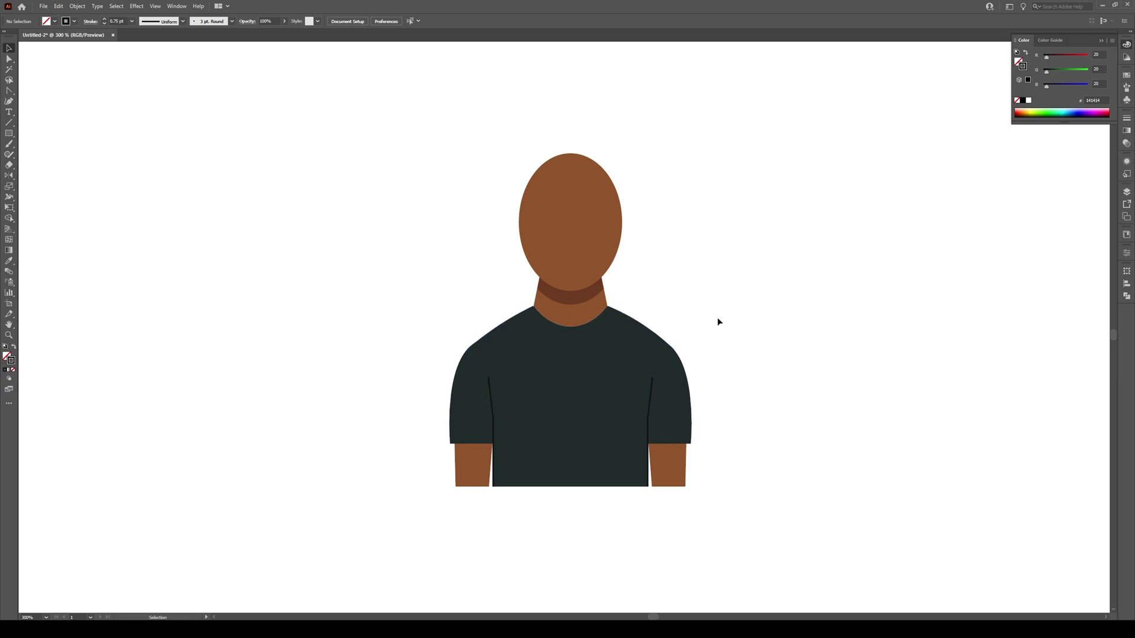
pyautogui.scroll(1, 718, 319)
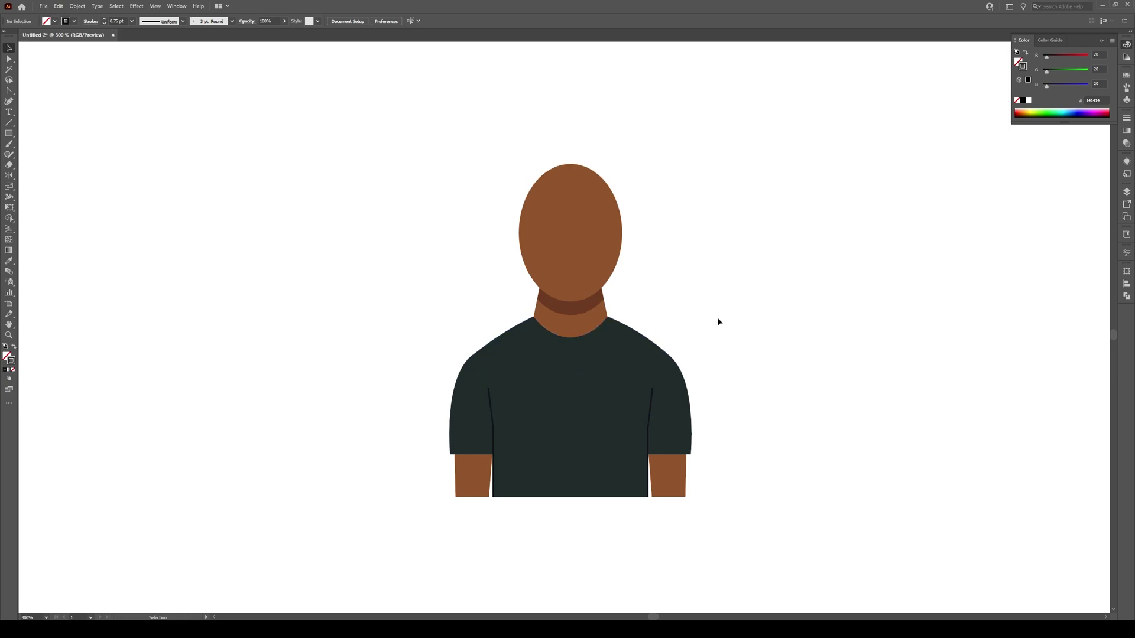